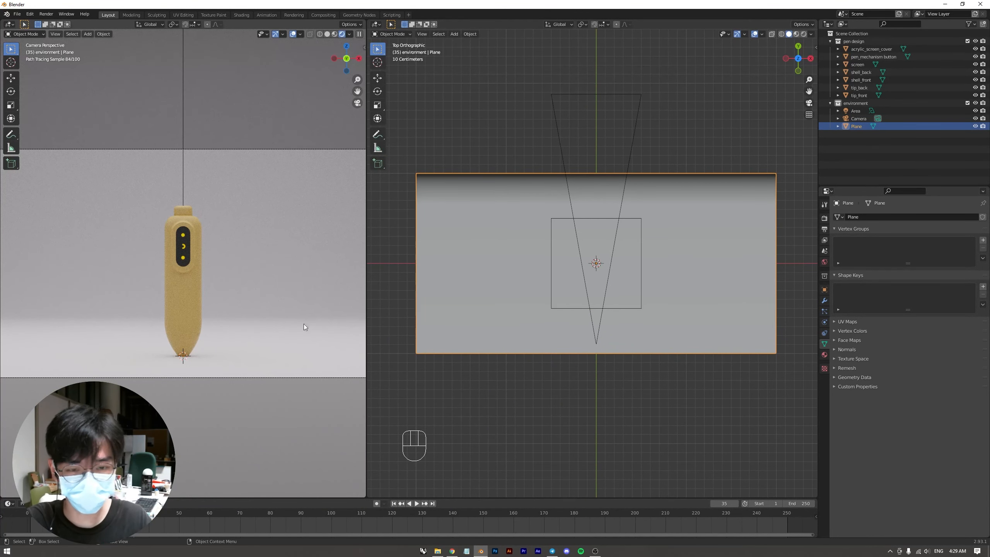
Redo the last size change of the backdrop plane and clear the selection.
key("ctrl+shift+z")
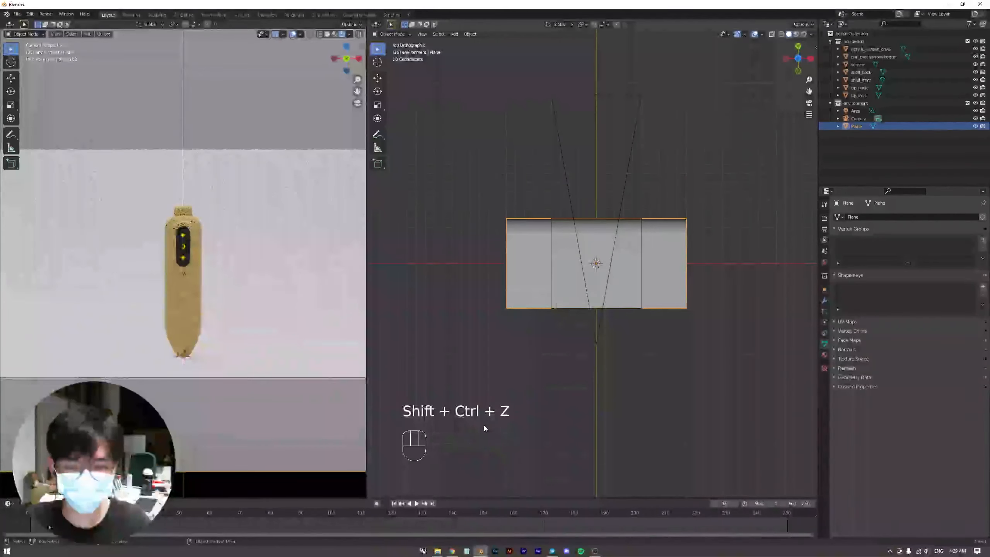
left_click(574, 396)
Examine the curved backdrop, the pen model up close, and the light, camera and plane in the environment collection.
scroll(595, 305, "up", 3)
middle_click_drag(610, 285, 593, 316, "shift")
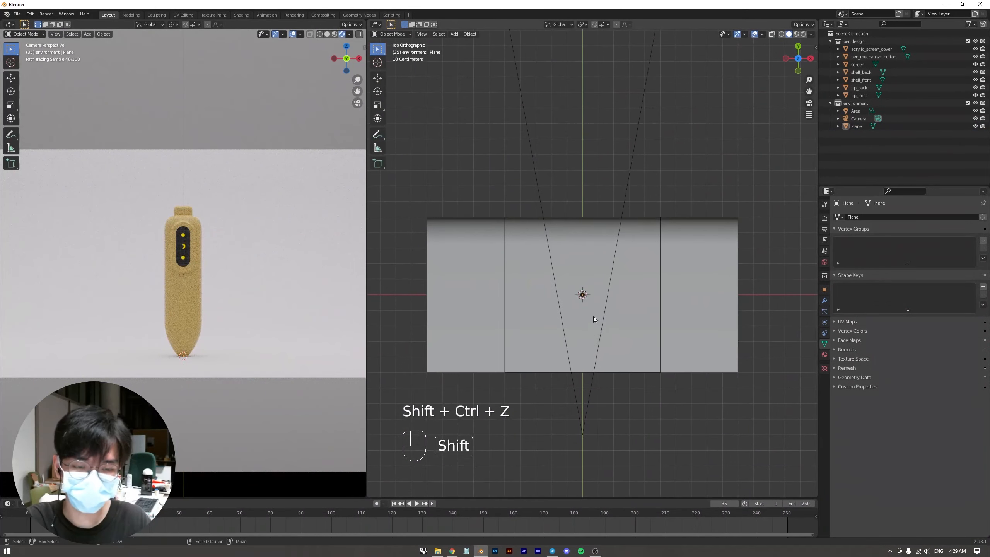
middle_click_drag(664, 291, 595, 211)
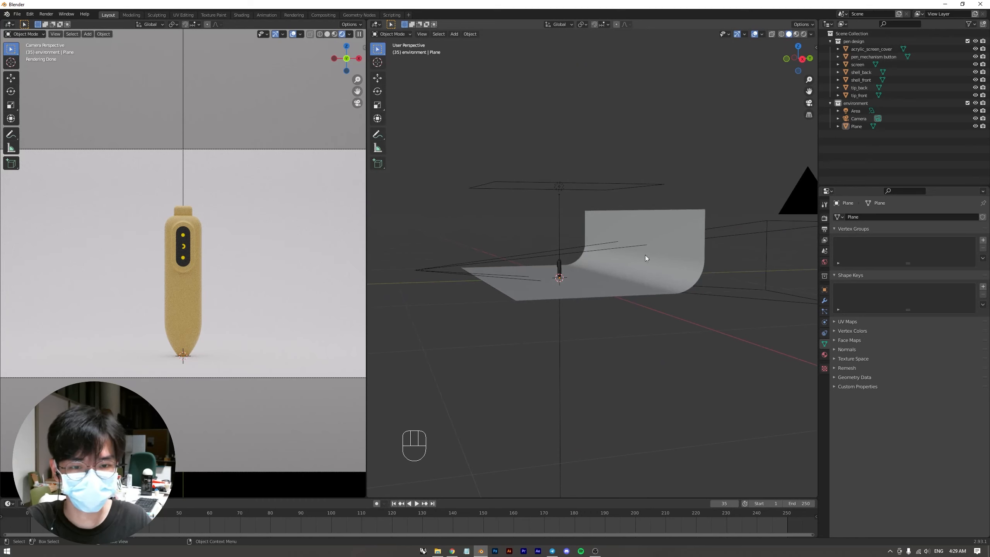
middle_click_drag(641, 207, 647, 231)
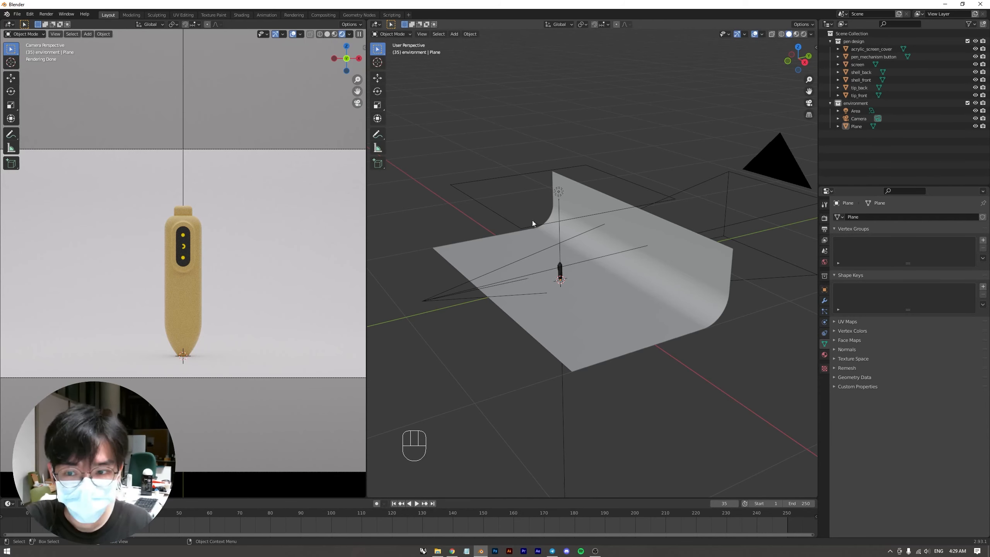
scroll(532, 220, "up", 4)
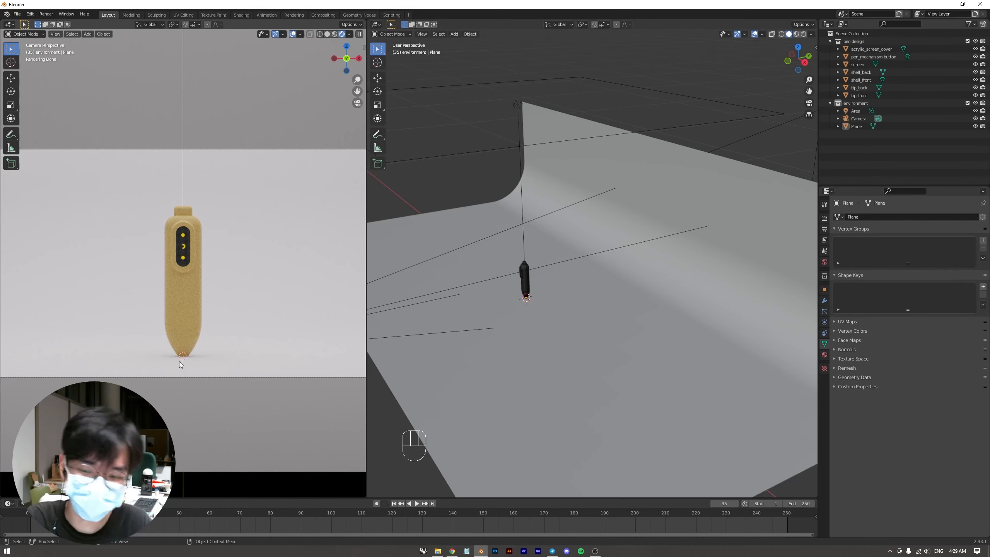
scroll(516, 319, "up", 3)
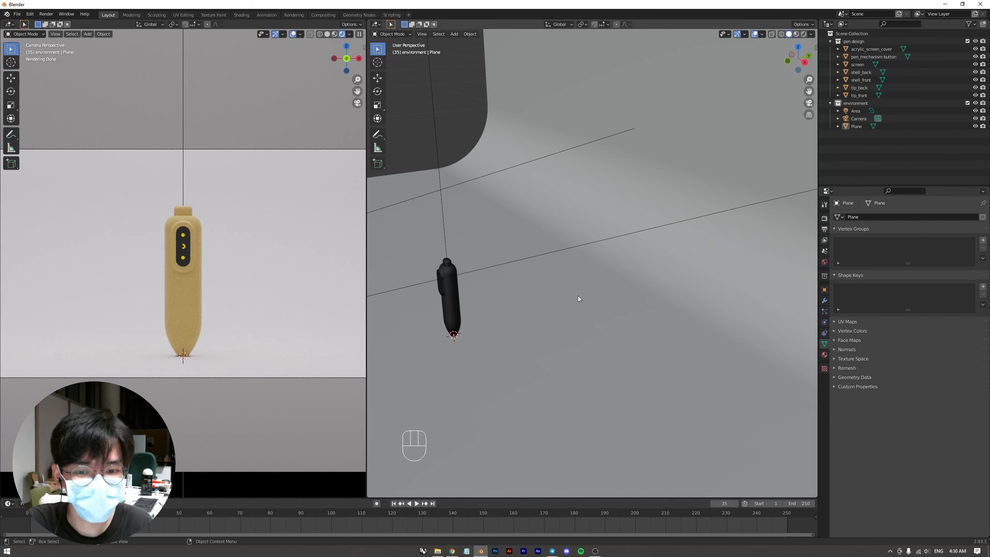
middle_click_drag(501, 277, 585, 196, "shift")
scroll(572, 258, "up", 4)
scroll(599, 234, "up", 3)
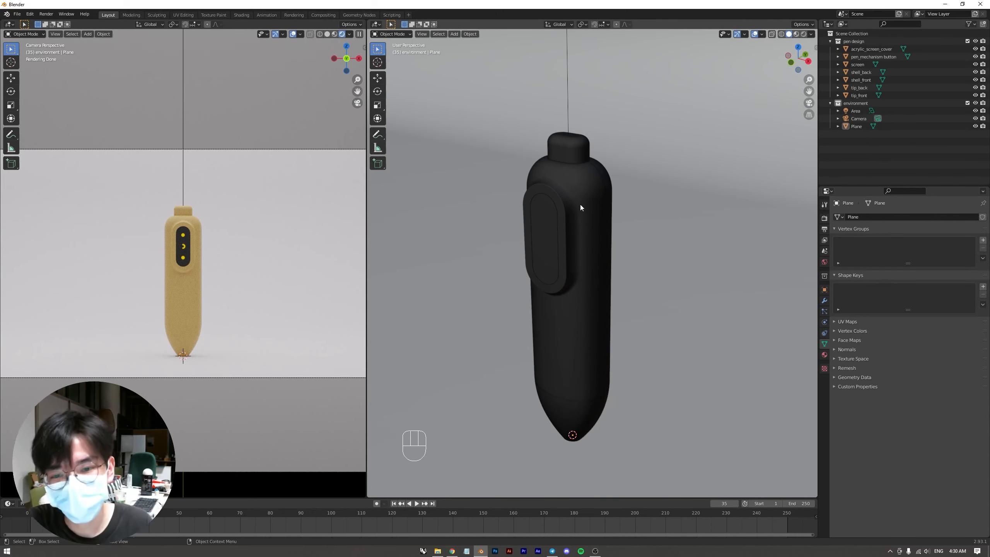
left_click(585, 197)
left_click(869, 153)
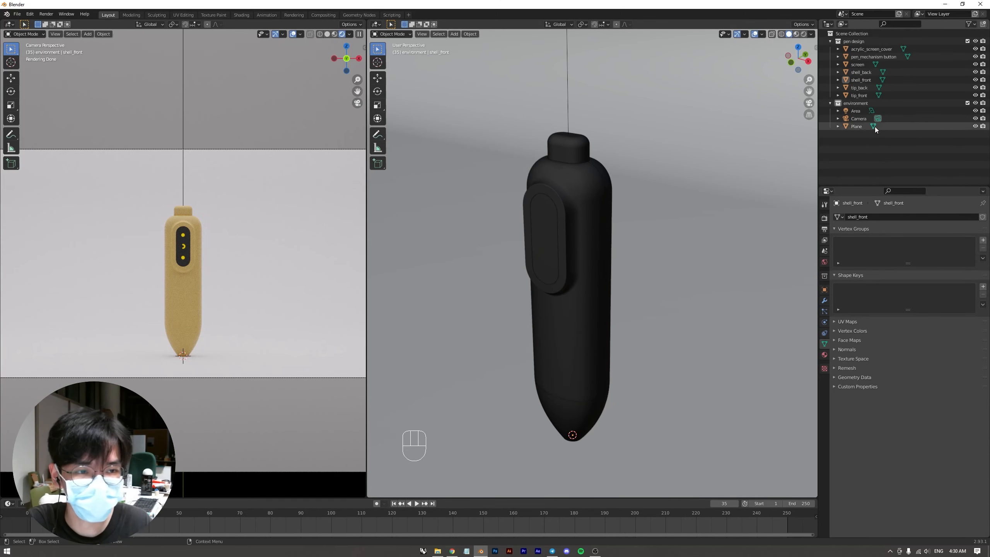
left_click(856, 111)
left_click(860, 125, "shift")
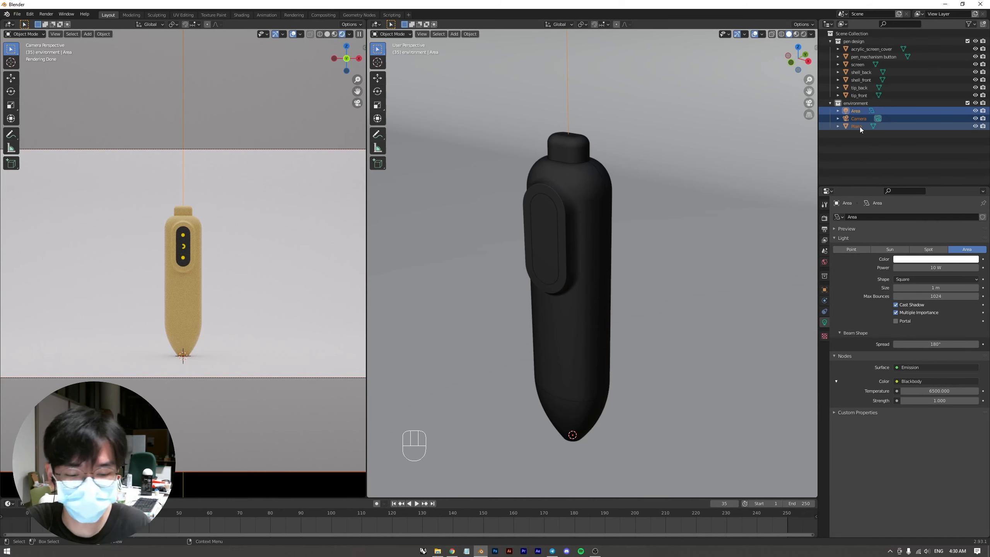
left_click(886, 159)
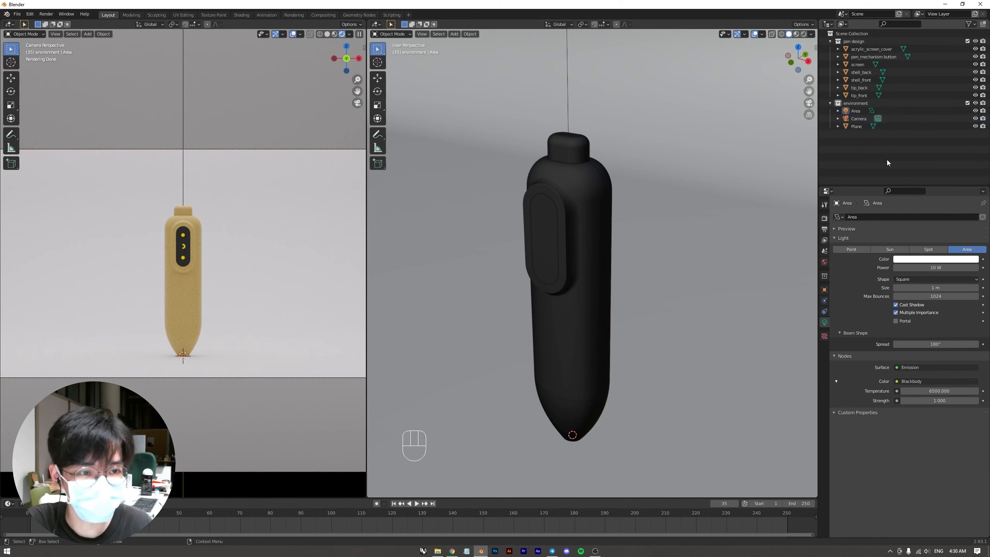
Select the backdrop plane and hide it from the viewports.
scroll(597, 226, "down", 2)
scroll(597, 236, "down", 2)
left_click(659, 205)
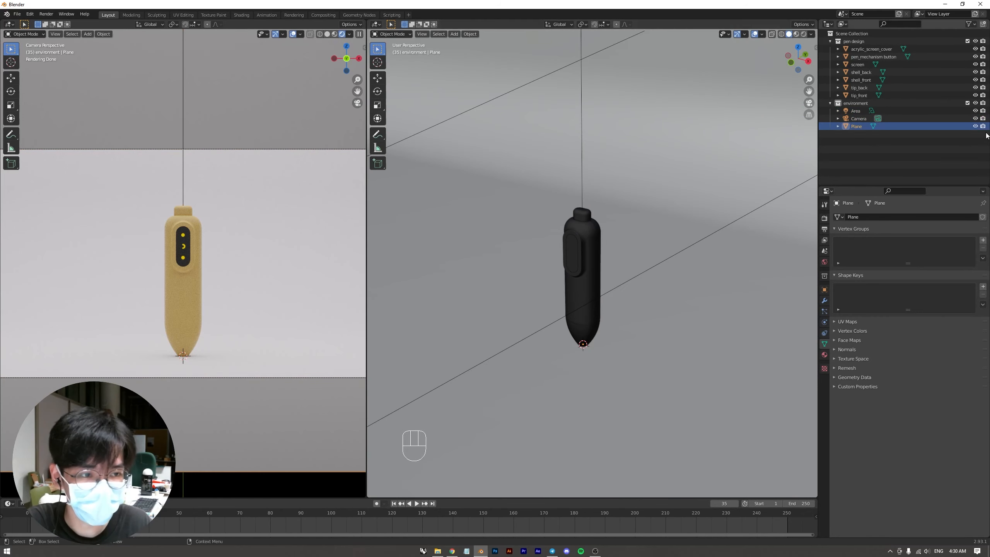
left_click(975, 126)
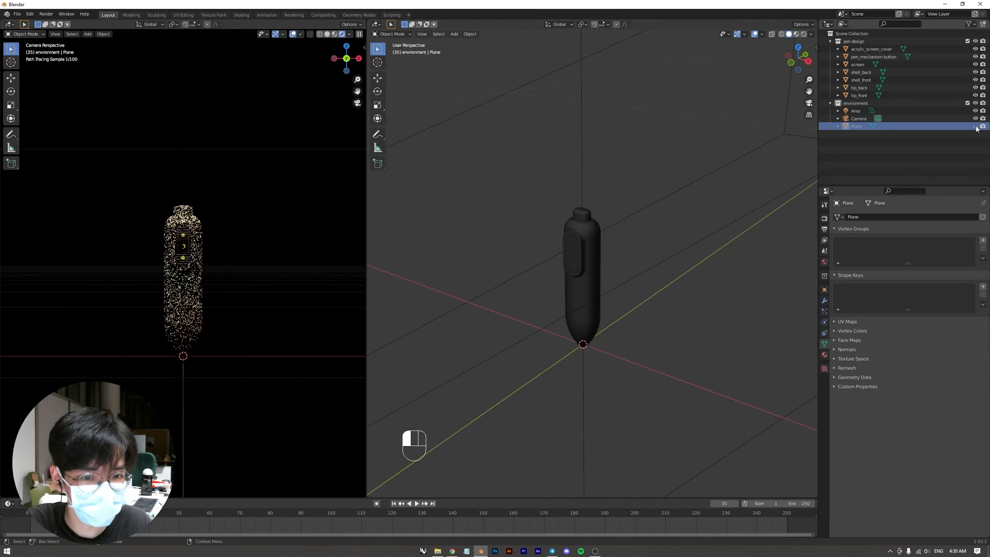
Add a Plain Axes empty at the 3D cursor by the pen's tip.
middle_click_drag(637, 273, 596, 226)
scroll(651, 266, "up", 3)
scroll(592, 275, "down", 1)
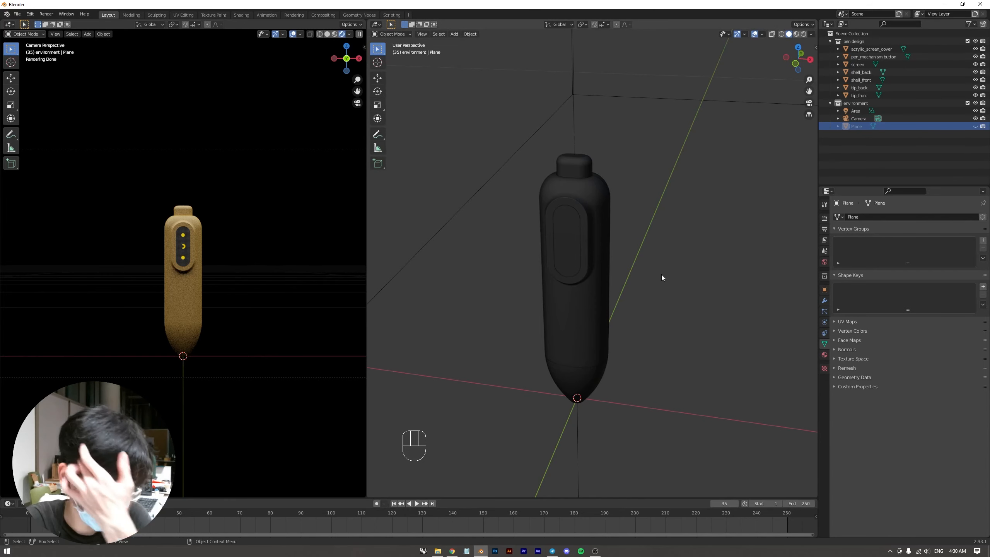
key("shift+a")
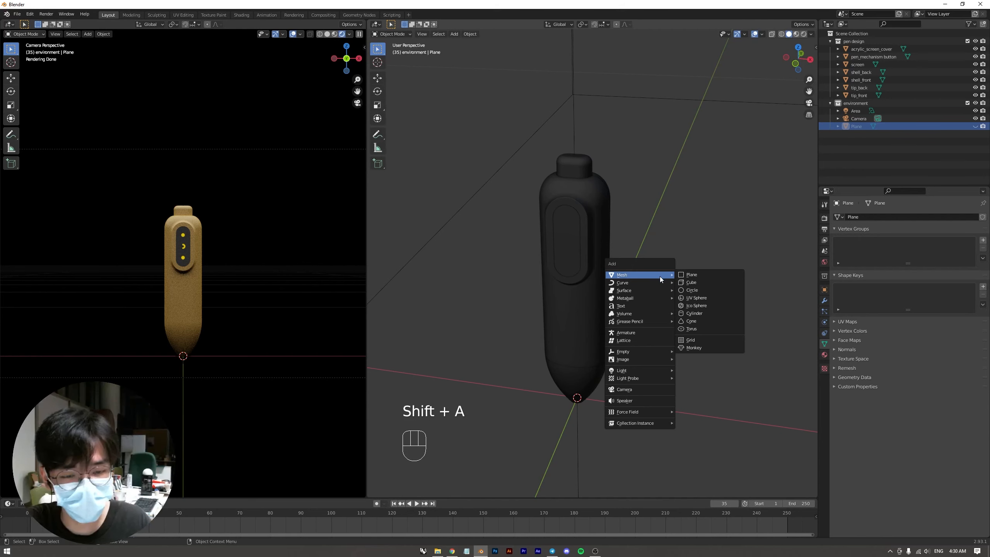
mouse_move(650, 351)
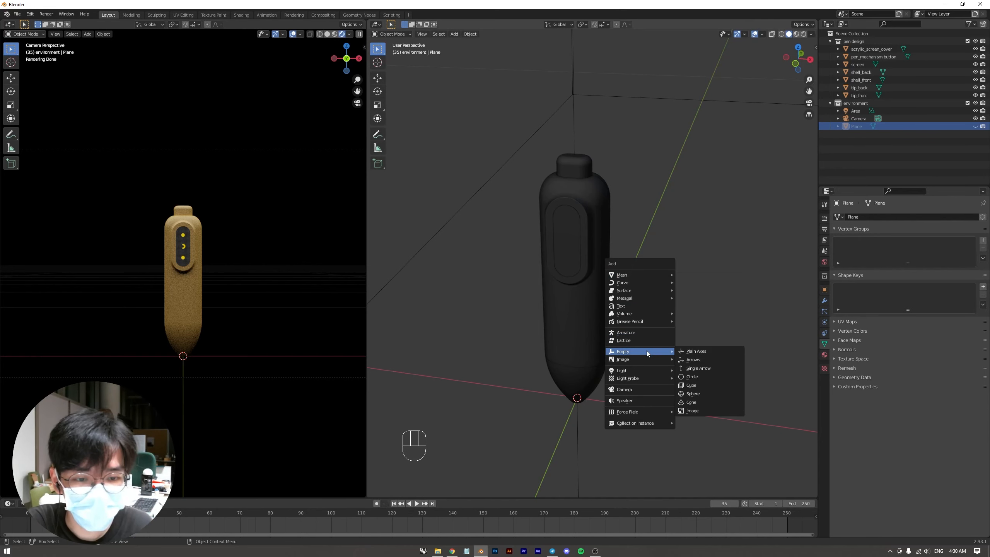
left_click(684, 352)
scroll(656, 374, "down", 5)
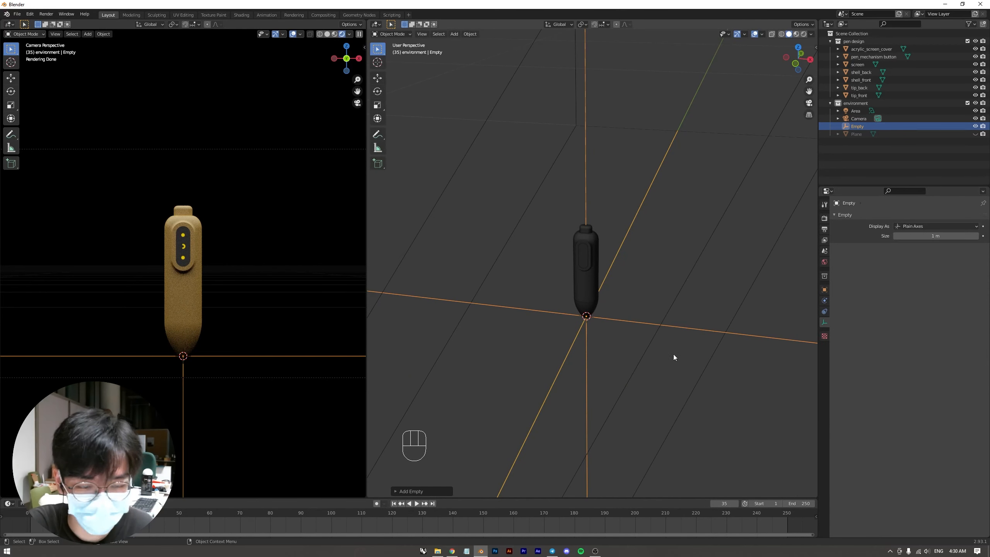
Scale the empty down until its axes span slightly less than the pen's height.
key("s")
left_click(614, 313)
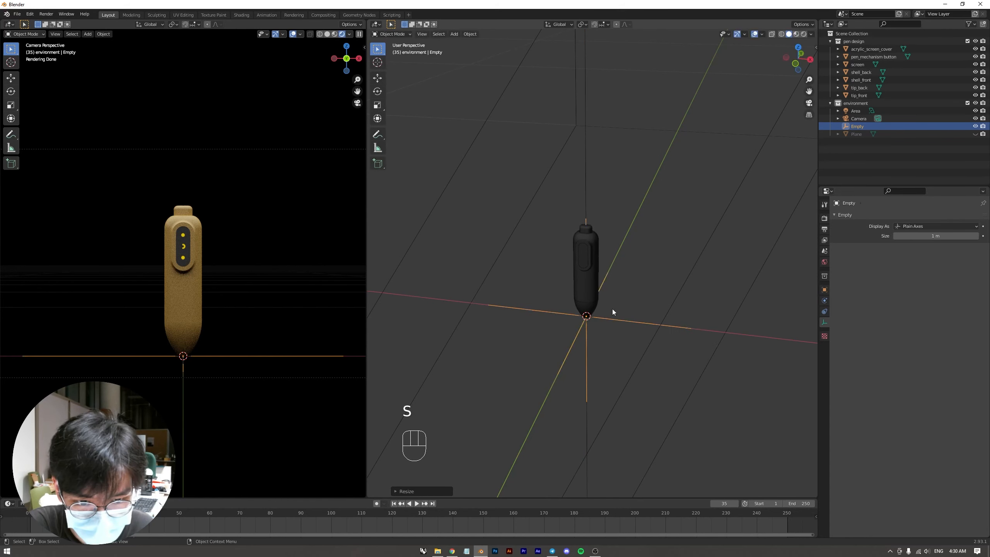
key("s")
left_click(639, 309)
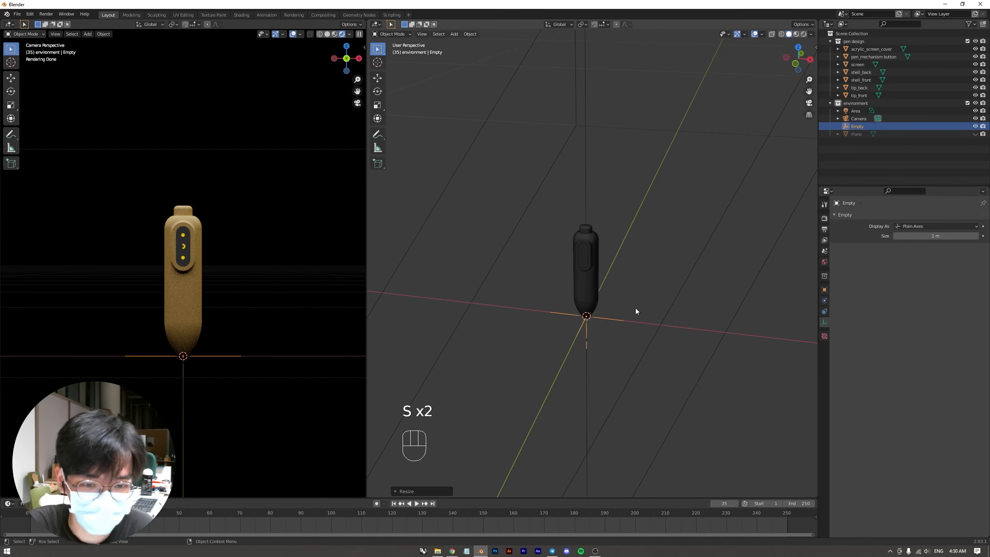
Parent all seven pen parts, from acrylic_screen_cover to tip_front, to the empty using Object (Keep Transform).
scroll(628, 322, "up", 5)
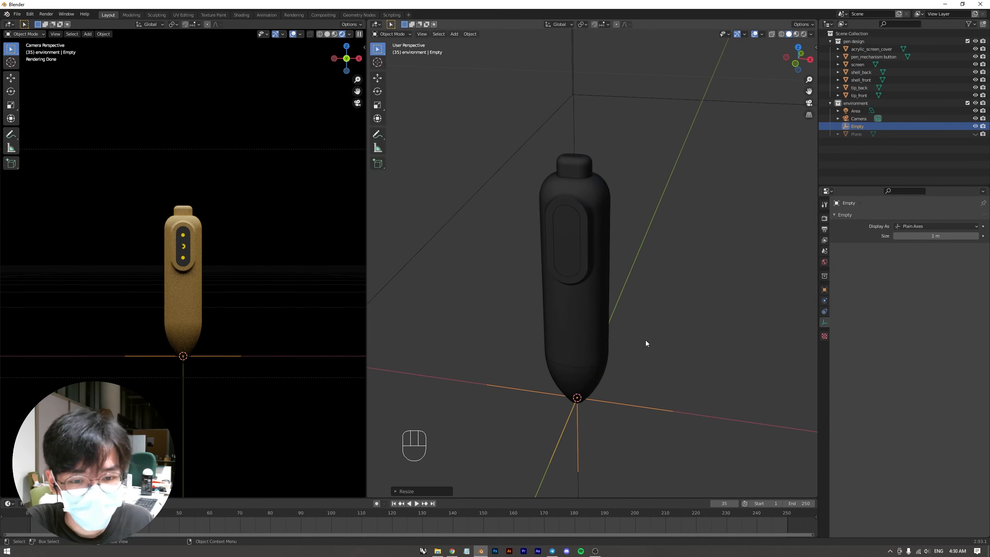
scroll(649, 349, "down", 2)
middle_click_drag(651, 354, 630, 343, "shift")
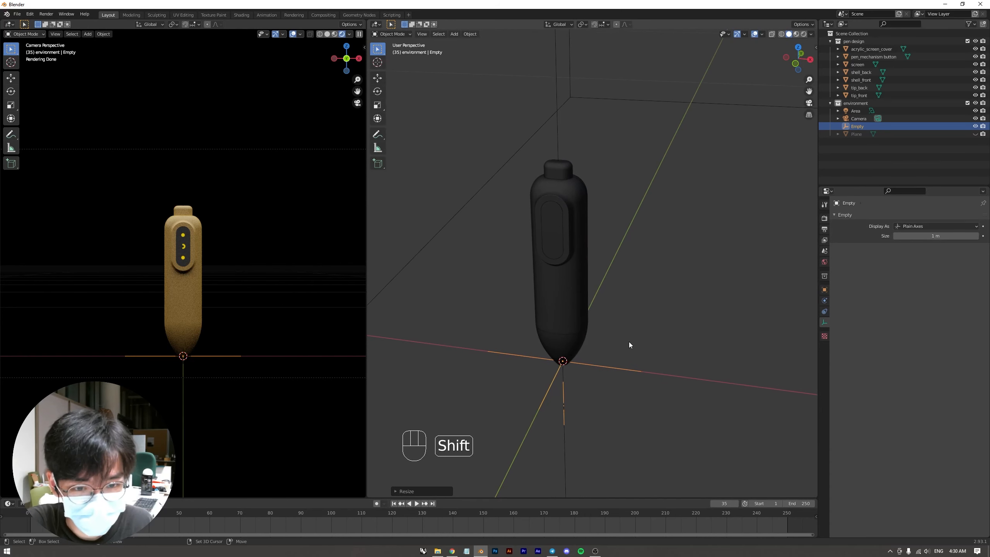
left_click(868, 49)
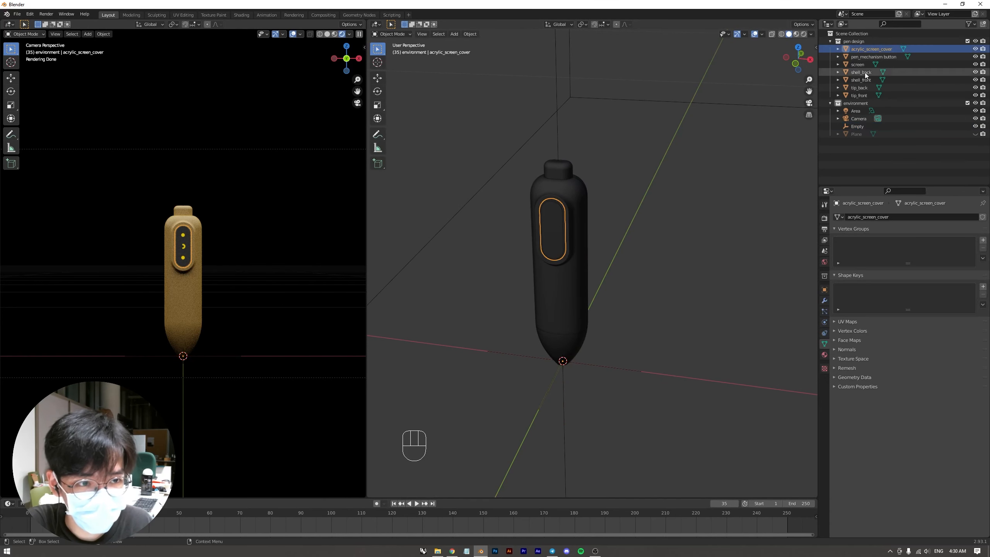
left_click(862, 96, "shift")
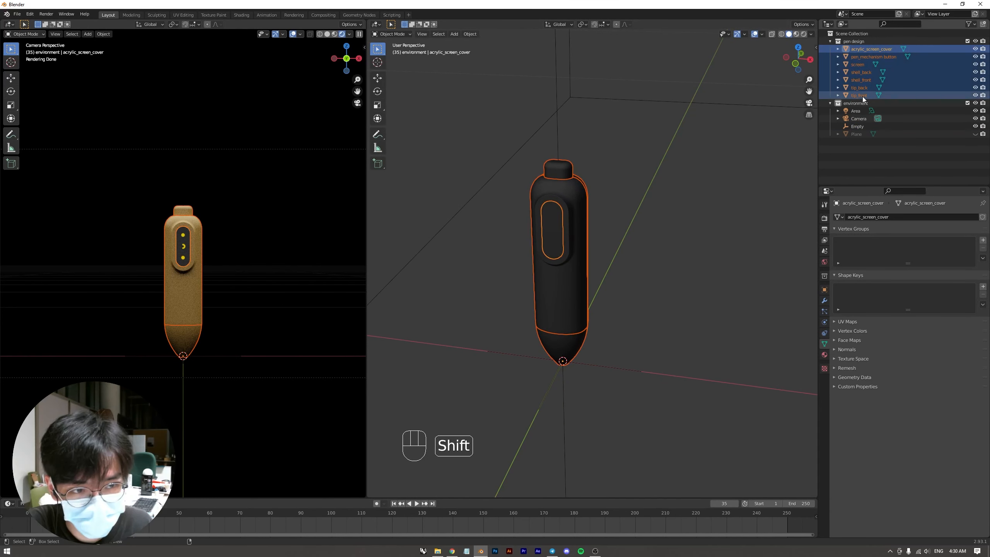
left_click(612, 368, "shift")
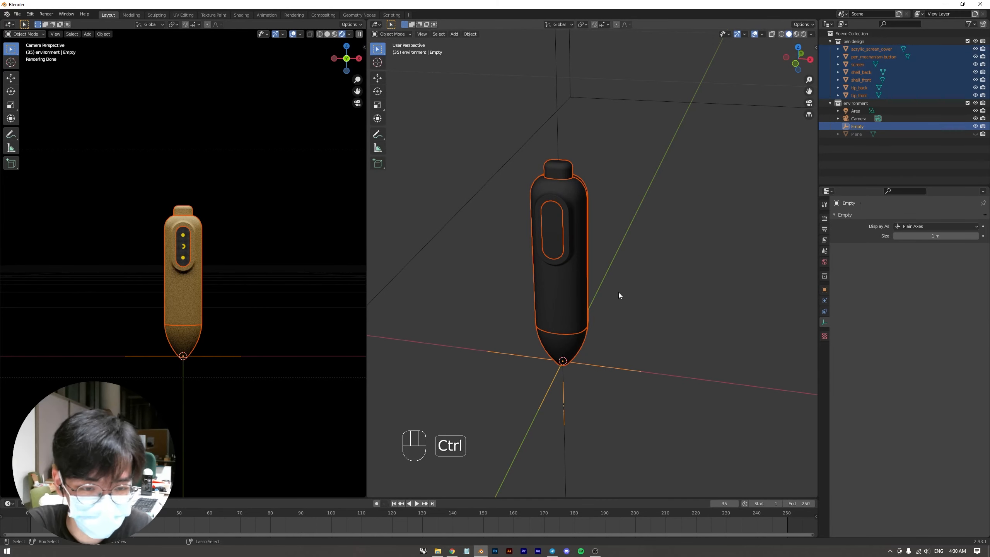
key("ctrl+p")
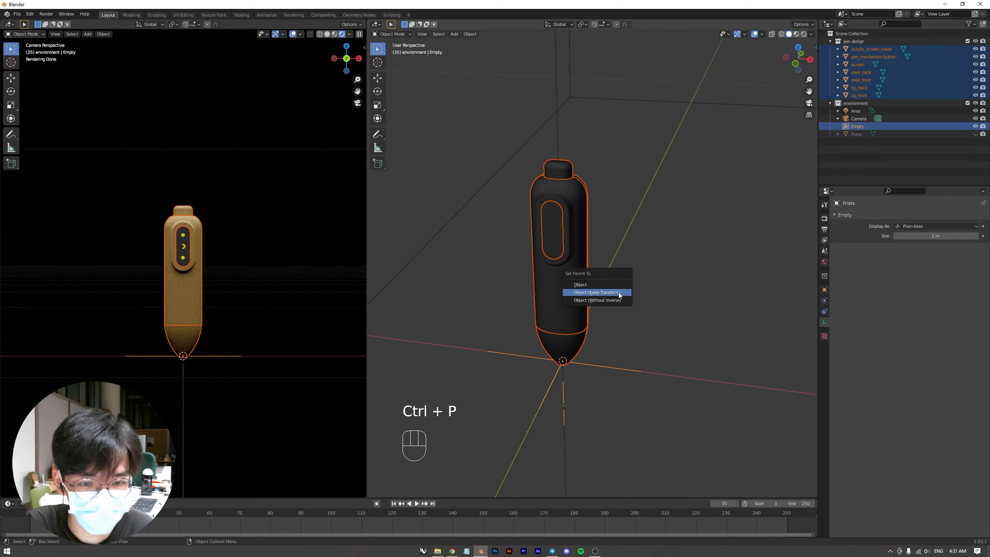
left_click(619, 293)
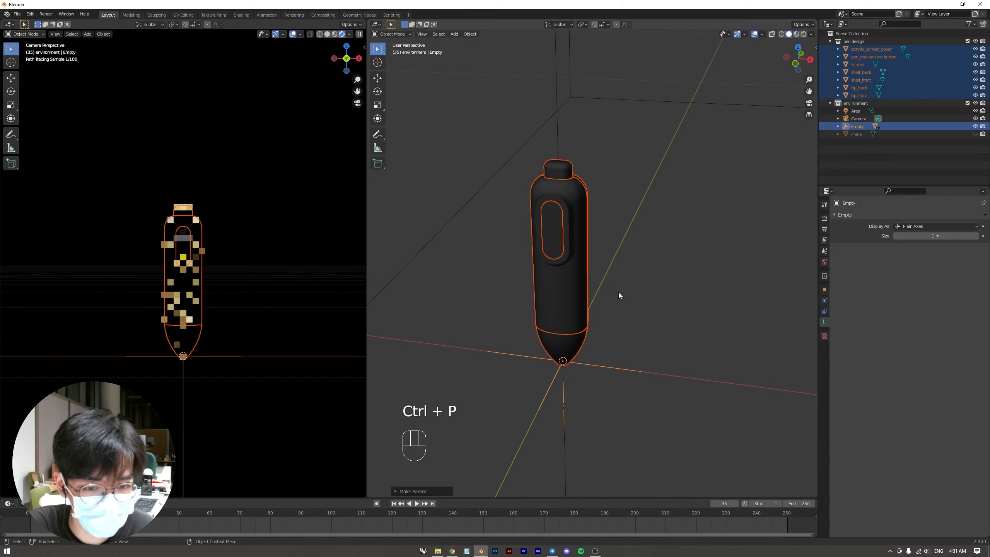
left_click(664, 316)
Move the empty into the pen design collection and rename it "pen".
left_click_drag(857, 126, 859, 89)
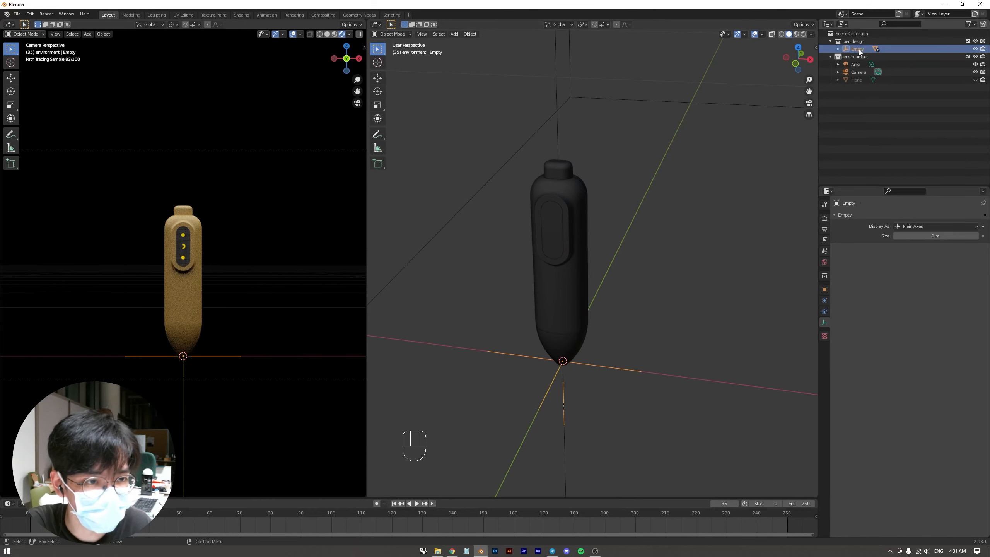
double_click(859, 50)
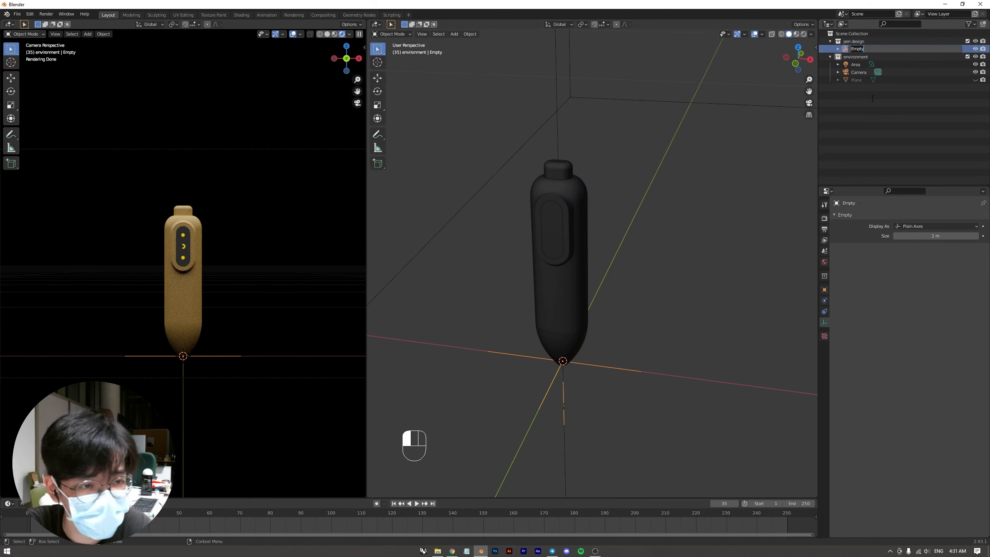
type("pen")
key("Return")
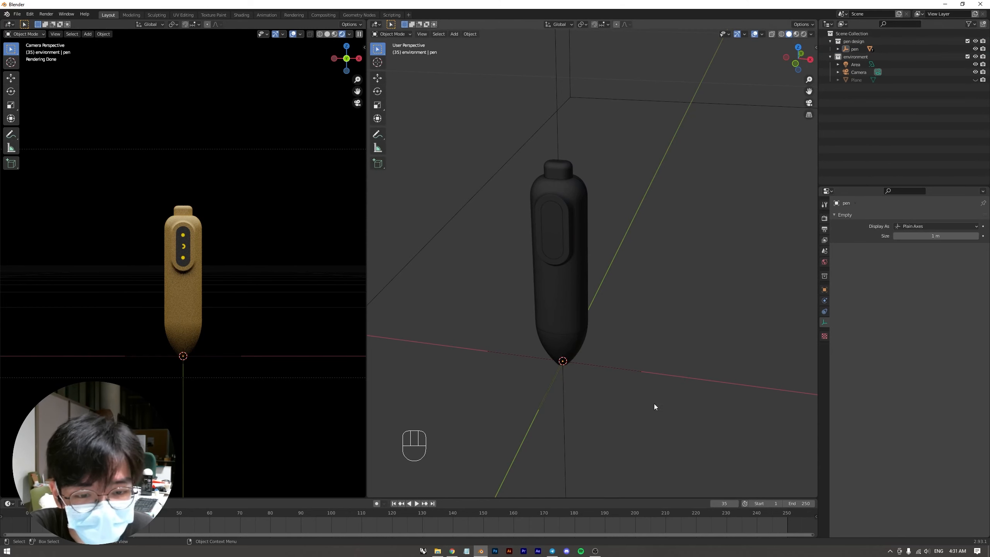
Test the parenting by trying to move, rotate and scale the pen through its empty.
left_click(633, 372)
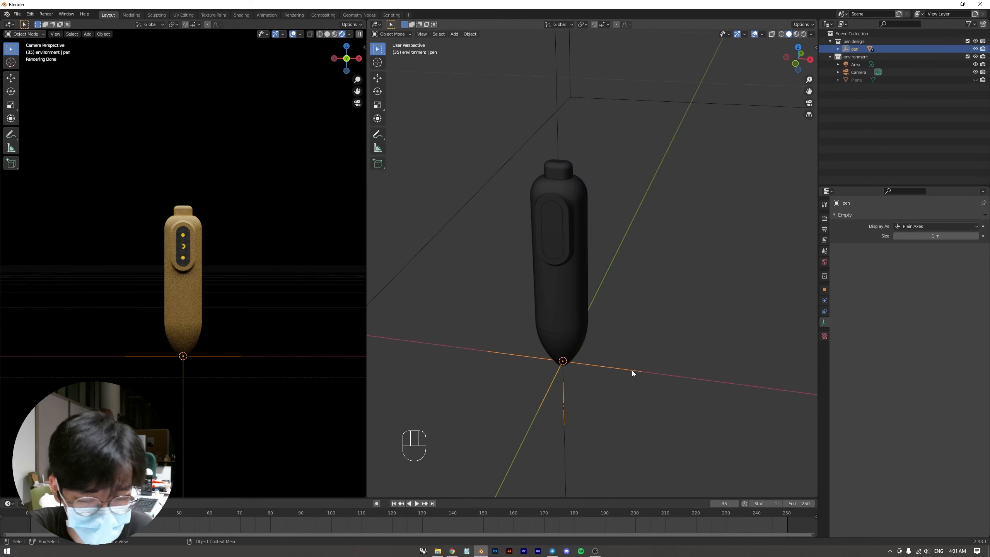
key("g")
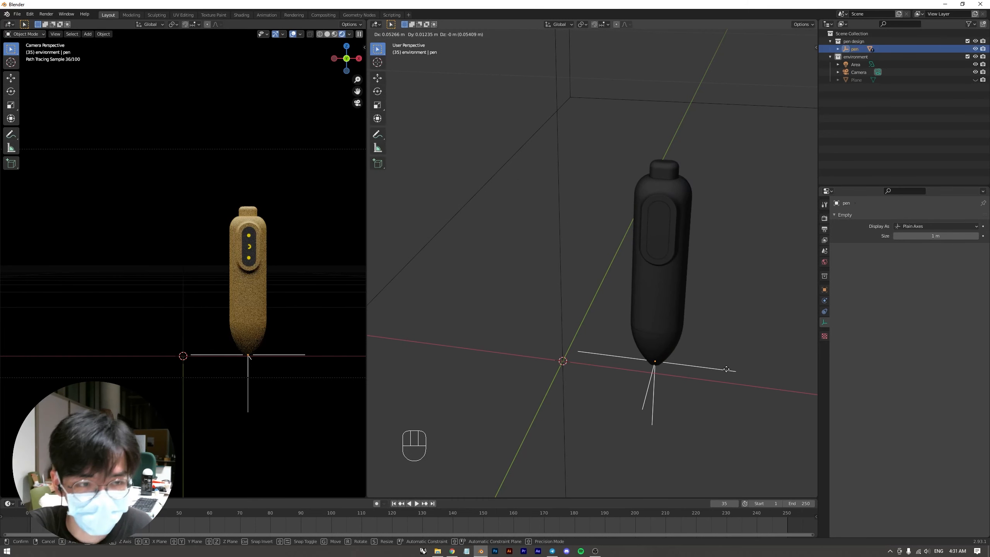
key("Escape")
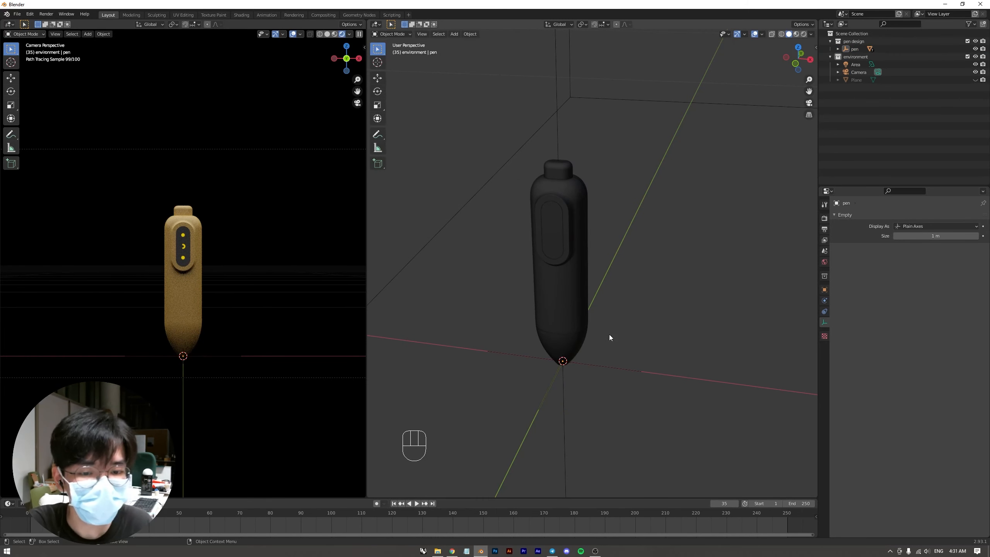
left_click(608, 366)
key("r")
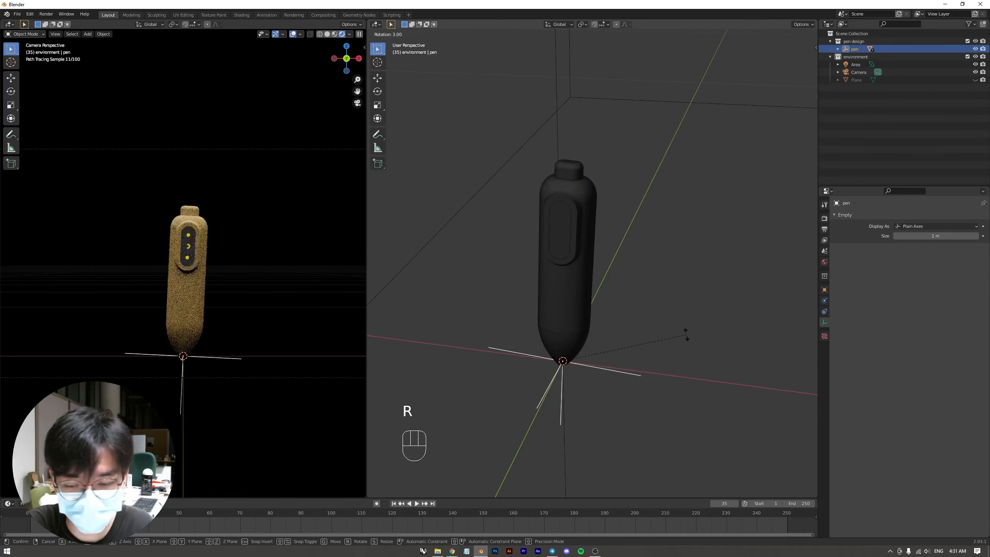
key("s")
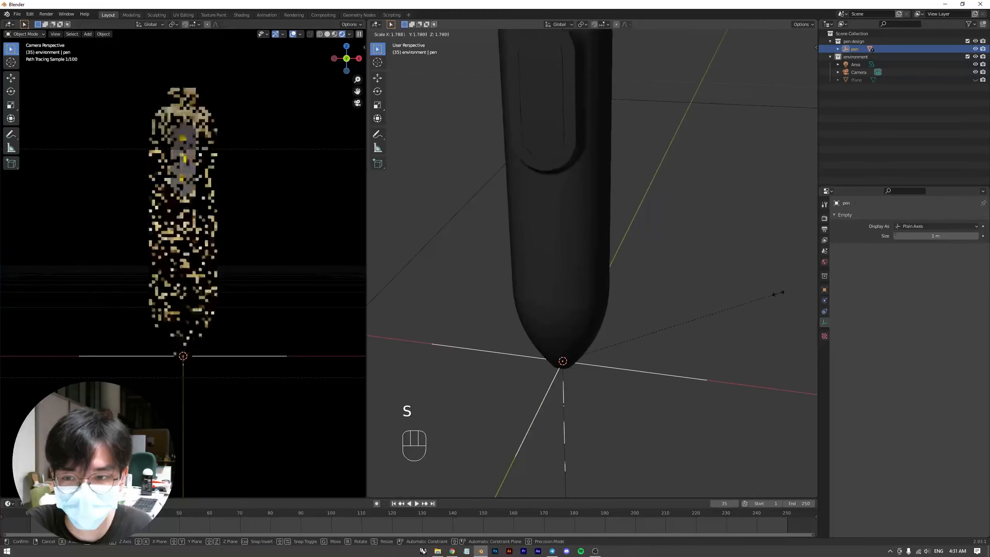
right_click(674, 330)
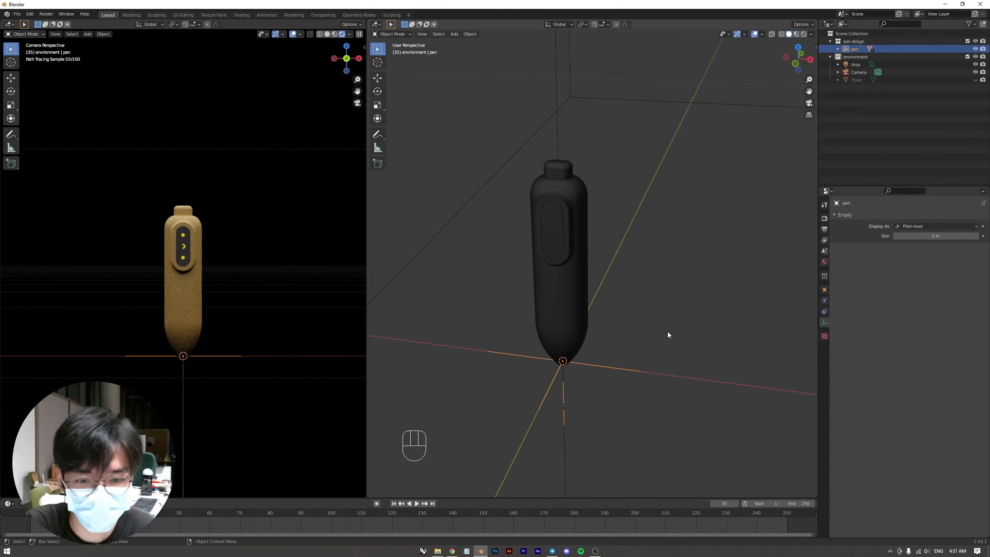
middle_click_drag(595, 305, 637, 303)
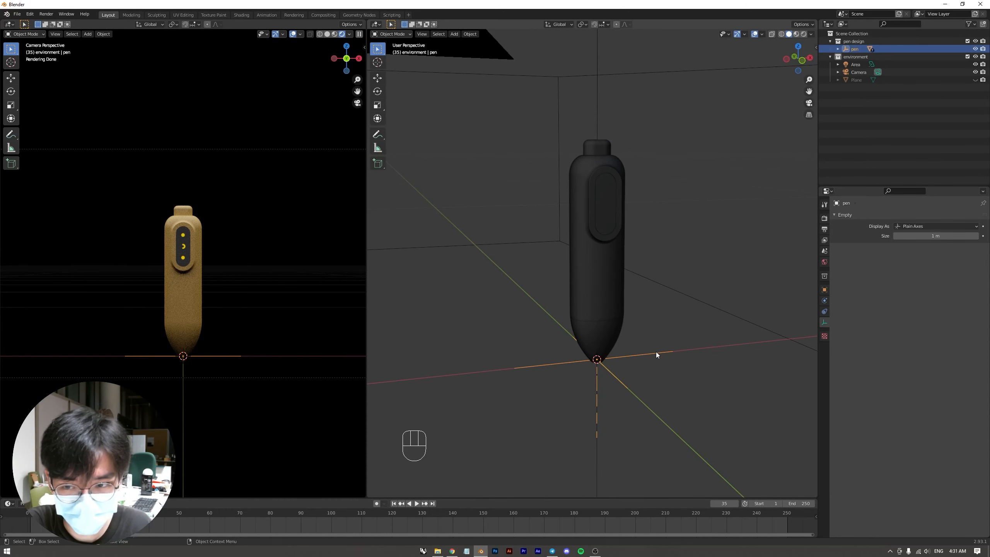
Unhide the backdrop plane and rotate the pen empty 90° in the front view so the pen lies with its tip at the origin.
left_click(975, 80)
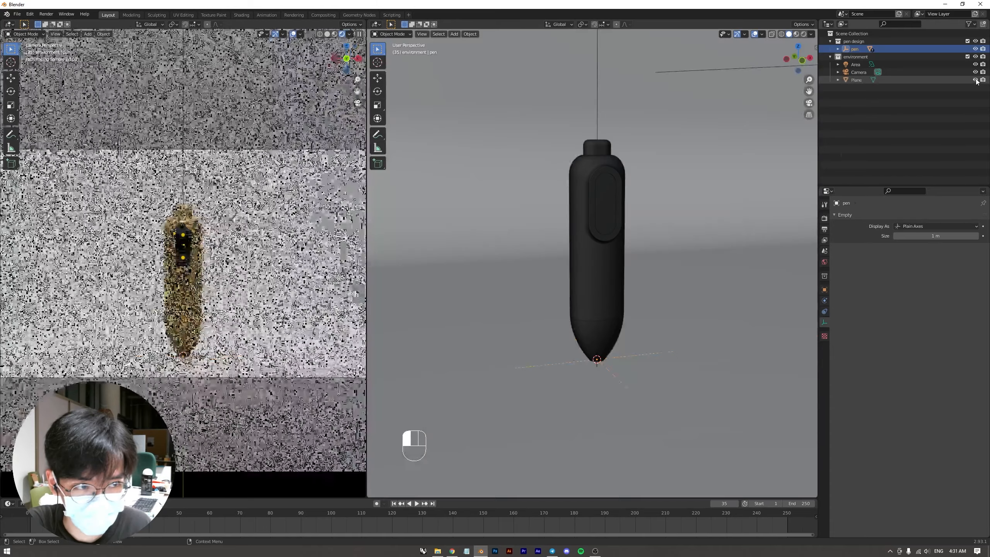
middle_click_drag(626, 292, 599, 292)
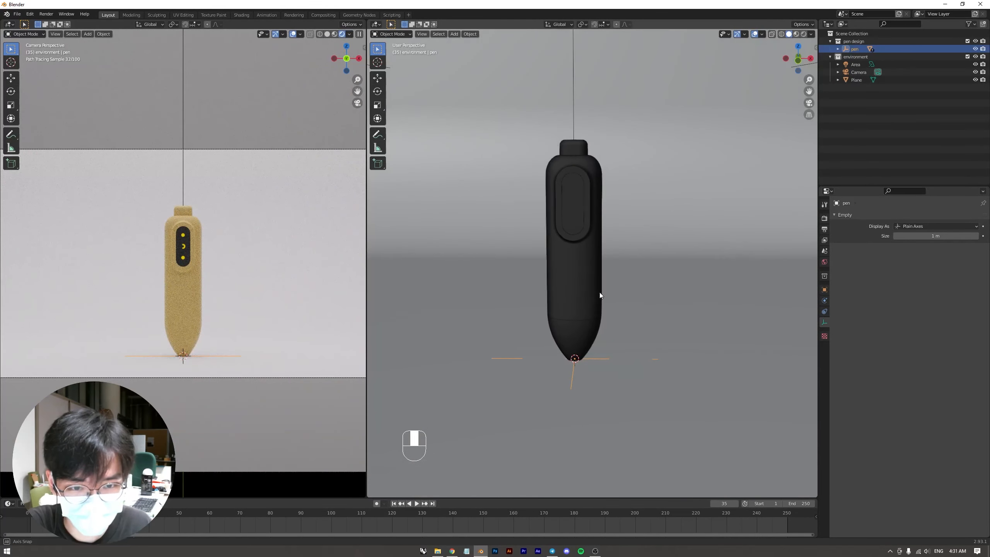
key("KP_1")
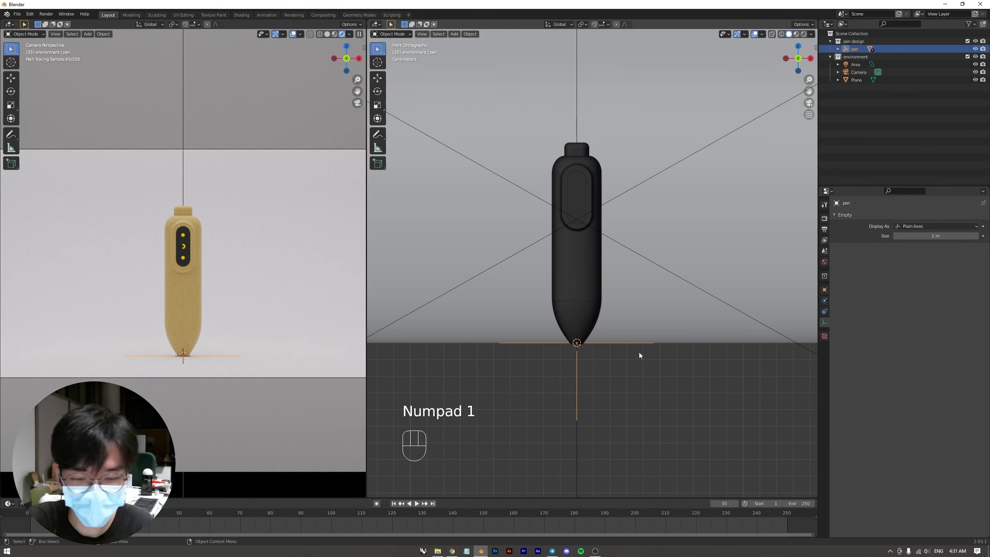
key("r")
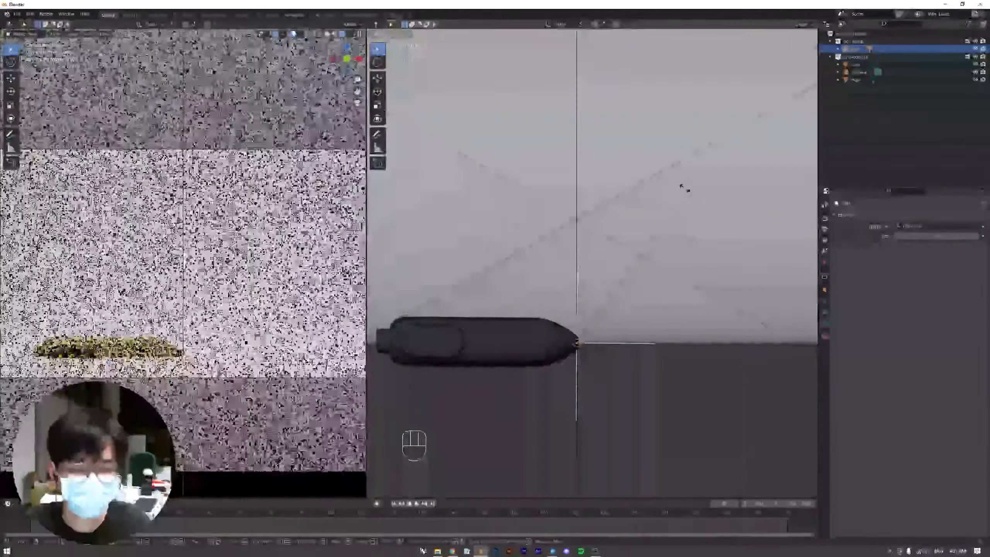
key("ctrl")
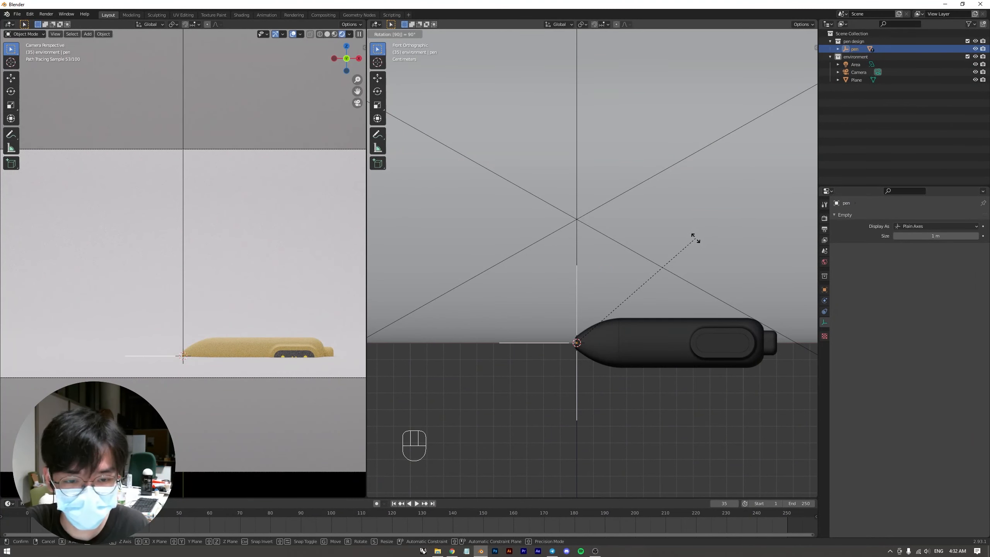
left_click(696, 238)
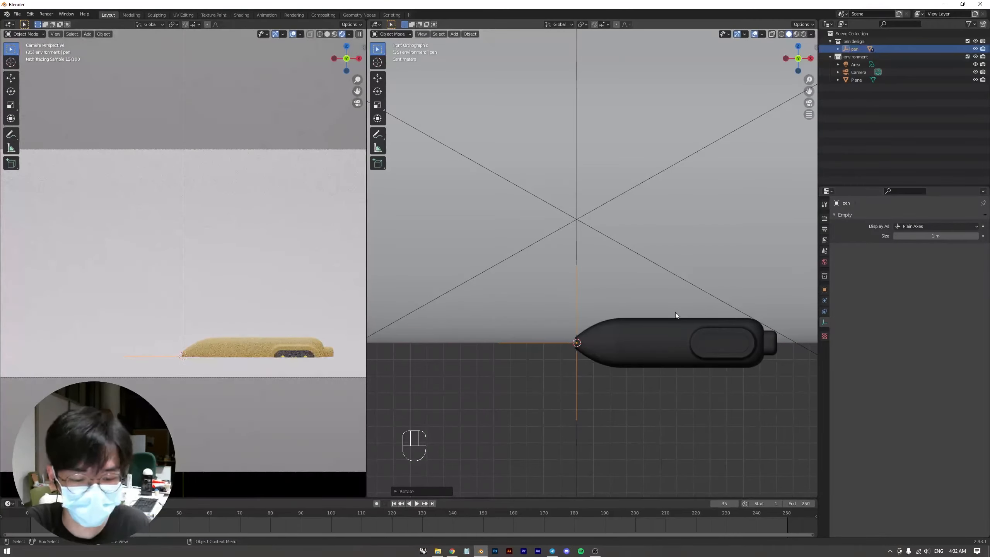
Rotate the pen about its long axis in the right view so its raised screen faces up.
key("KP_3")
key("r")
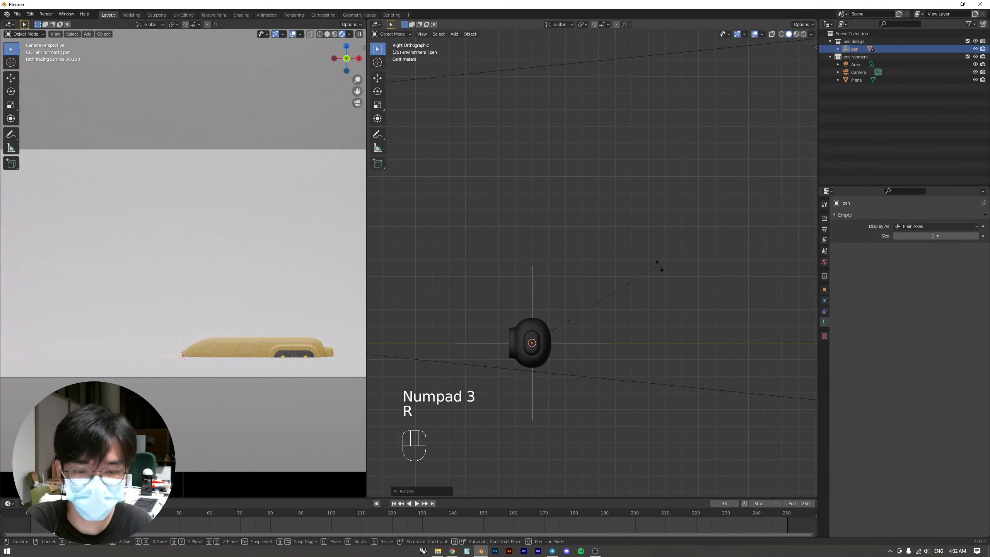
right_click(642, 333)
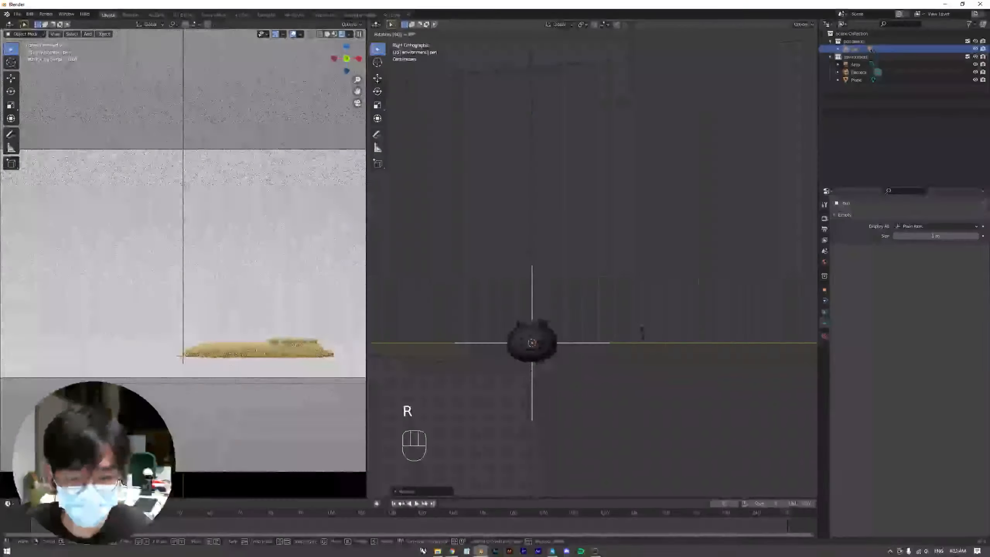
Raise the pen along the Z axis in the front view until its underside rests on the backdrop floor.
key("KP_1")
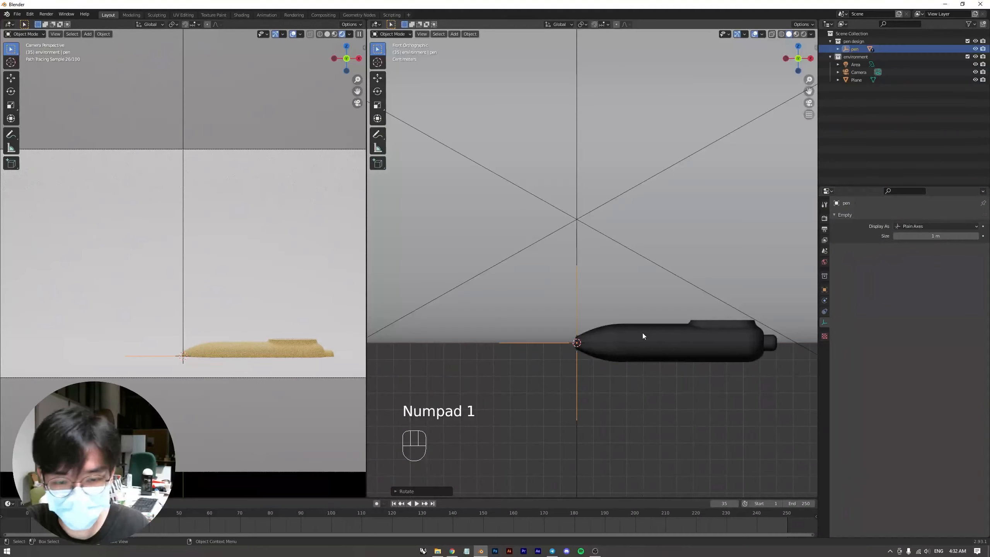
scroll(647, 343, "up", 3)
middle_click_drag(650, 350, 637, 257, "shift")
scroll(620, 282, "up", 2)
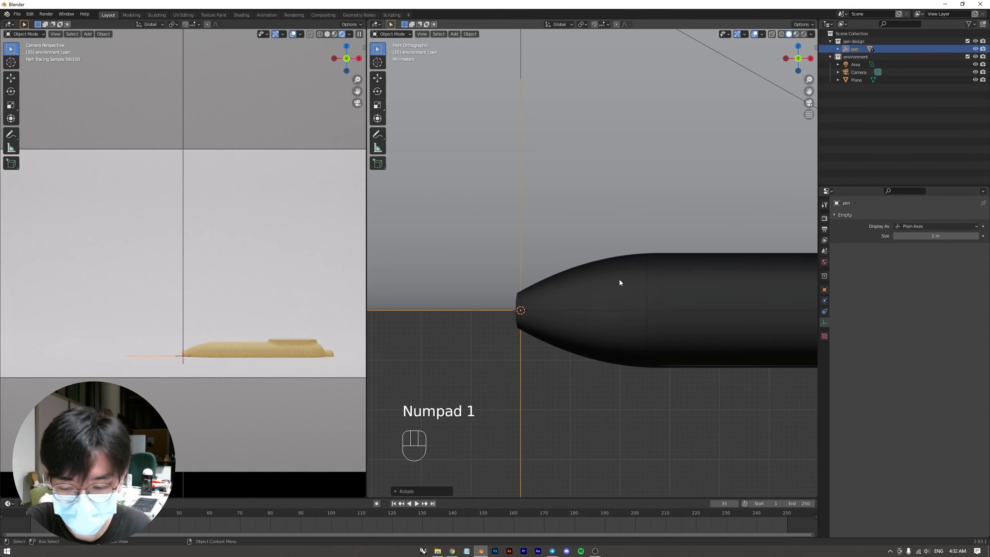
key("g")
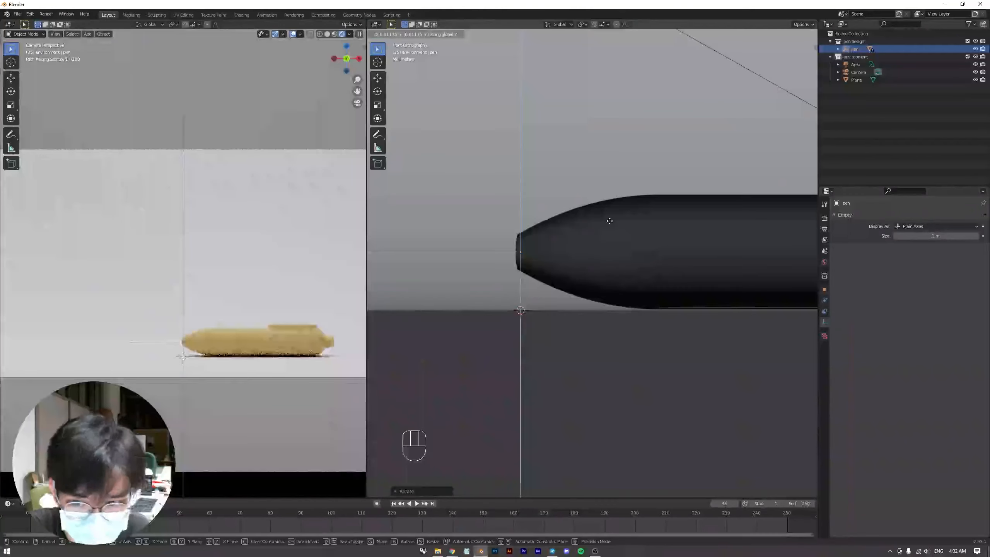
left_click(609, 221)
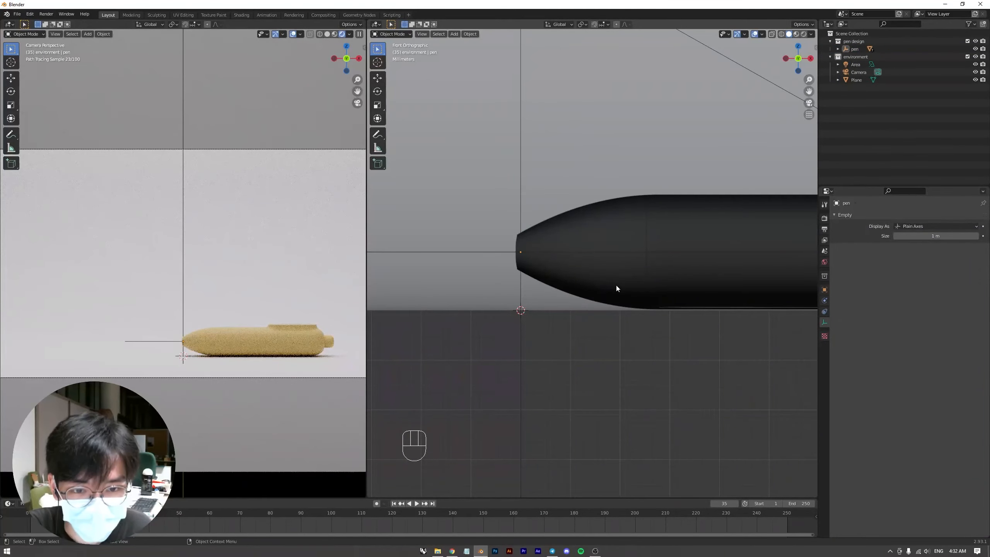
Select the pen empty and move it along the X axis until the pen's body is centred over the world origin.
scroll(615, 283, "down", 4)
scroll(616, 287, "down", 3)
key("x")
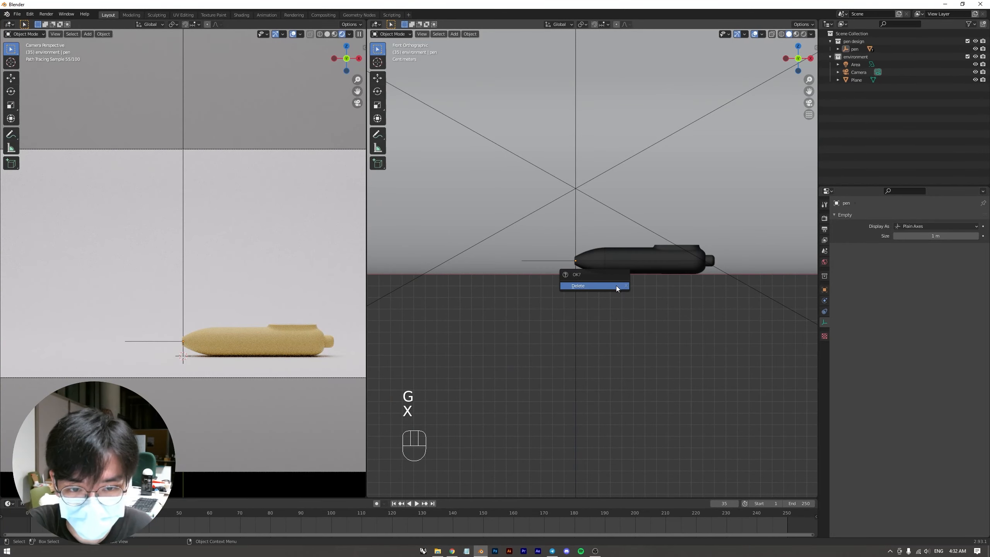
key("Escape")
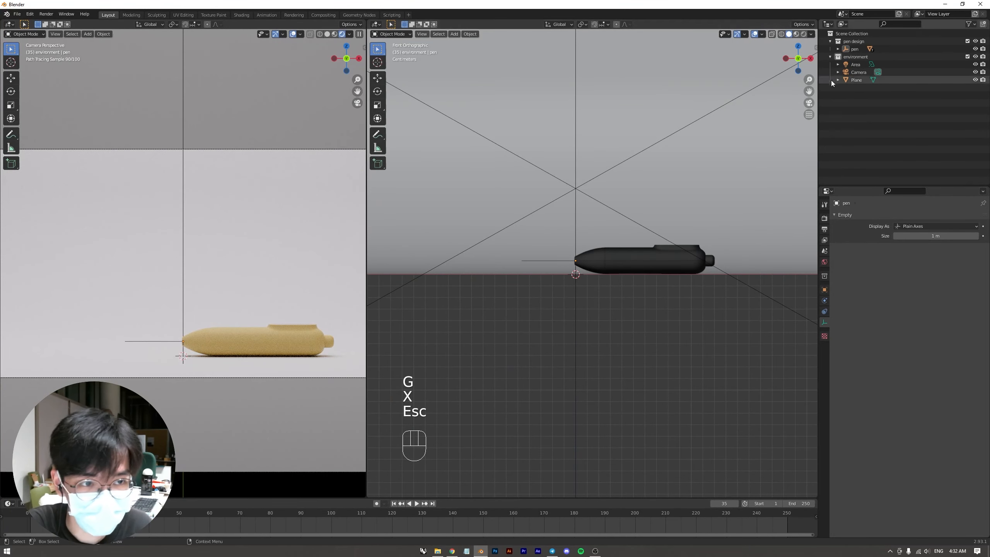
left_click(854, 49)
key("g")
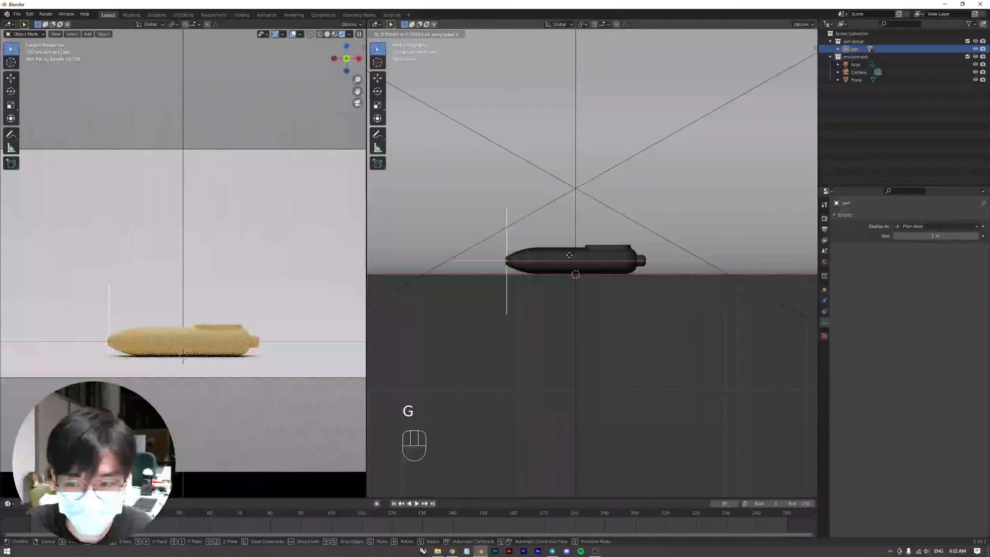
key("x")
left_click(568, 254)
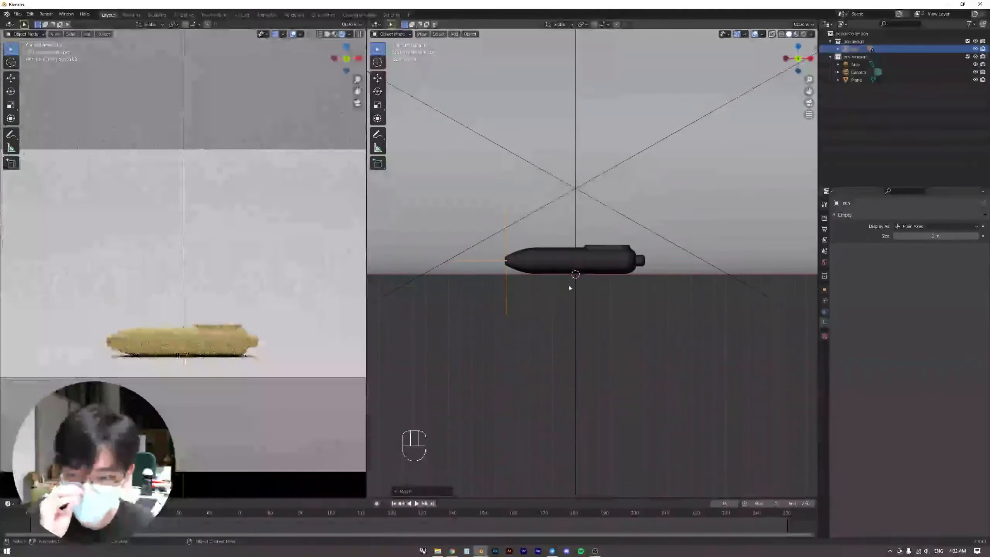
left_click(618, 312)
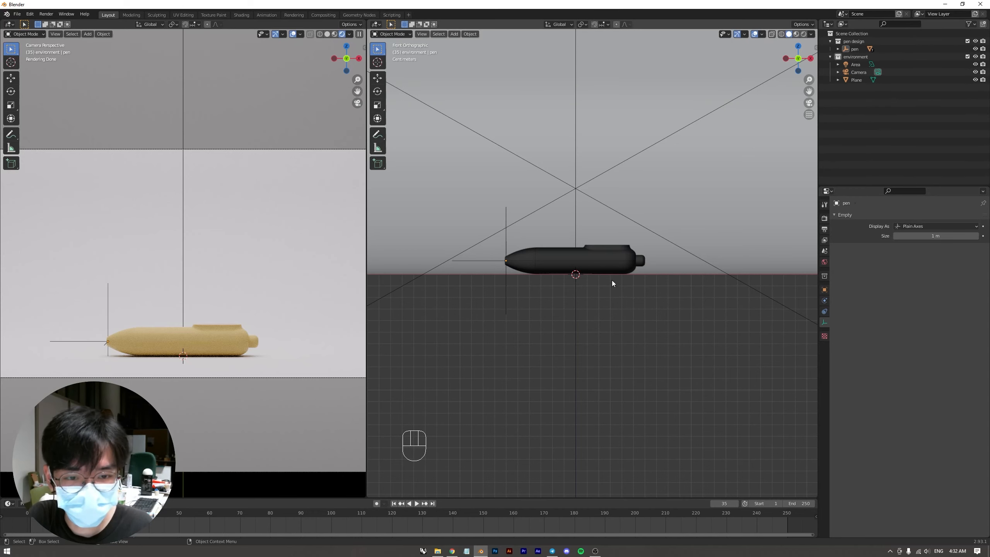
Exclude the pen design collection from the view layer.
middle_click_drag(612, 280, 604, 308)
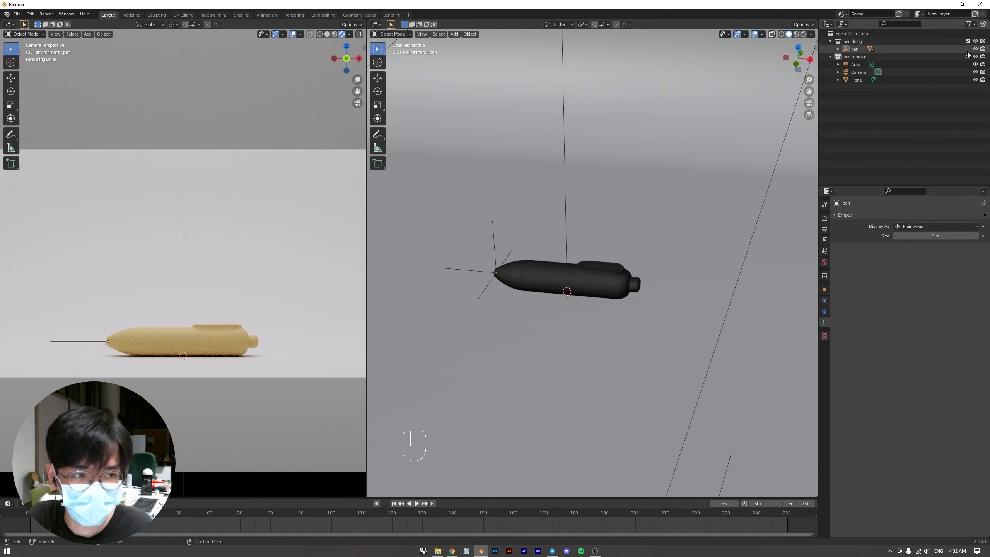
scroll(600, 308, "down", 10)
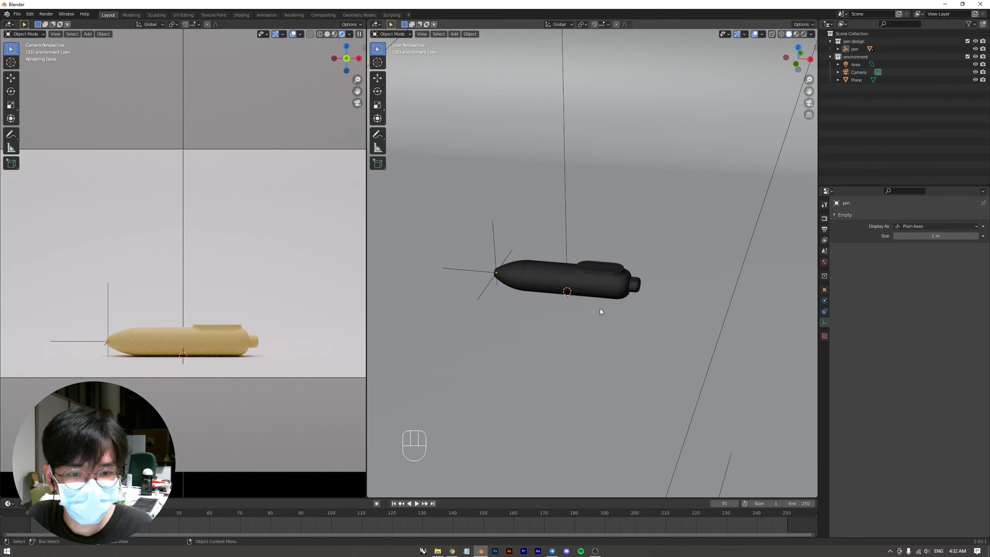
scroll(505, 293, "up", 3)
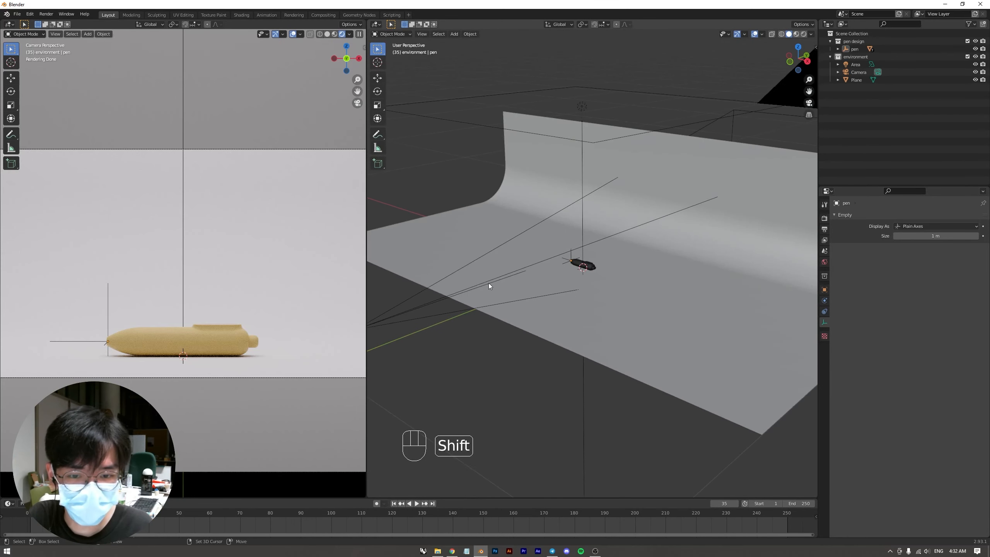
middle_click_drag(489, 283, 556, 276, "shift")
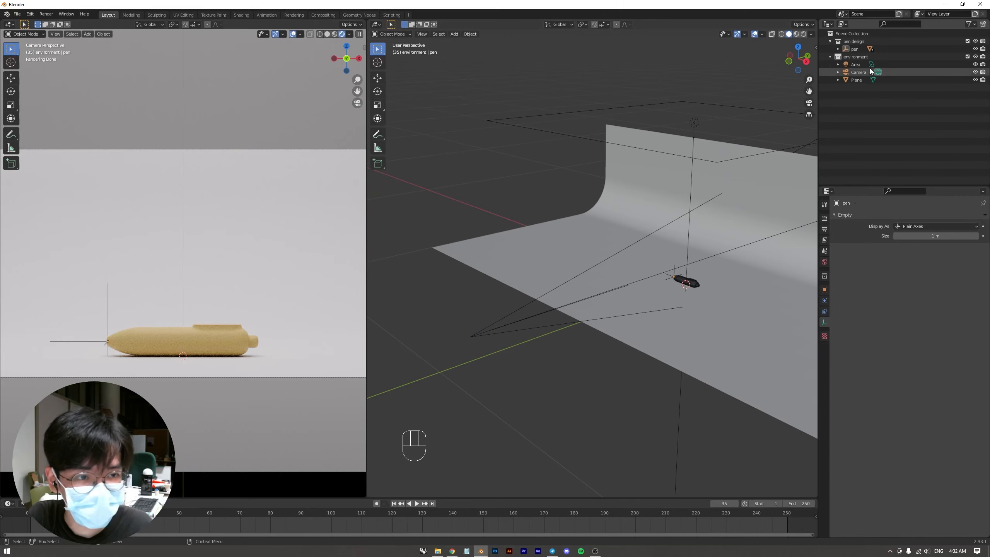
left_click(967, 41)
left_click(967, 41)
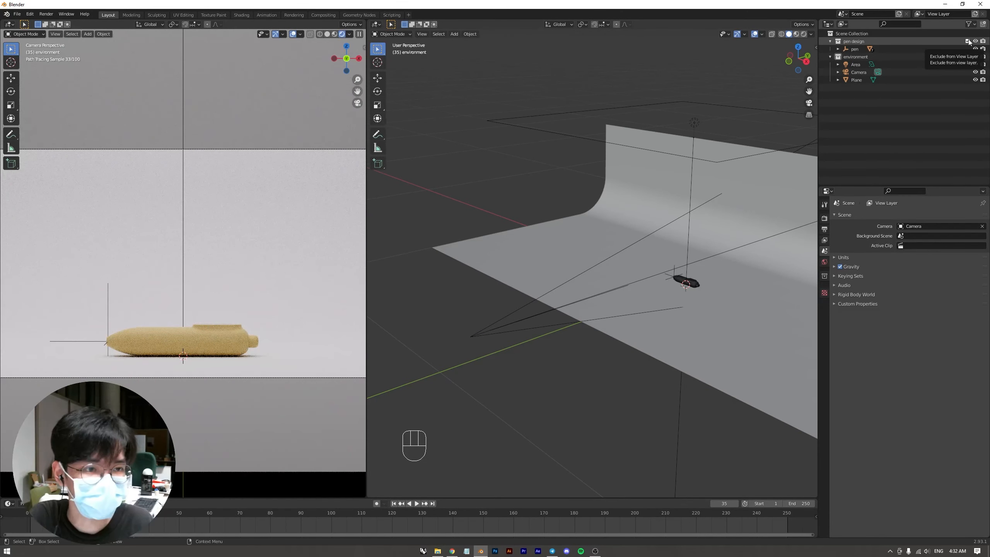
left_click(967, 41)
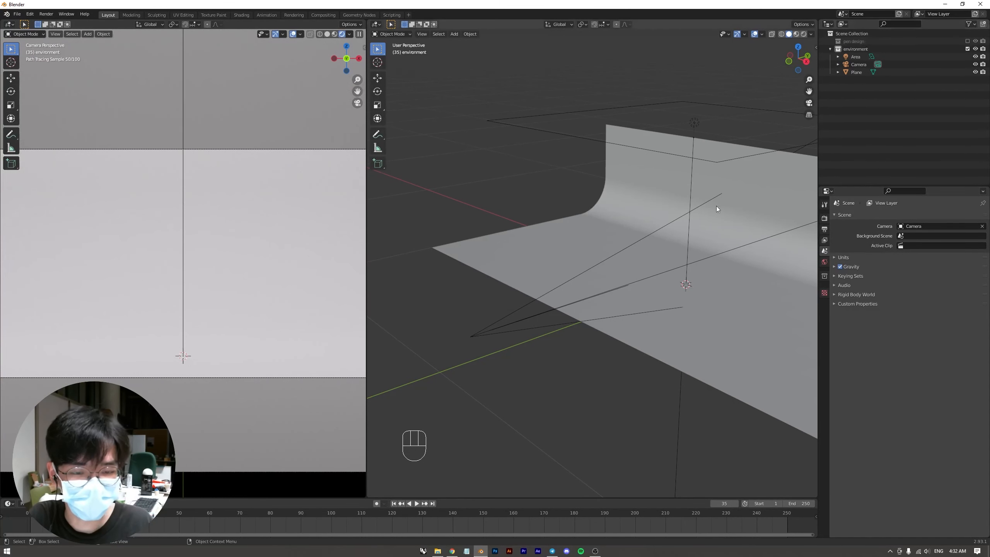
Add a mesh cube at the 3D cursor in the environment collection.
middle_click_drag(716, 205, 689, 208, "shift")
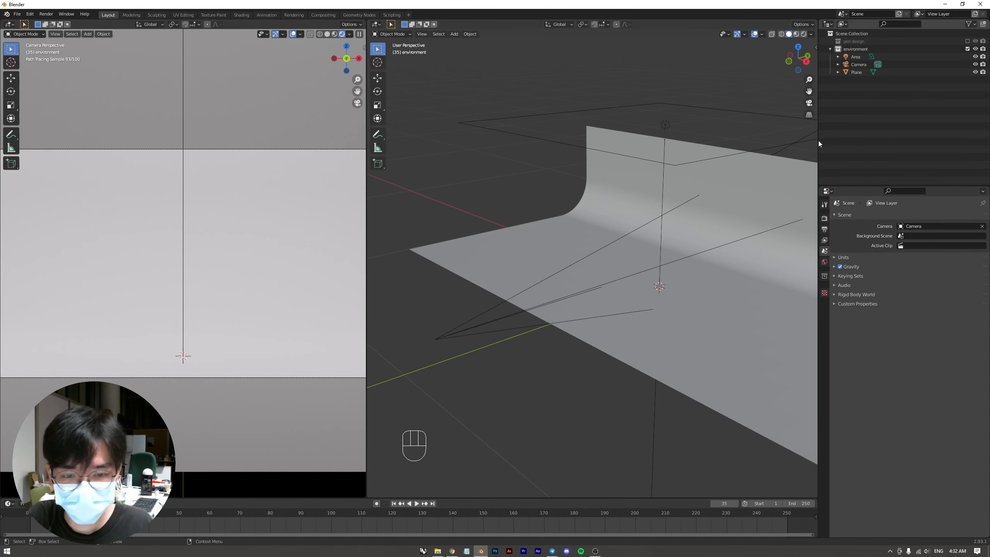
key("shift+a")
mouse_move(666, 239)
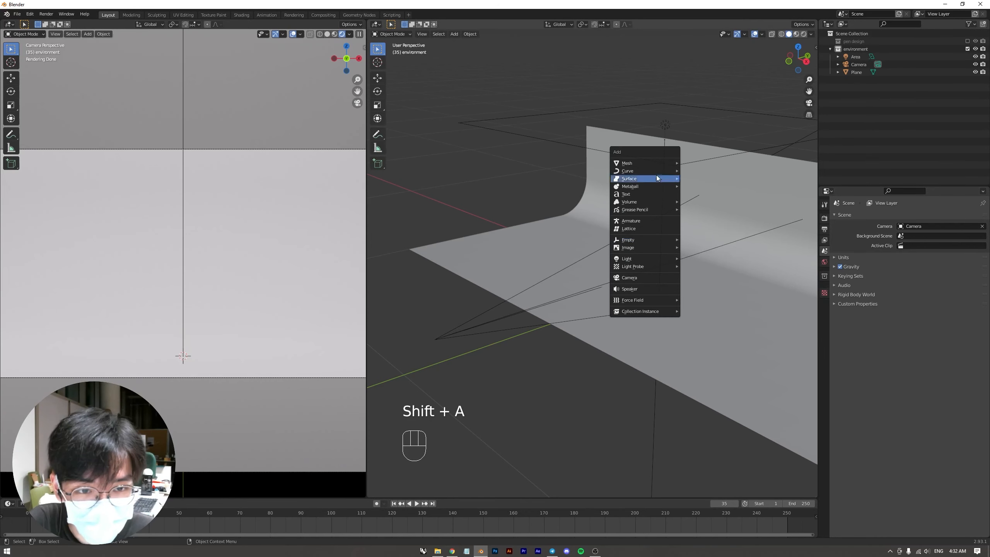
mouse_move(653, 164)
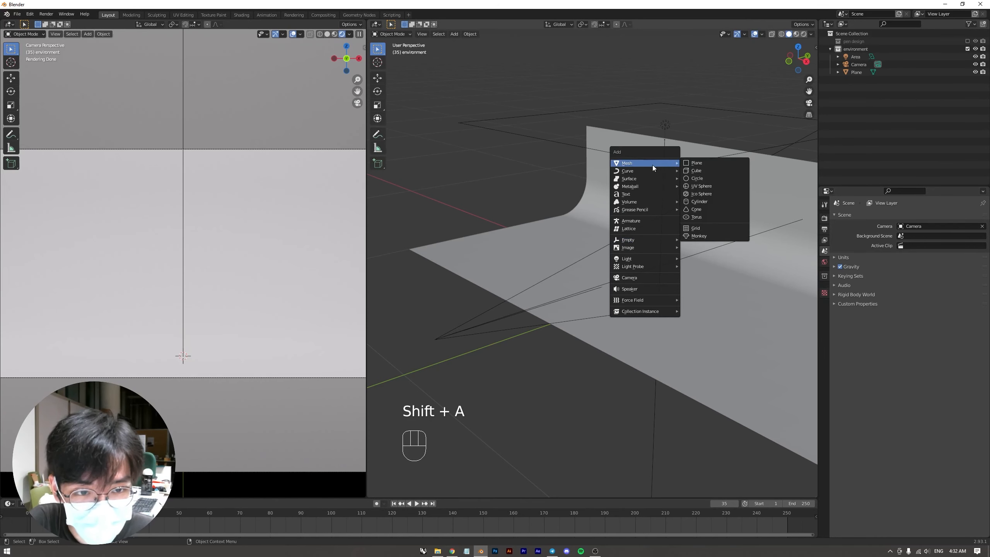
left_click(699, 170)
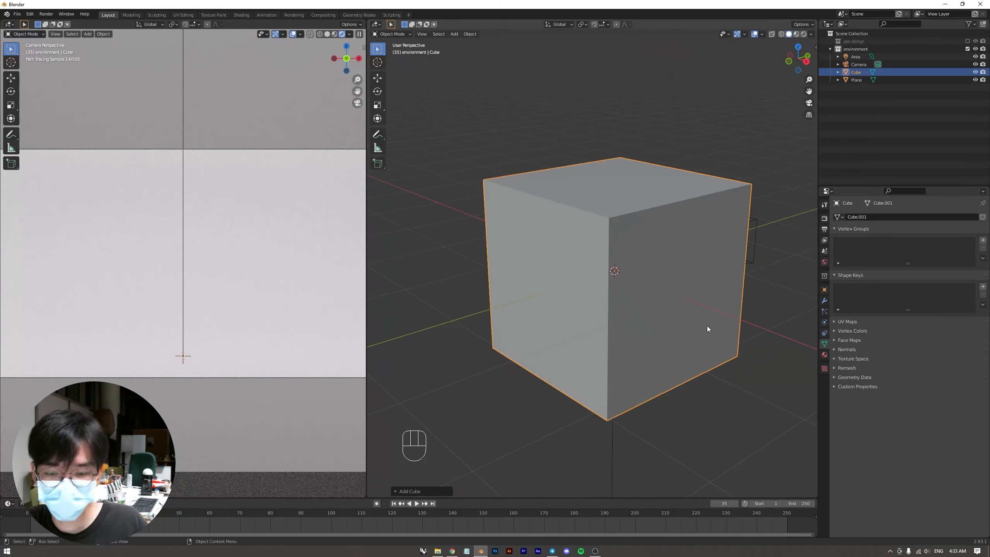
Move the cube up along the Z axis so its origin sits above the 3D cursor.
middle_click_drag(706, 327, 645, 282)
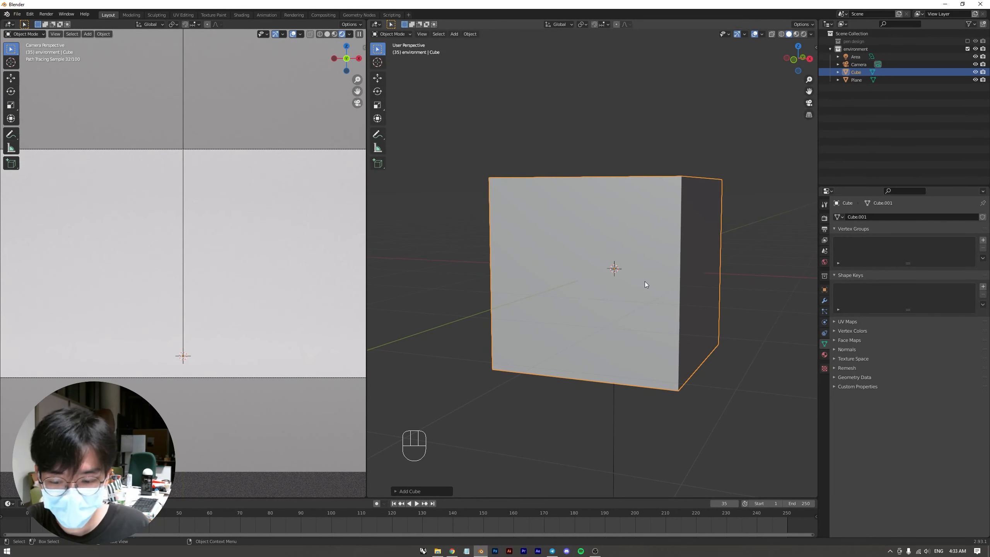
key("g")
key("z")
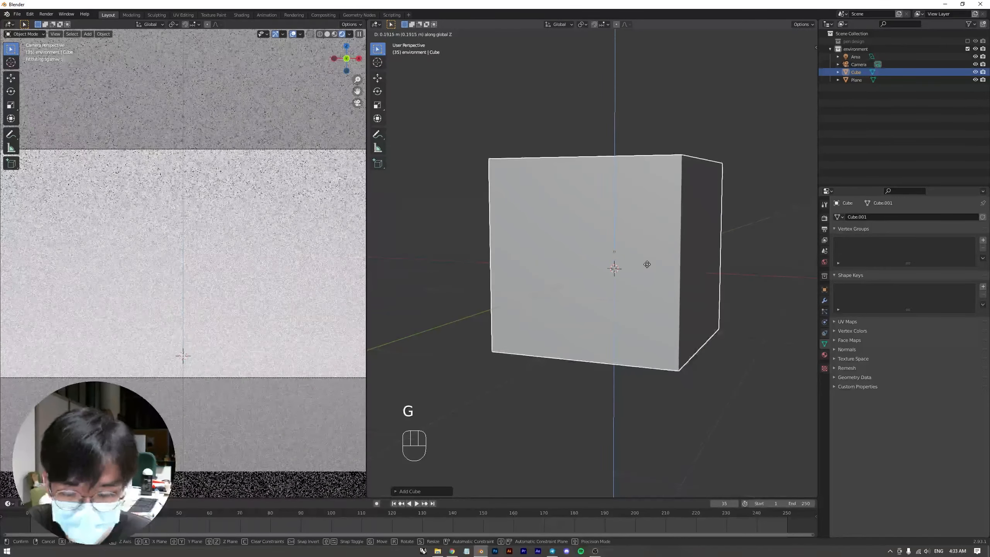
left_click(646, 265)
middle_click_drag(646, 265, 619, 254)
Try scaling the cube down about its own origin.
left_click(583, 24)
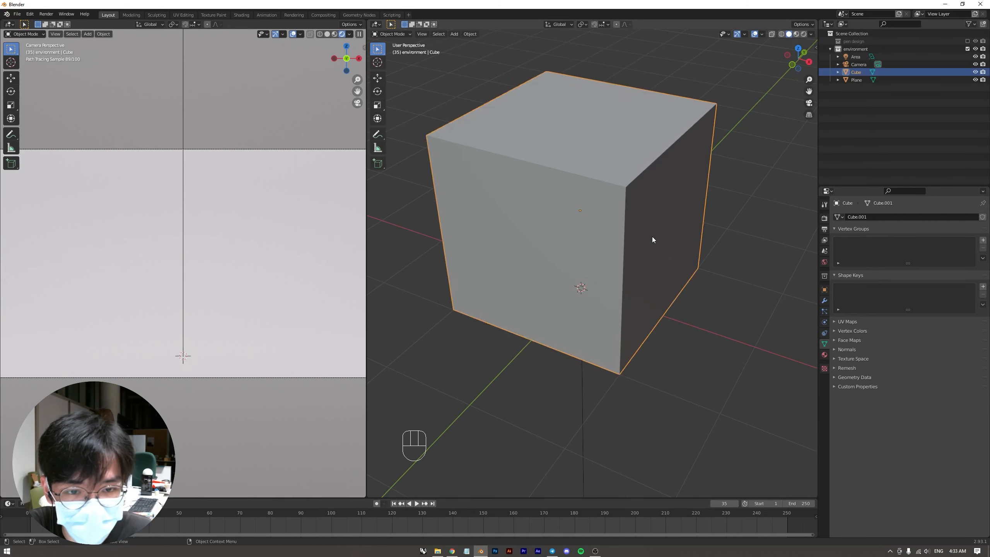
scroll(652, 237, "down", 4)
middle_click_drag(650, 235, 649, 218)
key("s")
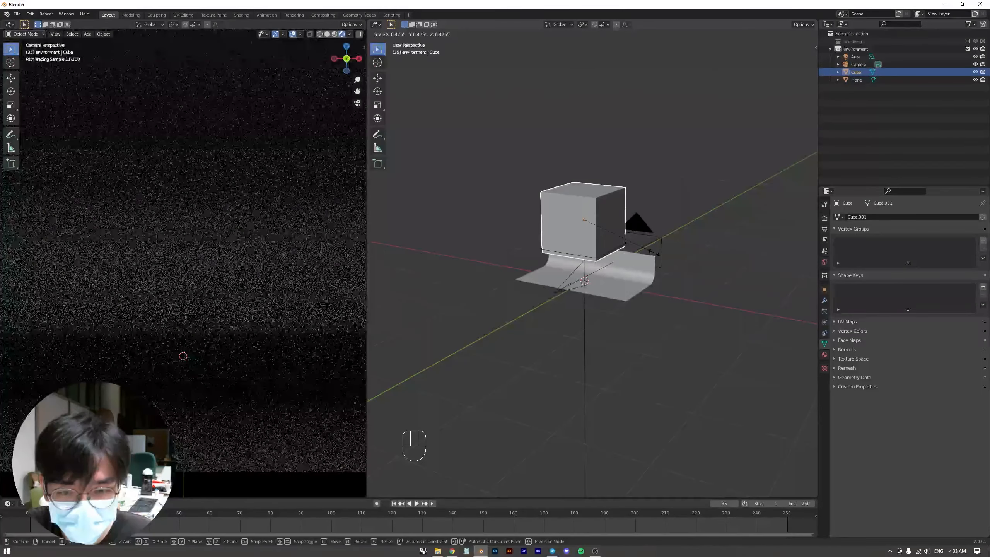
right_click(686, 271)
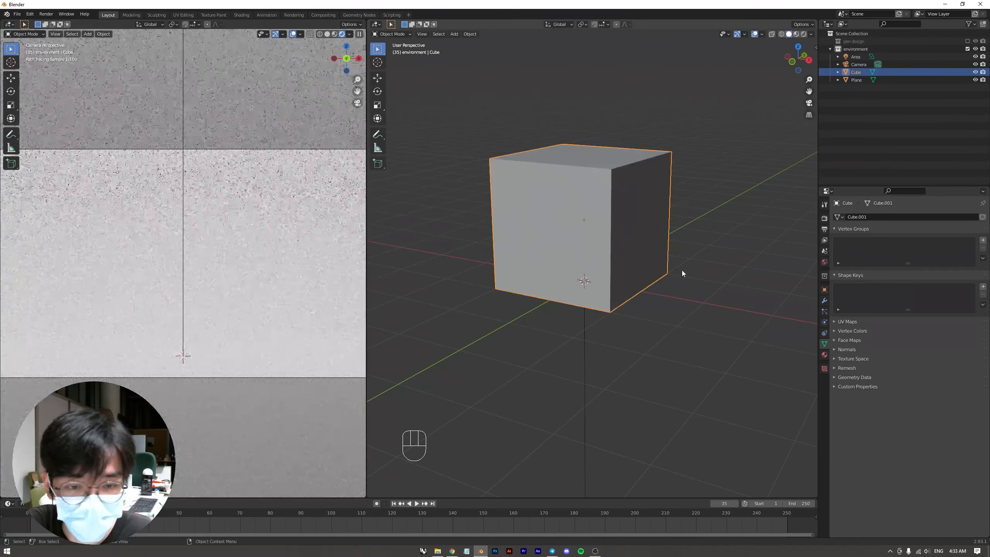
Set the transform pivot point to 3D Cursor and test scaling the cube toward the cursor.
left_click(584, 24)
left_click(590, 41)
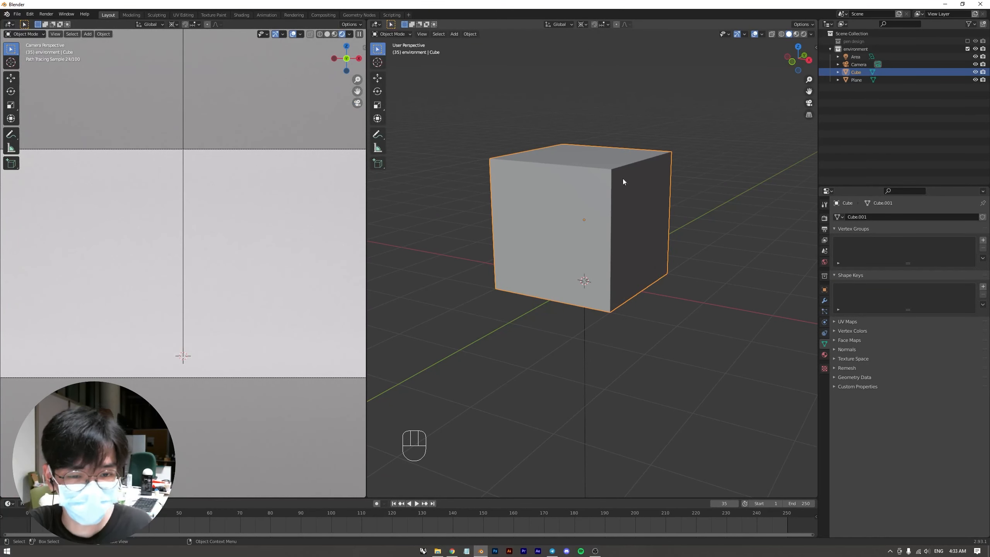
key("s")
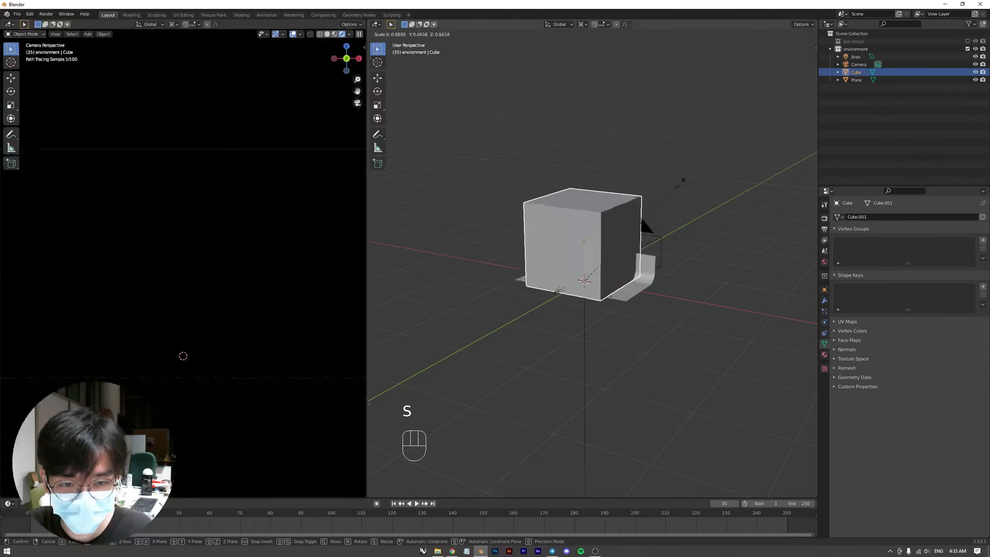
right_click(648, 217)
scroll(593, 300, "up", 5)
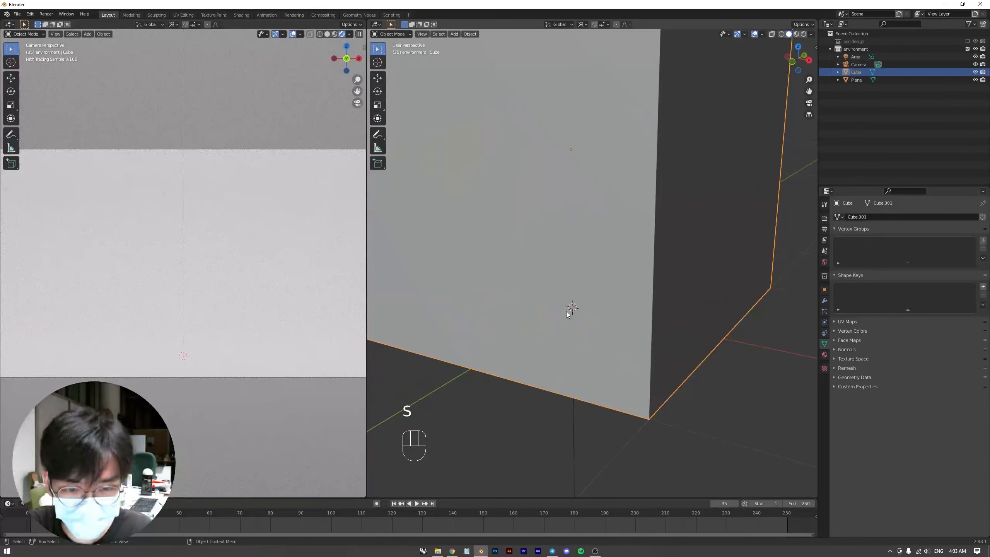
Scale the cube down toward the 3D cursor until it fits on the backdrop inside the camera view.
scroll(590, 321, "down", 5)
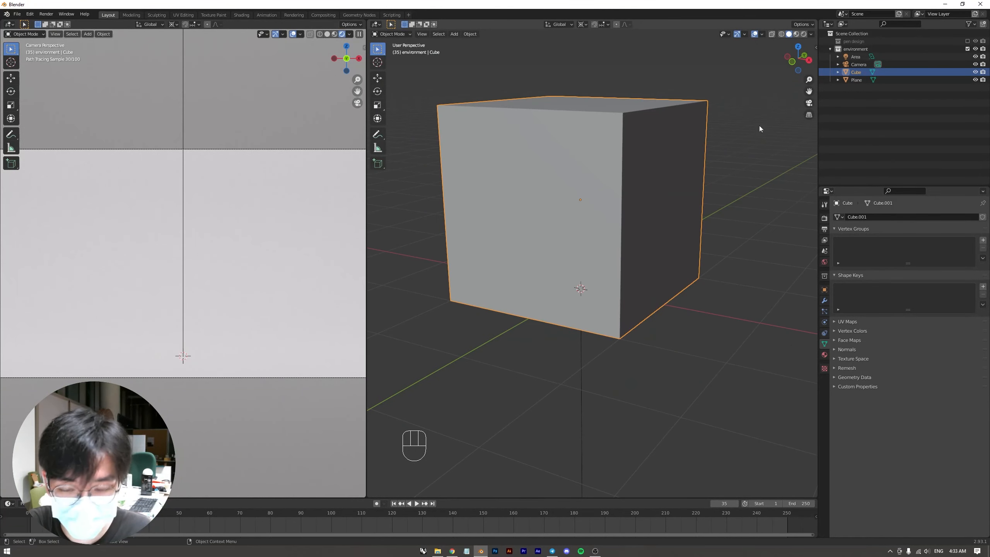
key("s")
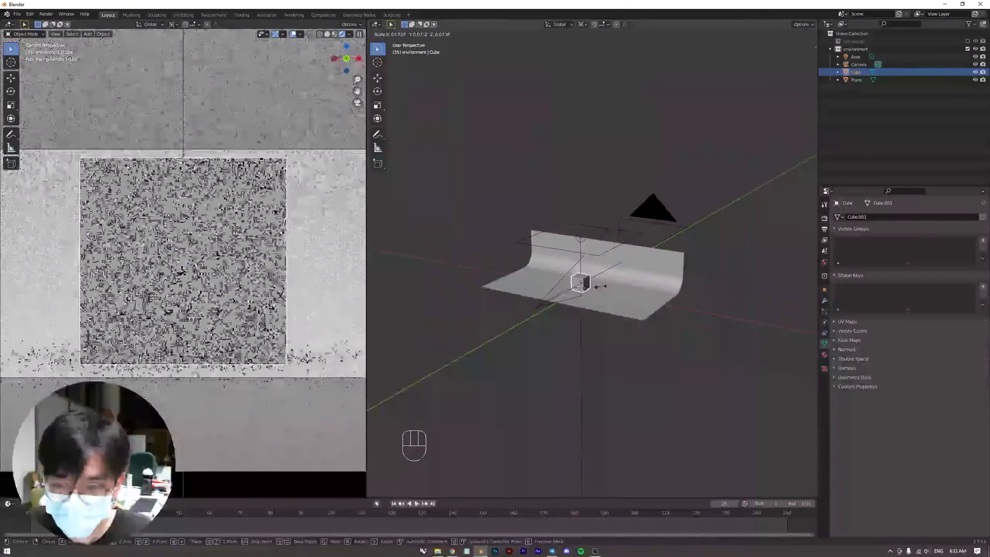
left_click(599, 288)
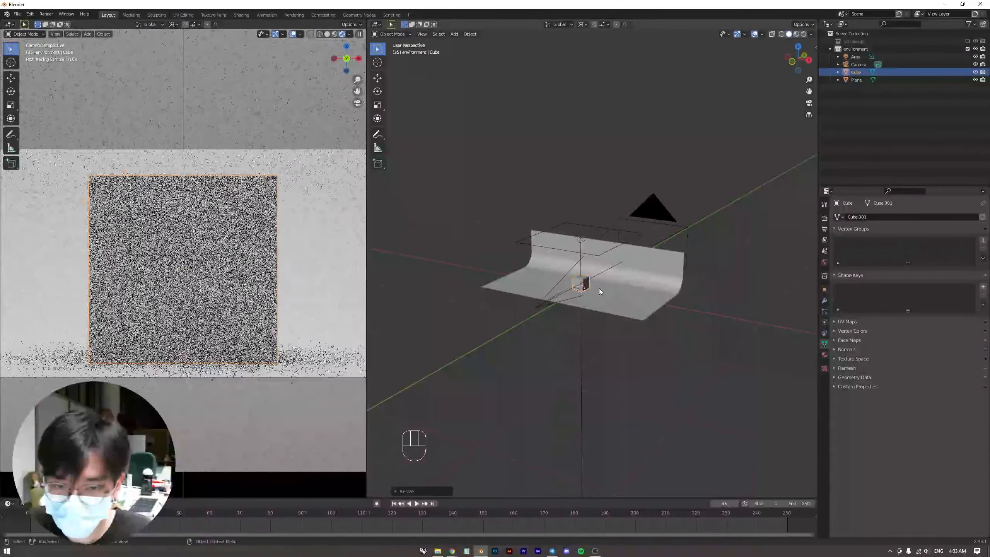
Select the camera and show it with the cube in the right orthographic view.
left_click(603, 161)
scroll(600, 257, "up", 4)
middle_click_drag(522, 320, 502, 286)
left_click(488, 284)
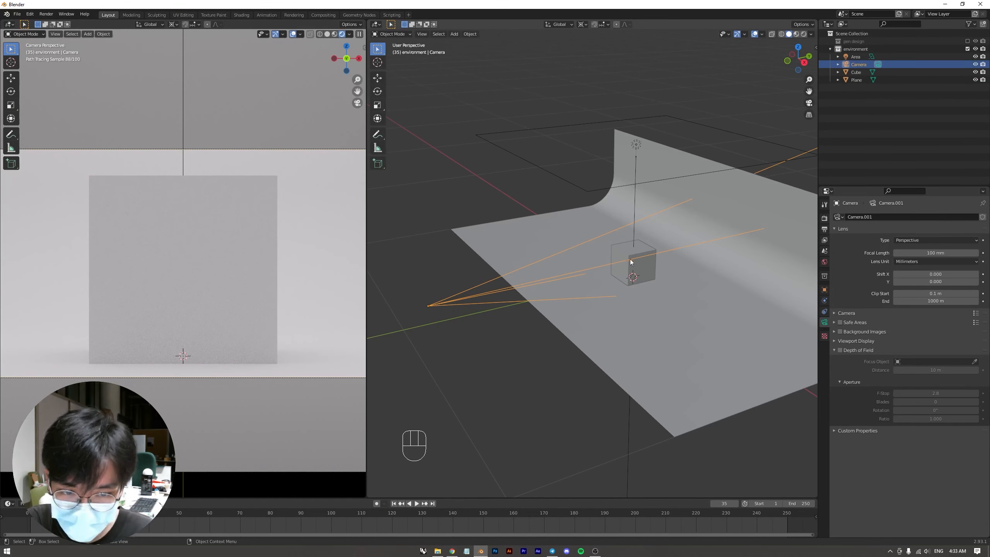
scroll(643, 259, "up", 3)
middle_click_drag(659, 242, 571, 278, "shift")
scroll(545, 277, "up", 3)
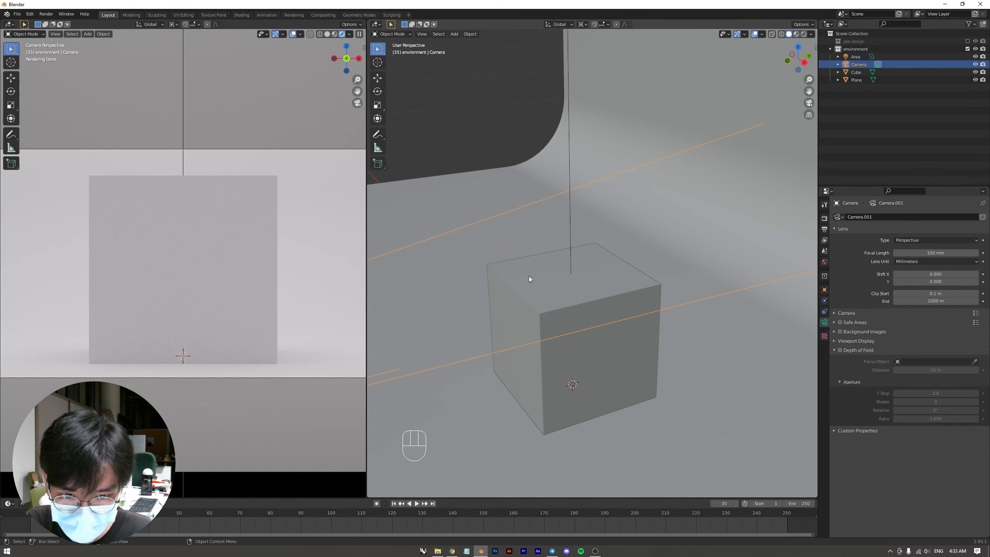
scroll(634, 319, "down", 4)
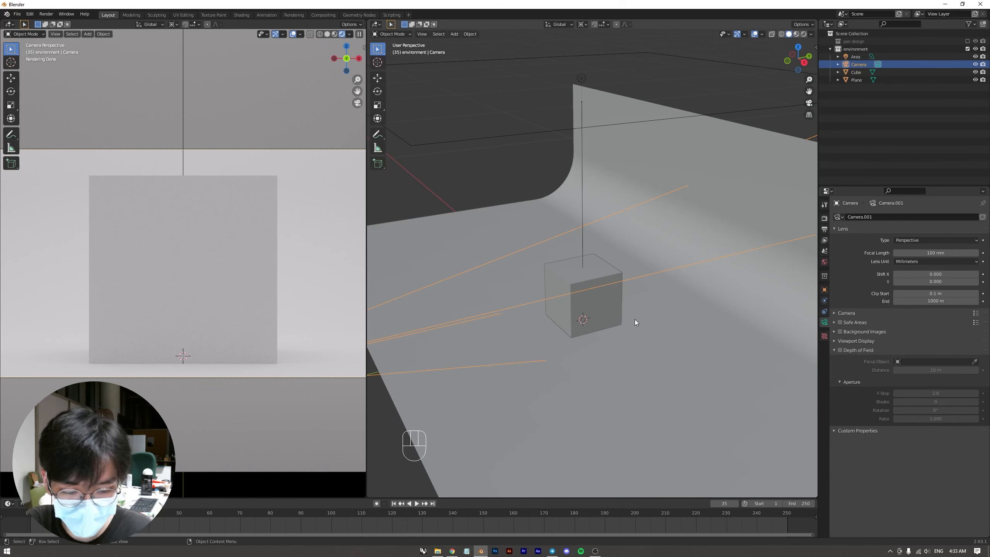
key("KP_3")
middle_click_drag(569, 299, 625, 334, "shift")
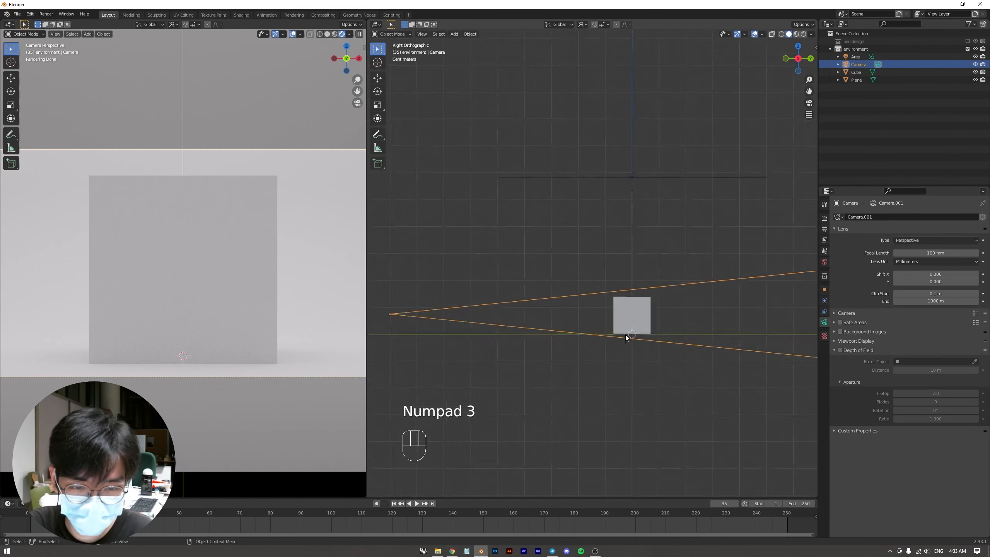
scroll(688, 298, "down", 1)
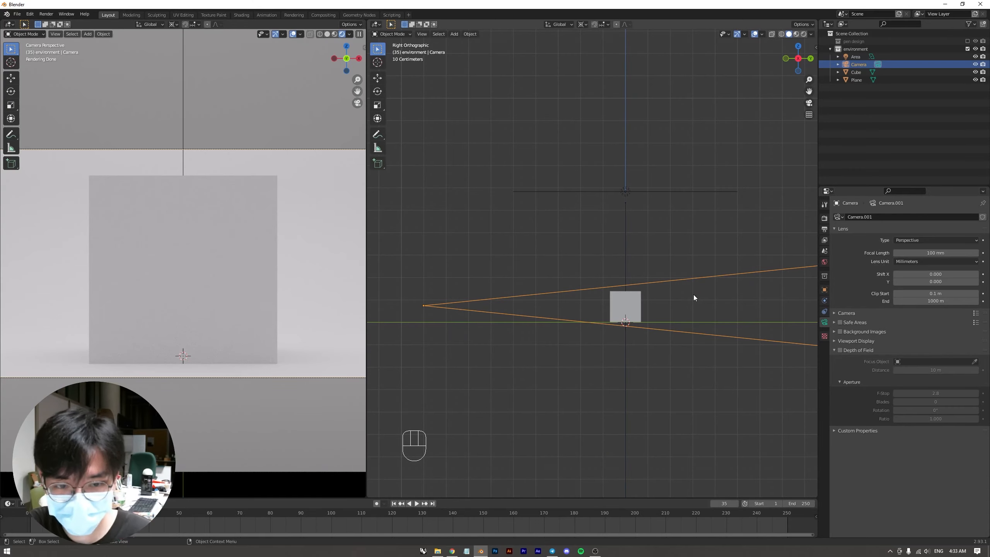
Set the transform pivot point to Individual Origins and rotate the camera downward about its own origin.
key("r")
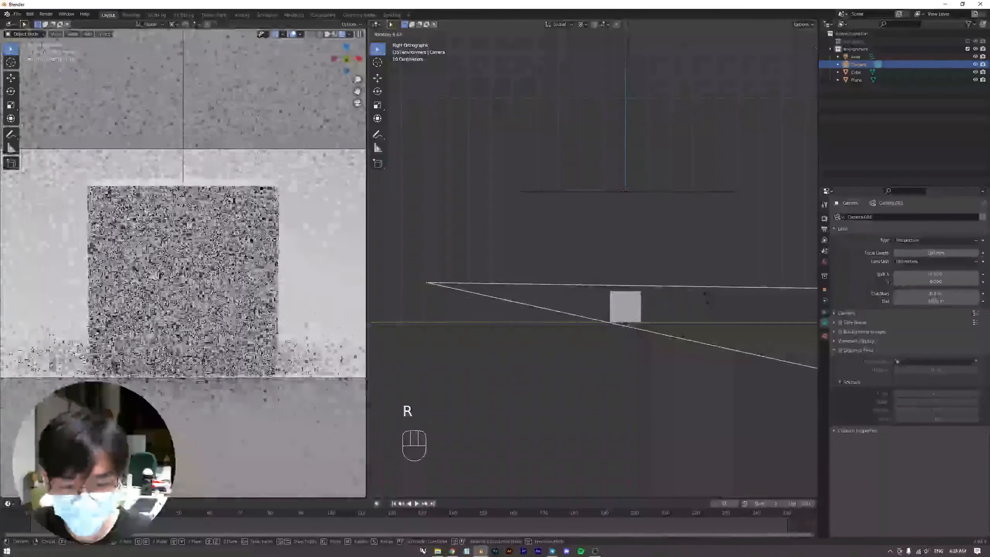
right_click(706, 297)
left_click(584, 25)
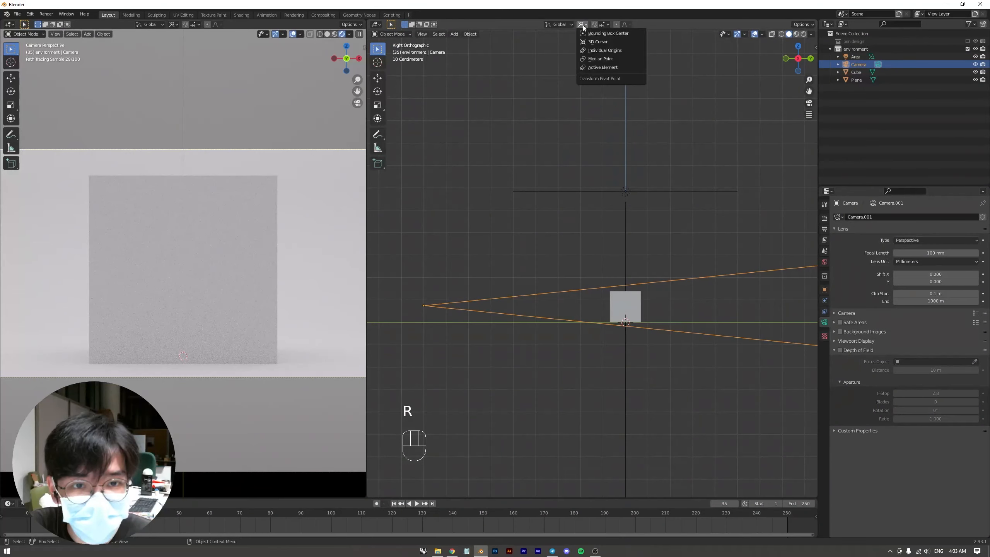
left_click(602, 49)
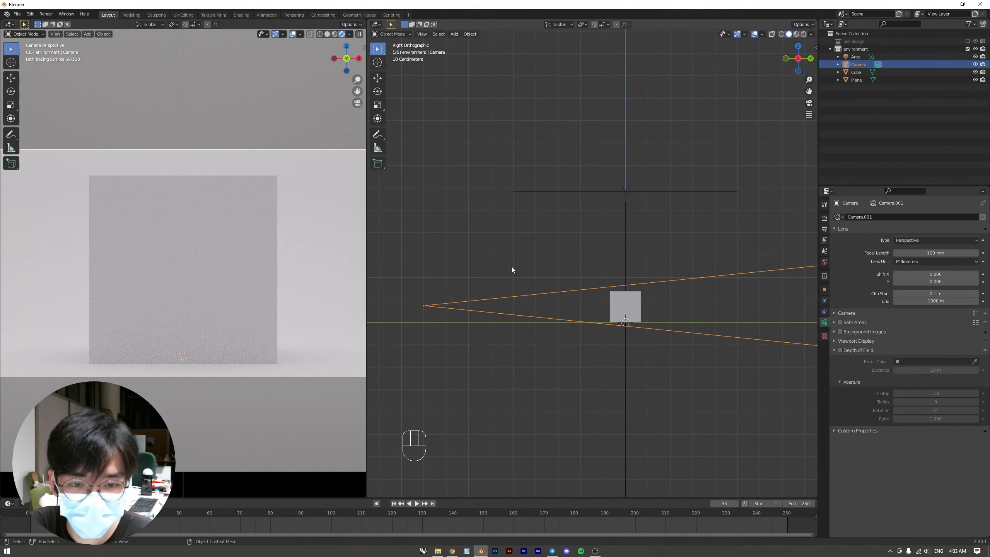
key("r")
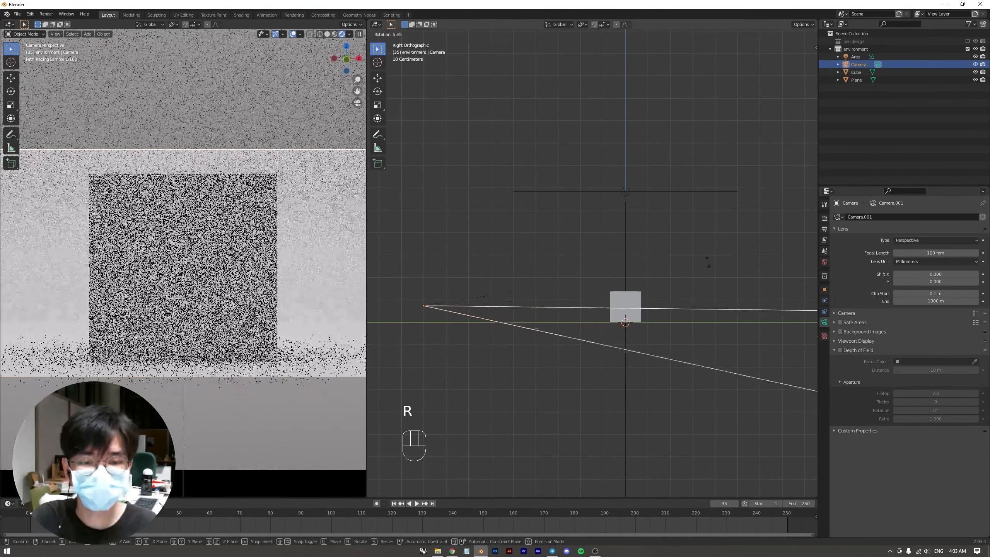
left_click(696, 324)
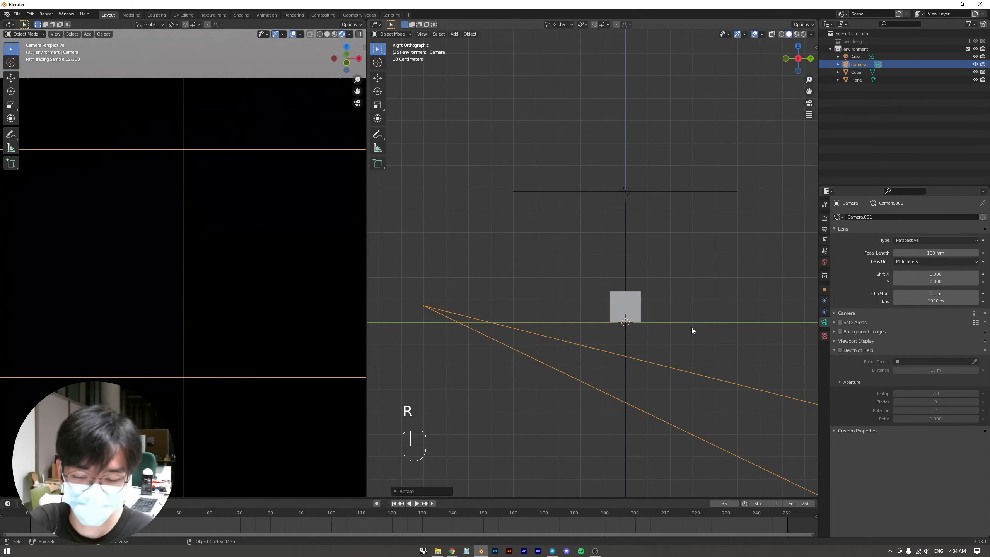
Move the camera up to about 0.31 m high and closer to the cube, framing it from above, and deselect it.
key("g")
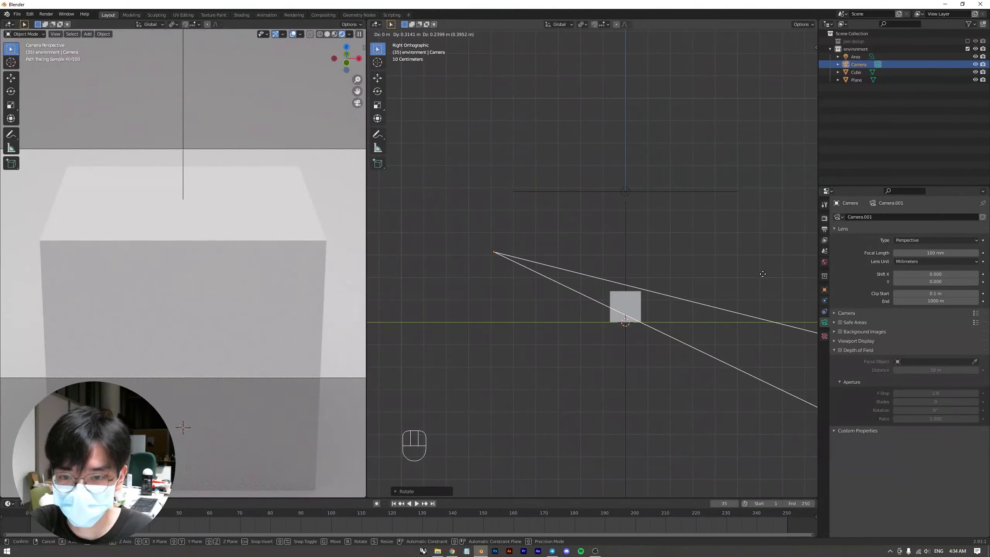
left_click(763, 274)
left_click(708, 256)
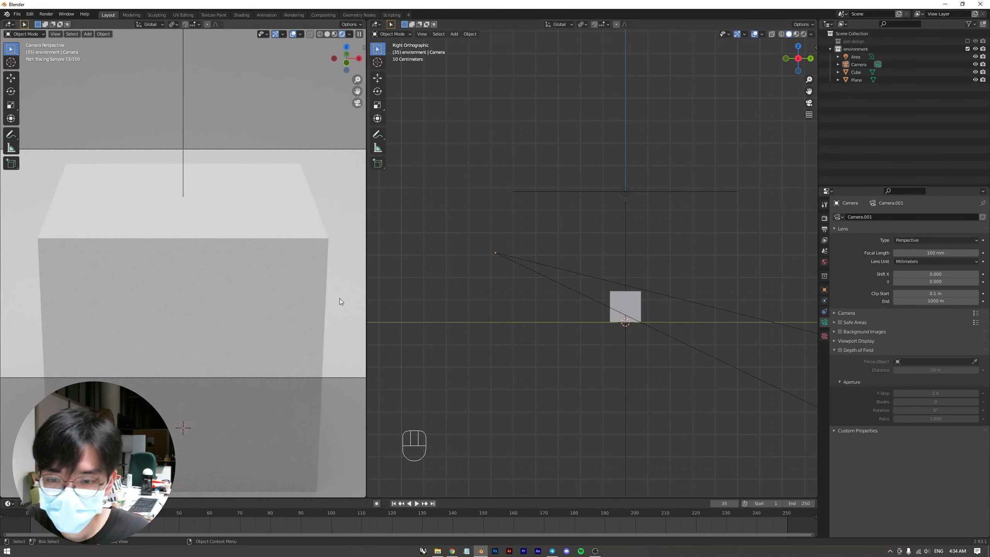
Examine how the cube's vertical edges line up with the frame border in the camera view.
middle_click_drag(336, 297, 200, 285, "shift")
scroll(290, 284, "up", 2)
scroll(200, 284, "up", 1)
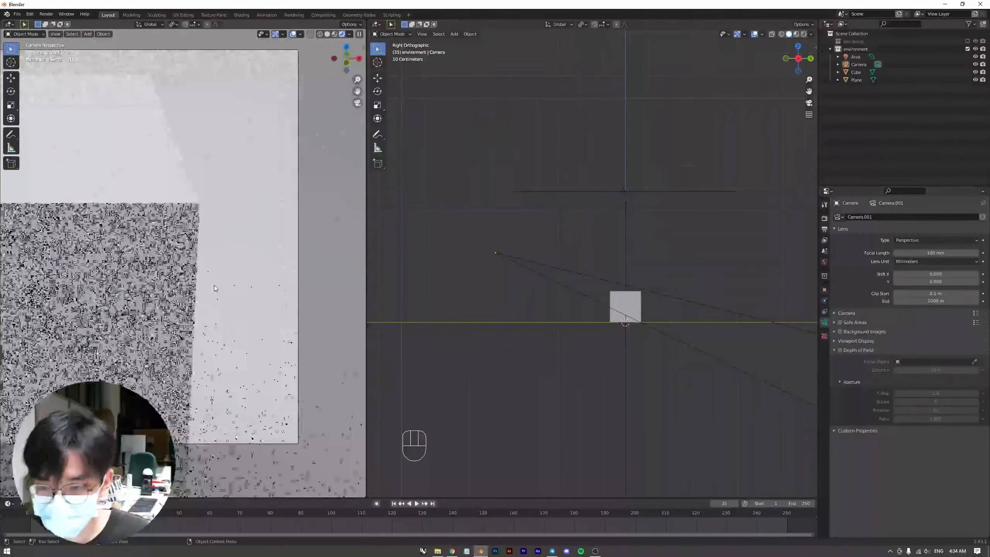
middle_click_drag(200, 355, 197, 358, "shift")
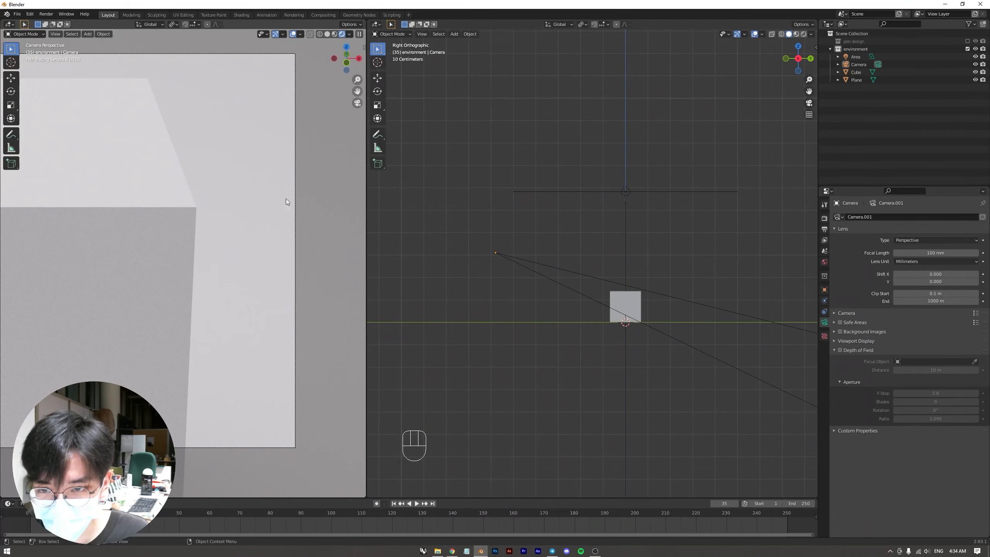
scroll(292, 249, "down", 2)
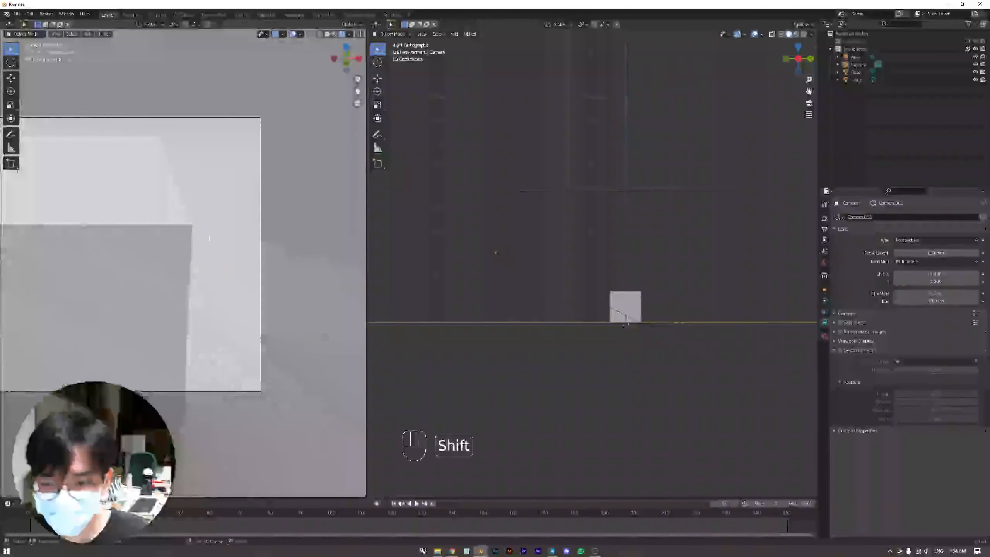
mouse_move(210, 236)
middle_mouse_down("shift")
mouse_move(271, 237)
mouse_move(211, 255)
middle_mouse_up("shift")
scroll(224, 248, "up", 2)
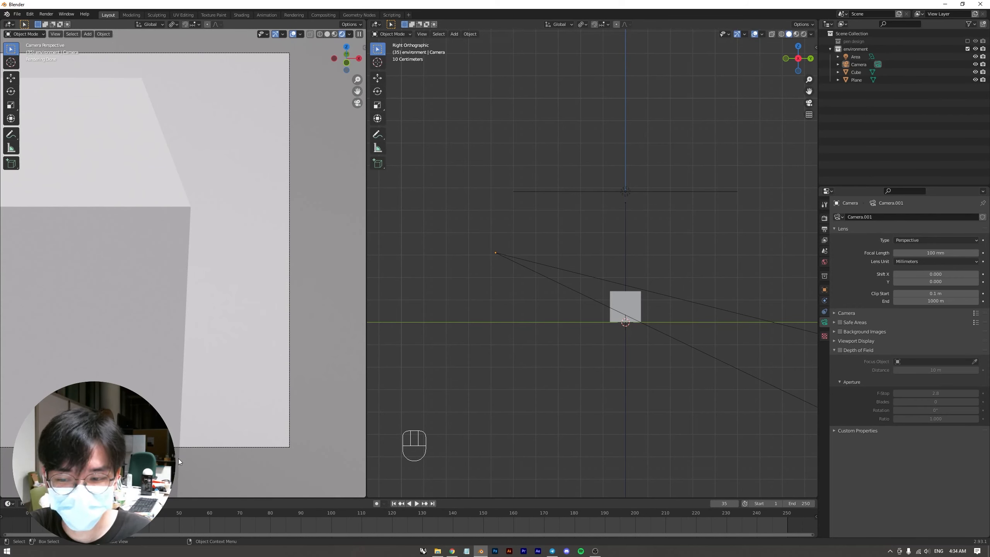
scroll(191, 433, "down", 1)
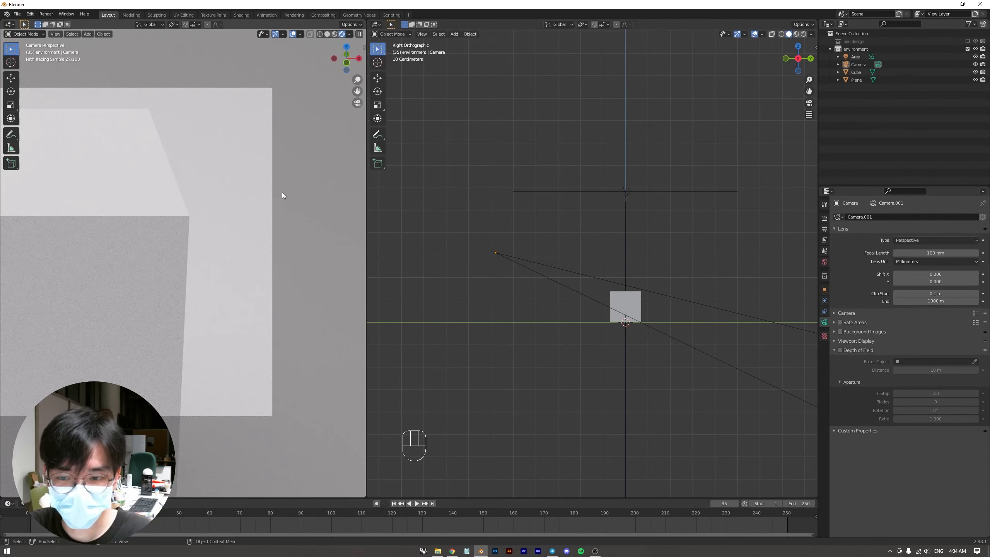
scroll(287, 420, "down", 2)
middle_click_drag(204, 378, 320, 386, "shift")
scroll(320, 385, "down", 2)
middle_click_drag(288, 348, 311, 352, "shift")
scroll(303, 350, "up", 1)
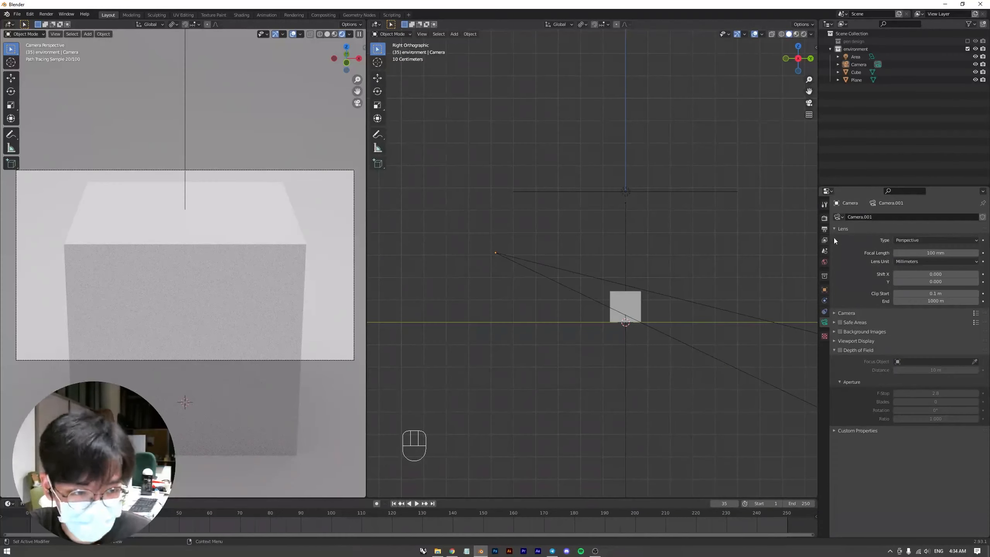
Enable Render Region in the output dimensions so that only the camera frame is rendered.
left_click(827, 228)
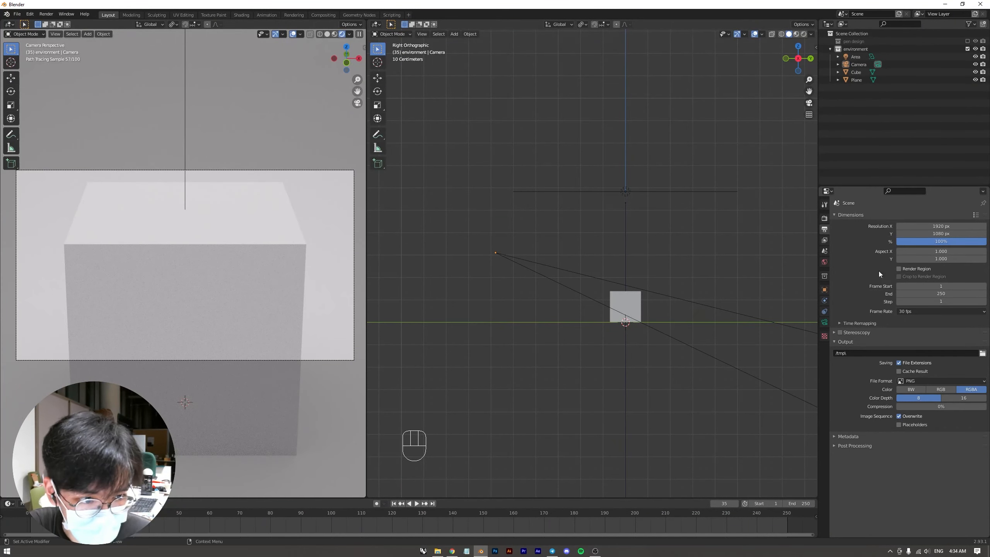
left_click(898, 268)
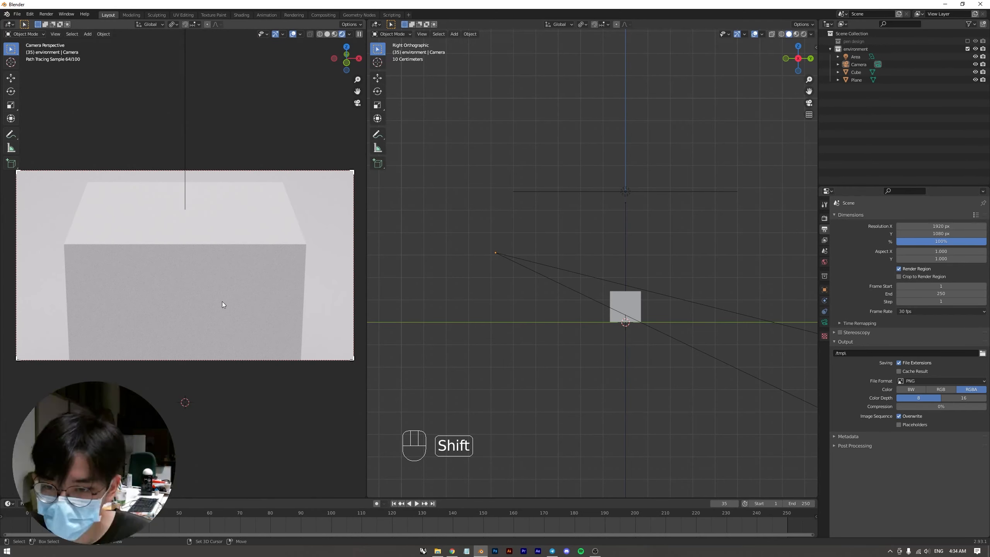
middle_click_drag(331, 299, 327, 299, "shift")
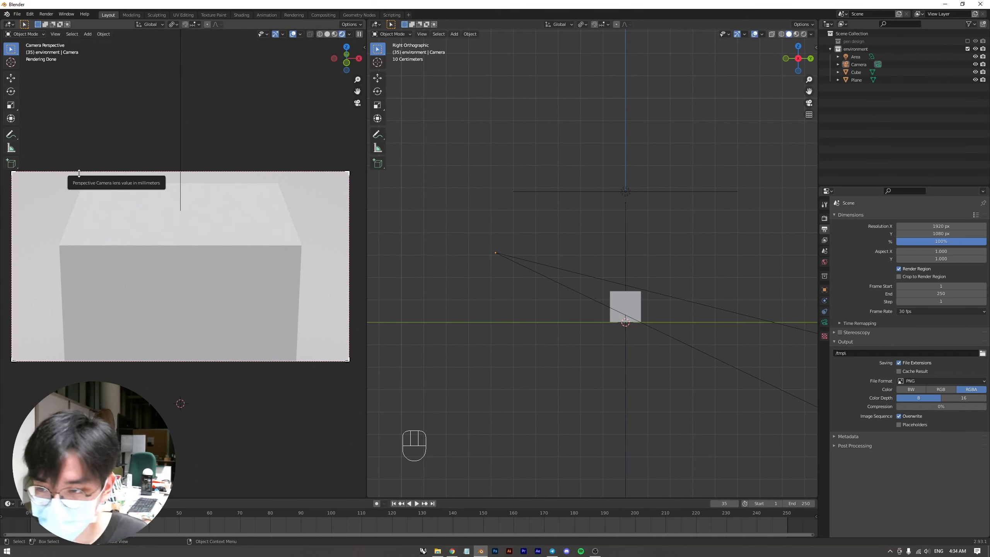
Hide the tool shelf, overlays and gizmos in the rendered camera view.
key("t")
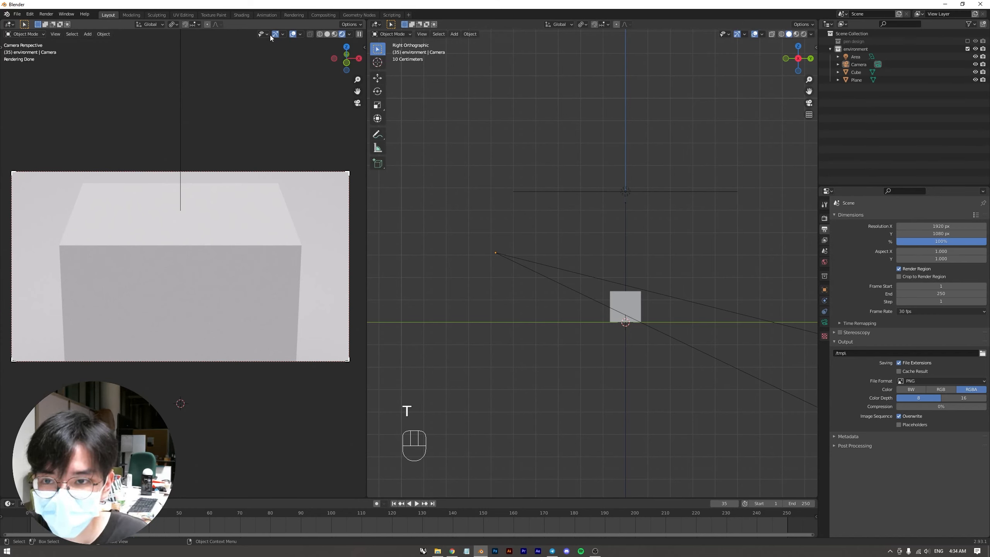
left_click(294, 34)
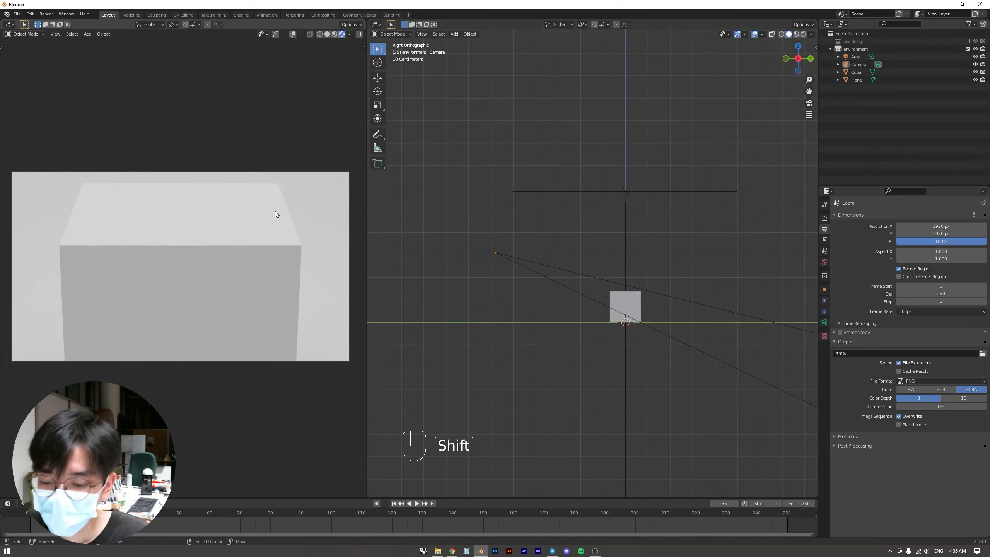
middle_click_drag(276, 213, 269, 206, "shift")
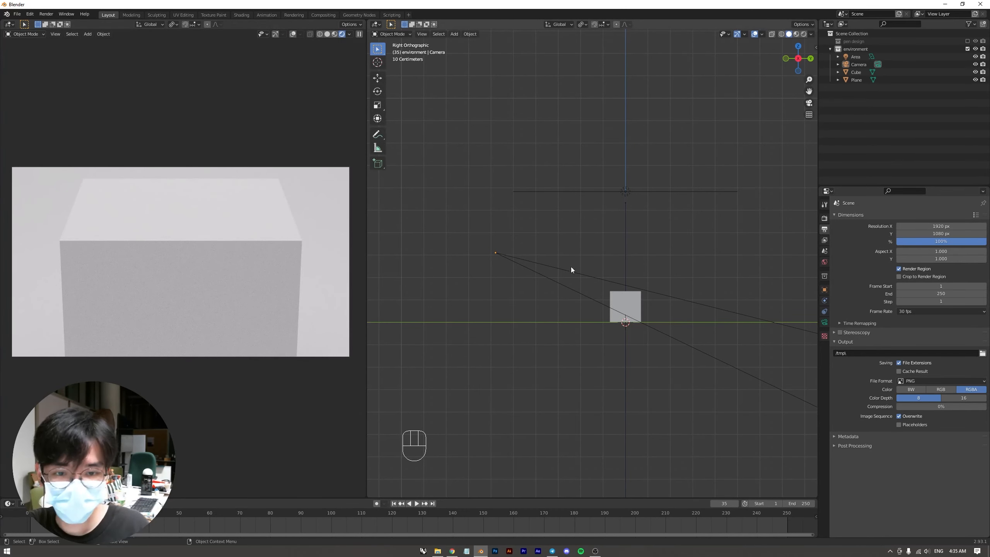
Select the camera and set its X rotation to 90° so it points straight ahead.
left_click(586, 275)
left_click(436, 230)
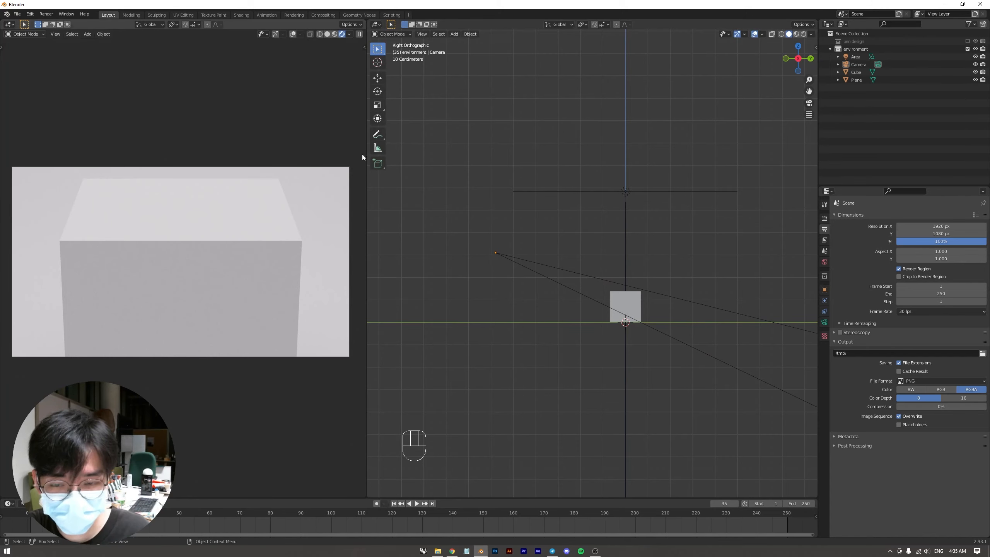
left_click(654, 292)
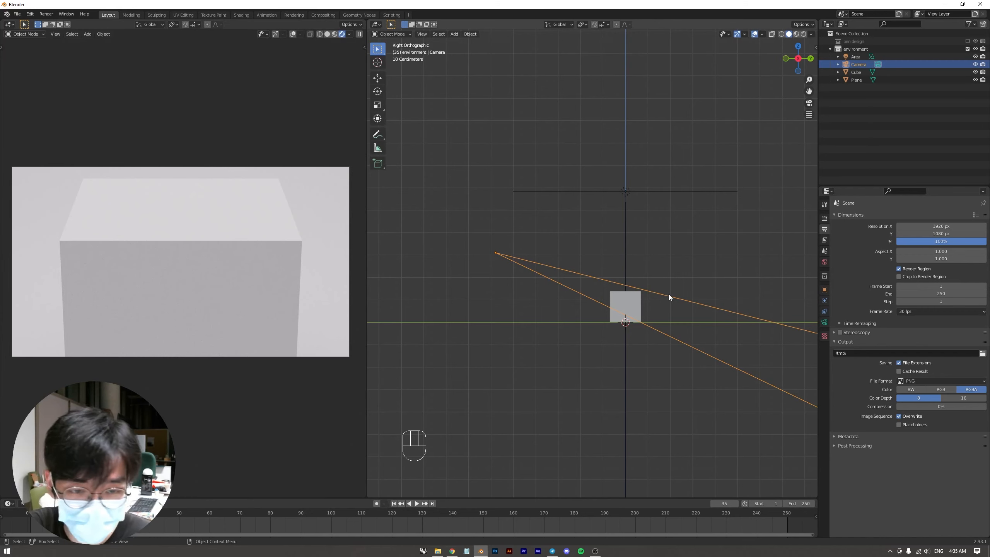
key("n")
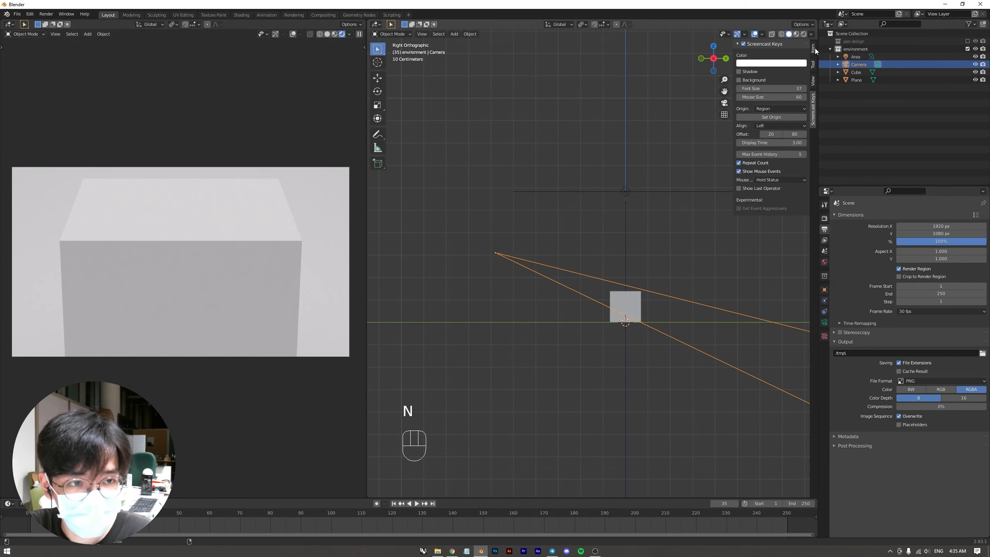
left_click(813, 49)
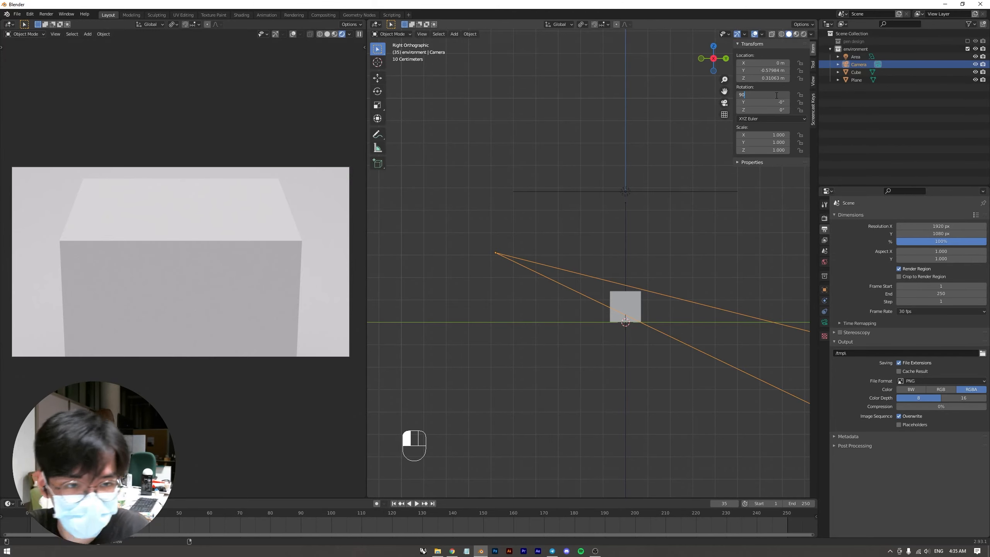
key("Return")
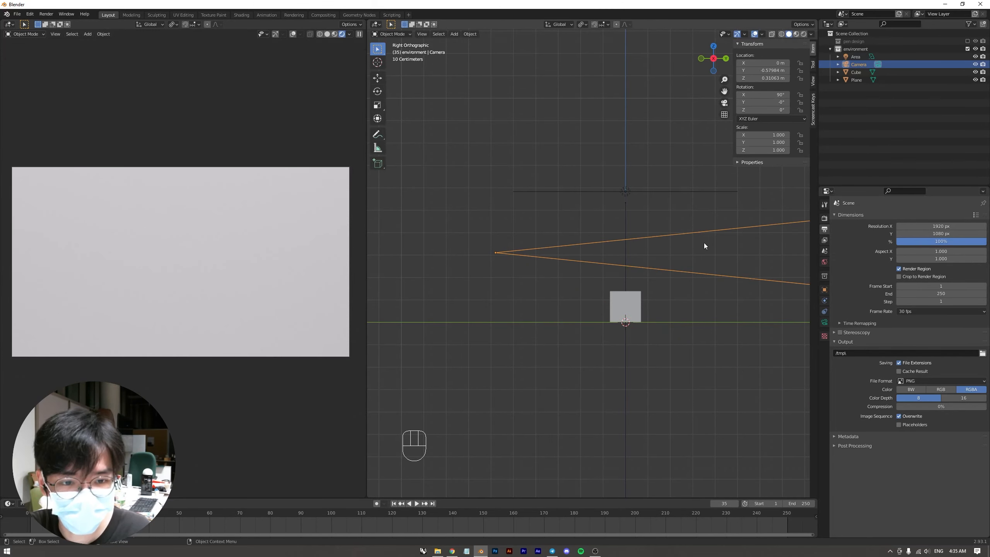
Move the camera closer to the cube and down to about 0.26 m high, and open its lens settings.
key("g")
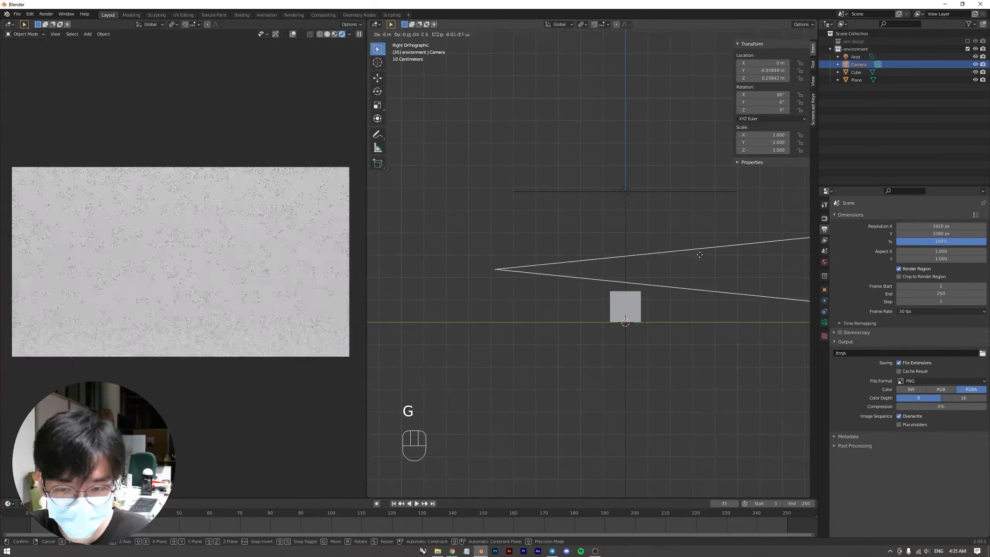
left_click(714, 250)
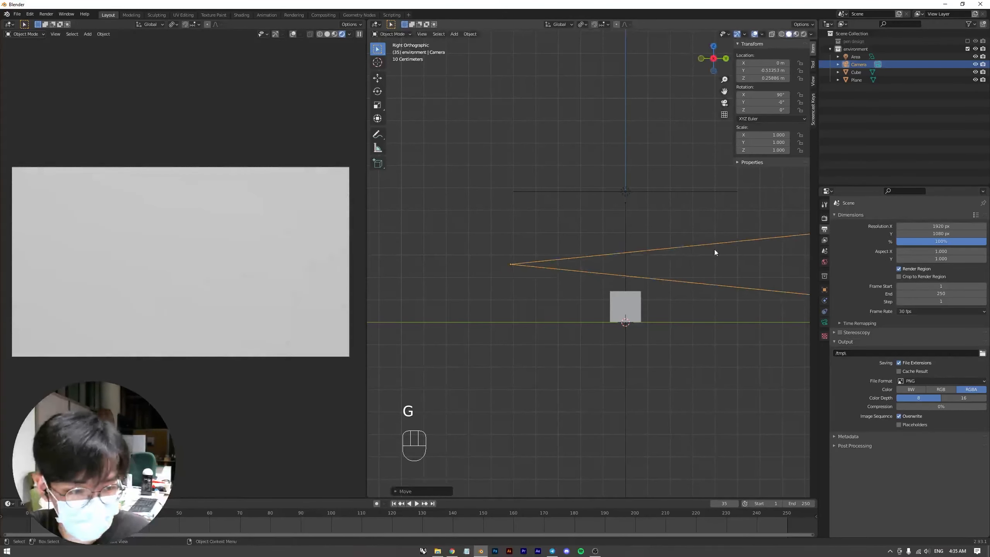
left_click(825, 322)
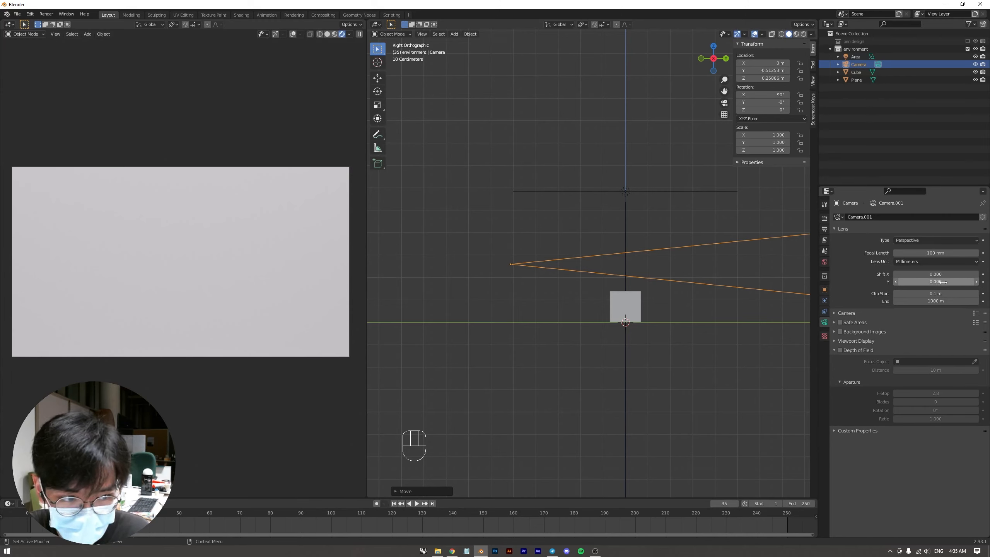
Try shifting the camera lens vertically to -0.420.
left_click_drag(919, 285, 857, 285)
key("Escape")
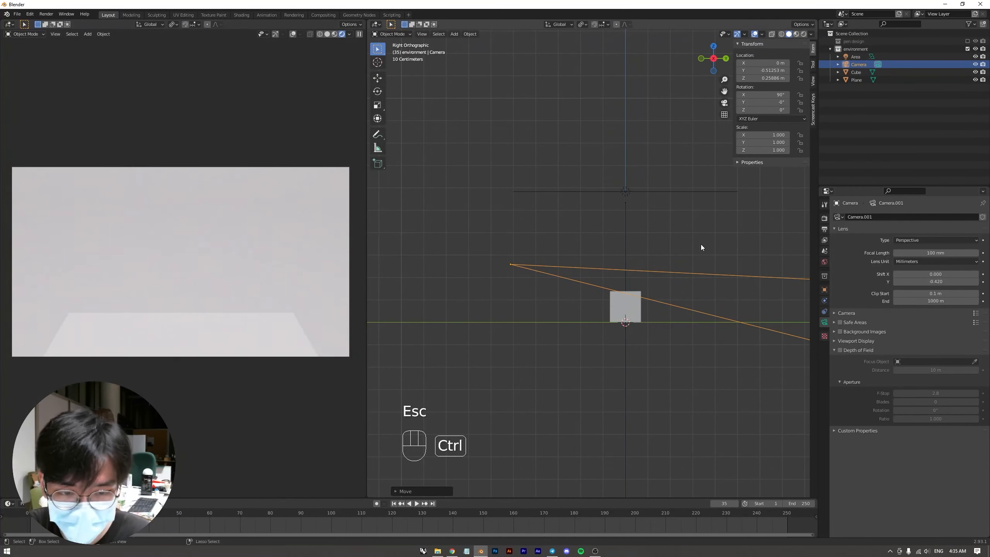
key("ctrl+z")
Reposition the camera to about 0.23 m high in the side view and set its vertical lens shift to -0.600.
key("g")
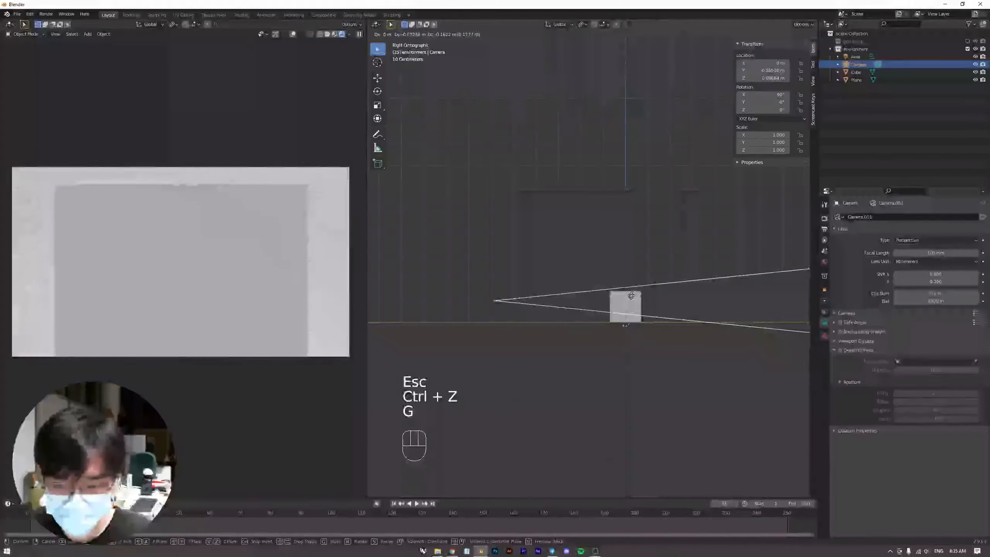
left_click(631, 298)
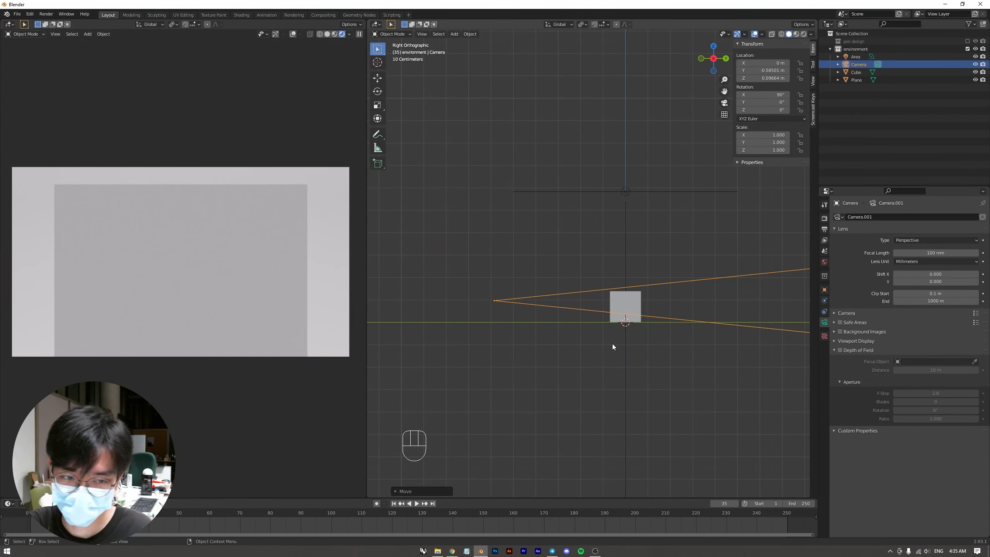
key("g")
left_click(630, 314)
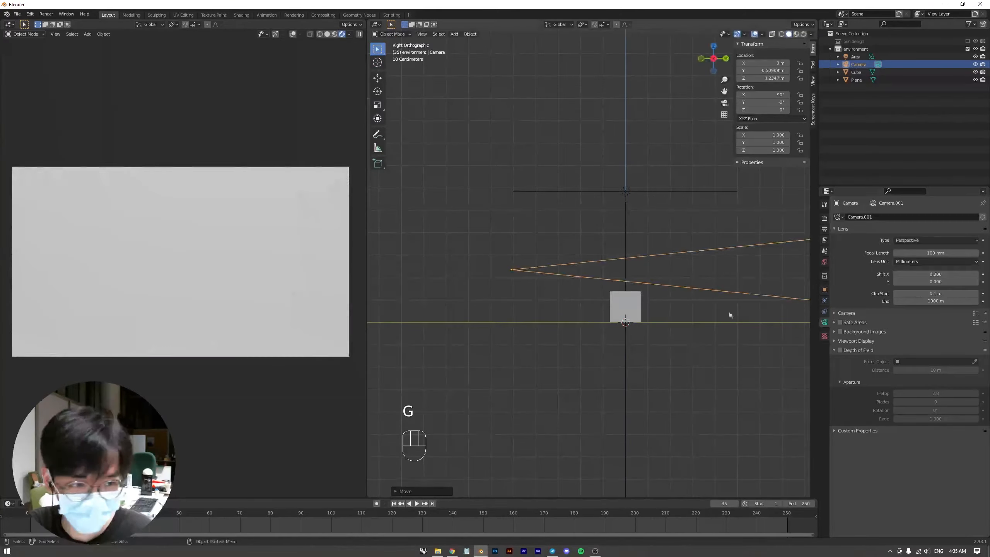
left_click_drag(934, 281, 889, 281)
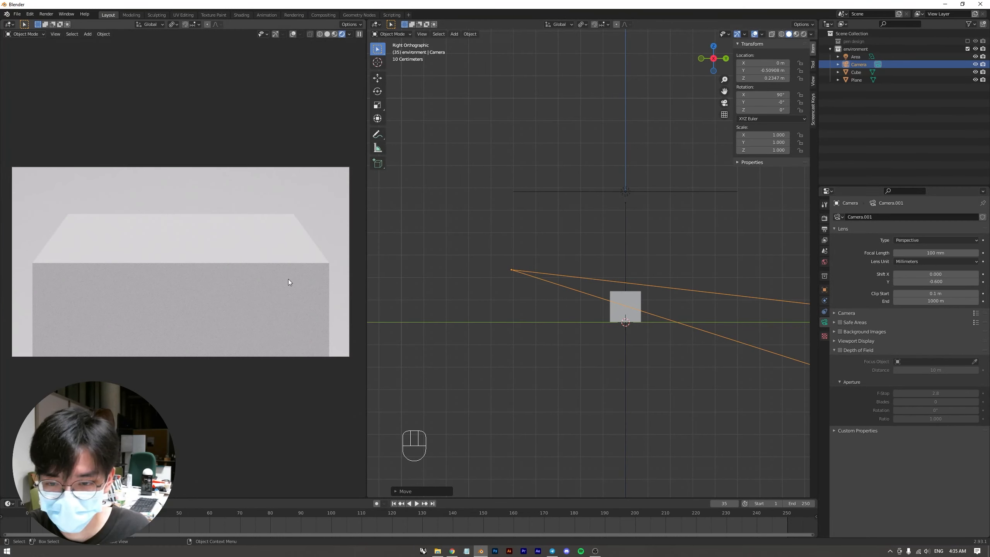
Examine the cube's vertical edges up close in the rendered camera view to check whether they stay parallel.
scroll(289, 279, "up", 1)
middle_click_drag(289, 278, 167, 254, "shift")
scroll(167, 254, "up", 2)
middle_click_drag(263, 267, 223, 277, "shift")
scroll(212, 256, "up", 1)
scroll(233, 286, "up", 1)
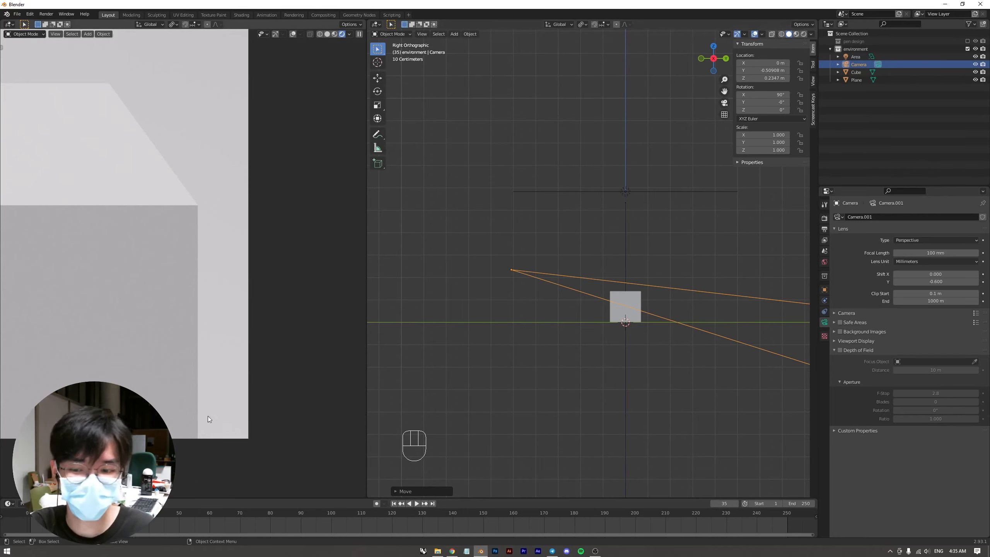
scroll(251, 297, "down", 2)
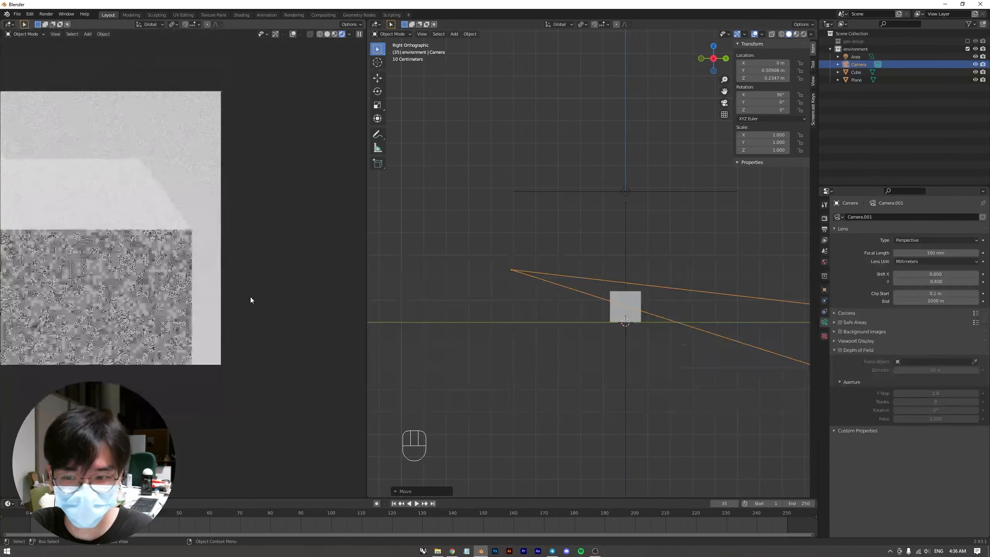
middle_click_drag(134, 250, 265, 246, "shift")
scroll(234, 259, "down", 1)
scroll(281, 261, "down", 1)
scroll(273, 246, "up", 1)
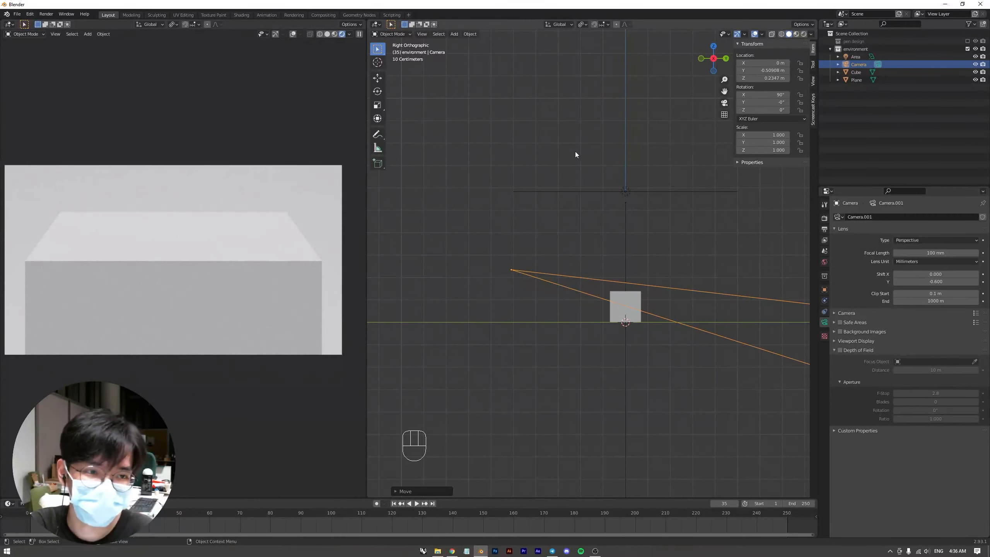
Delete the test cube and enable the pen design collection.
left_click(575, 152)
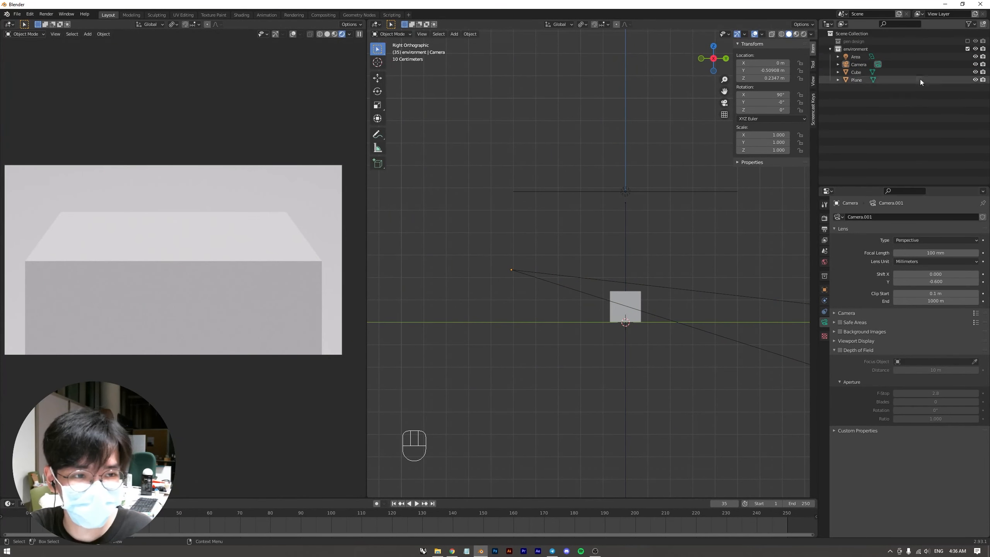
left_click(864, 73)
key("Delete")
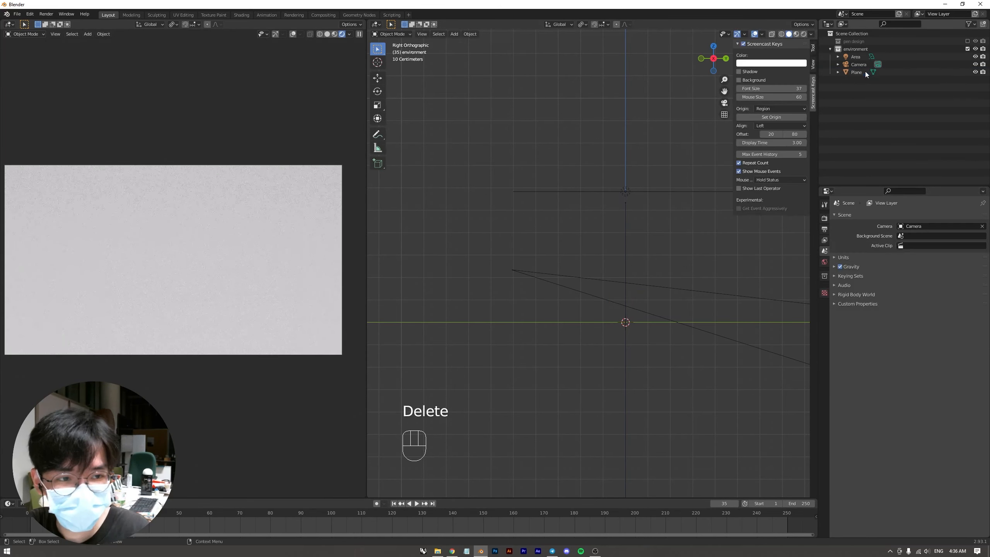
left_click(967, 41)
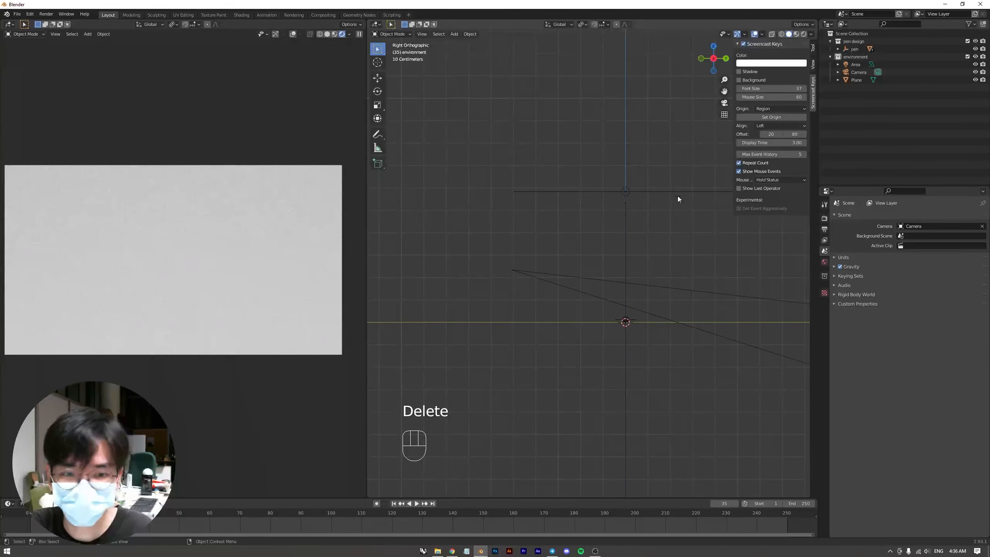
Select the camera and reset its vertical lens shift to 0.
left_click(716, 293)
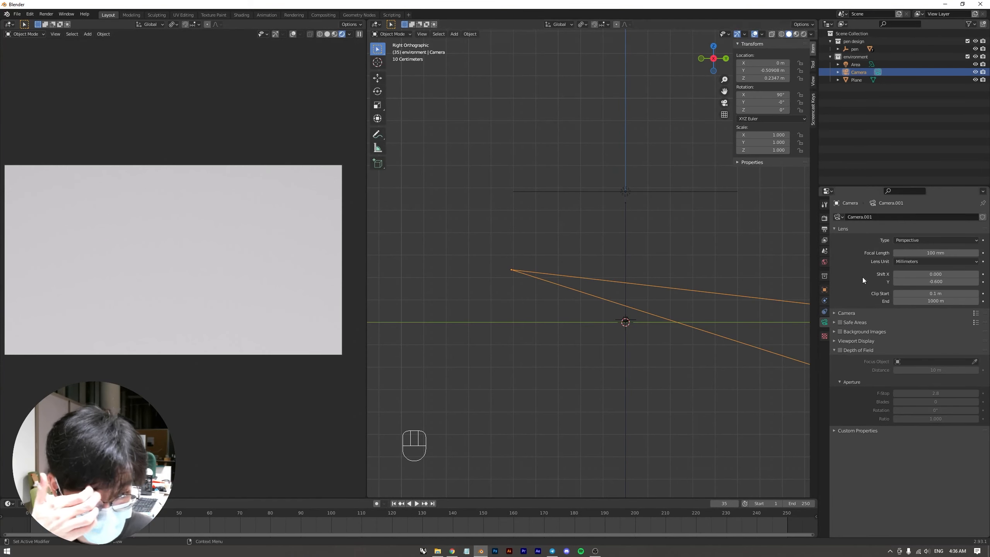
double_click(930, 282)
type("0")
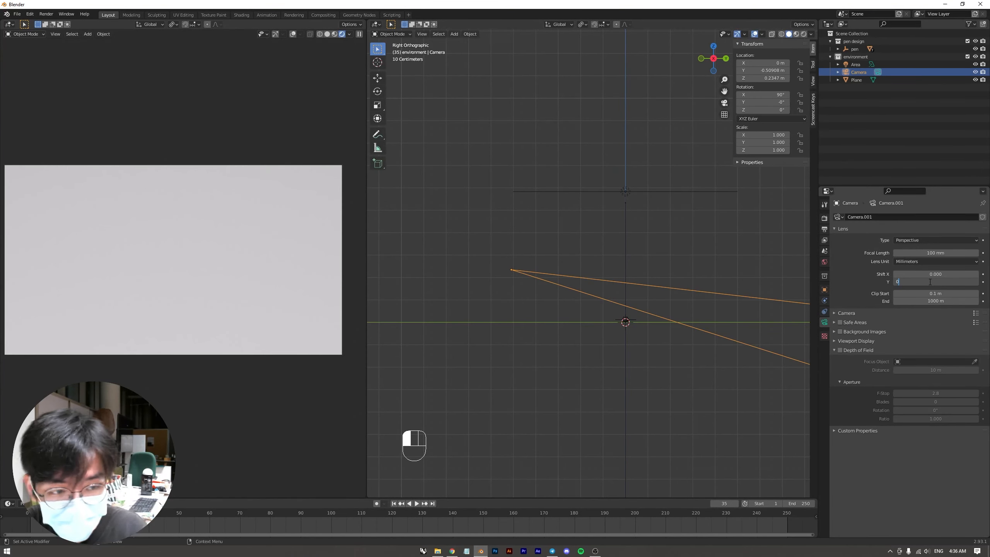
key("Return")
Move and tilt the camera to frame the whole pen from about 0.31 m high, with an X rotation of about 45°.
key("g")
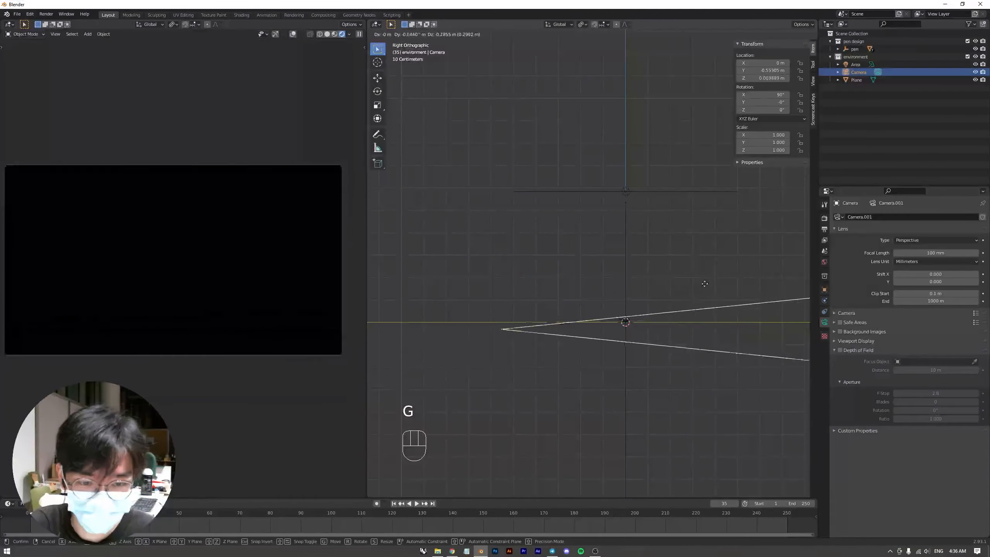
left_click(715, 248)
key("r")
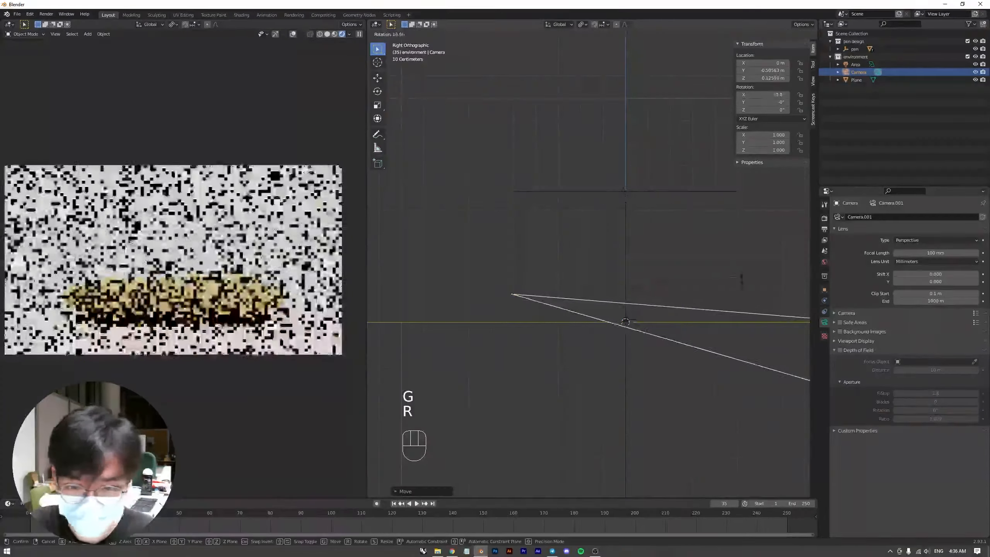
left_click(704, 347)
key("g")
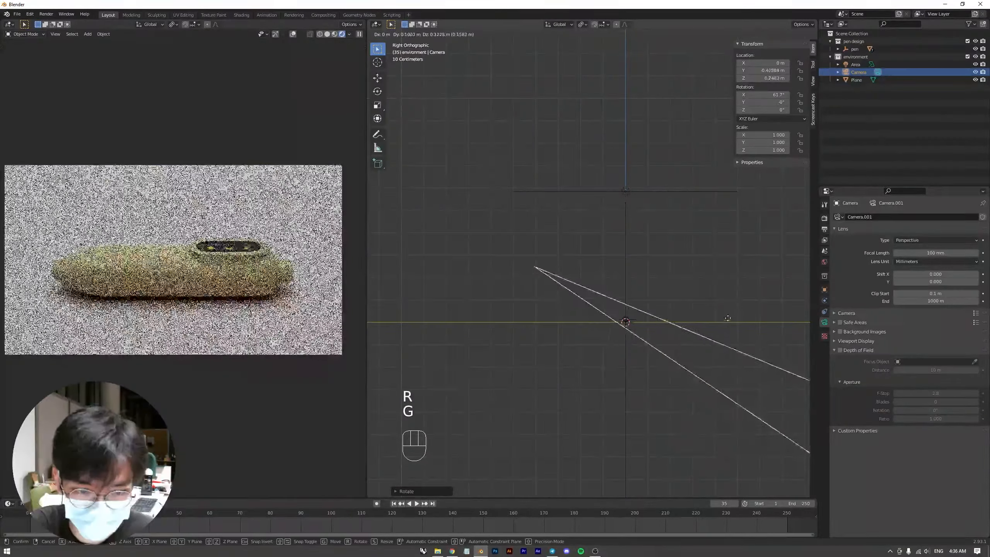
left_click(728, 318)
key("r")
left_click(690, 363)
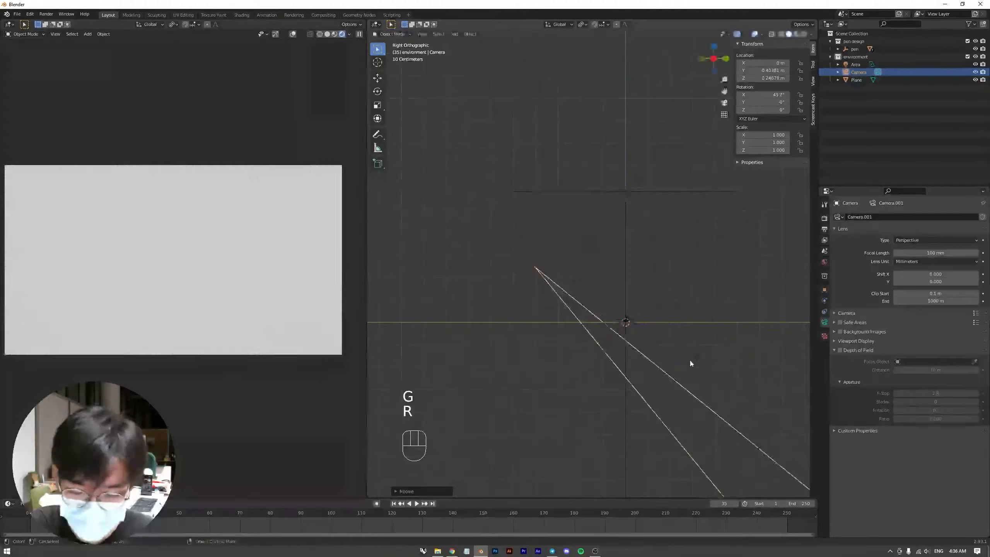
key("g")
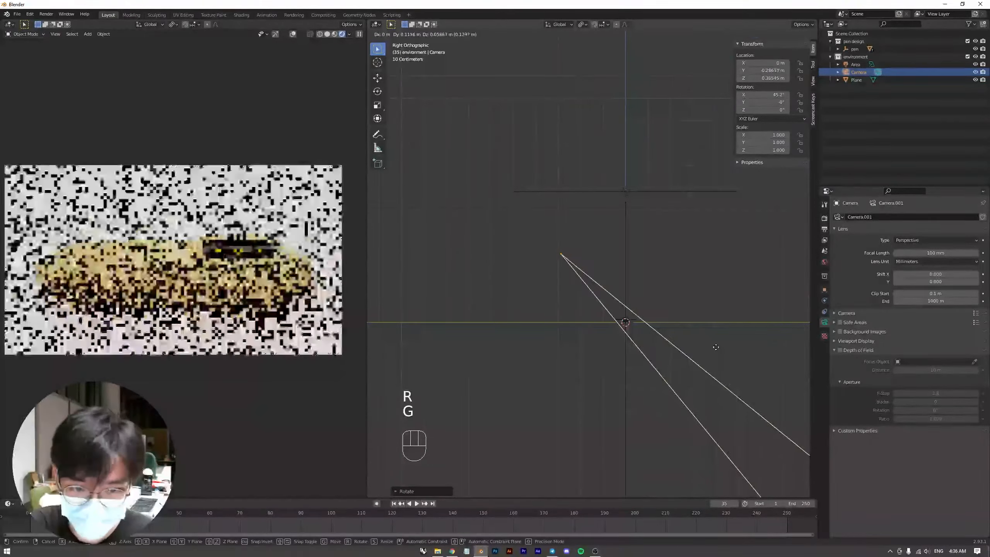
left_click(715, 346)
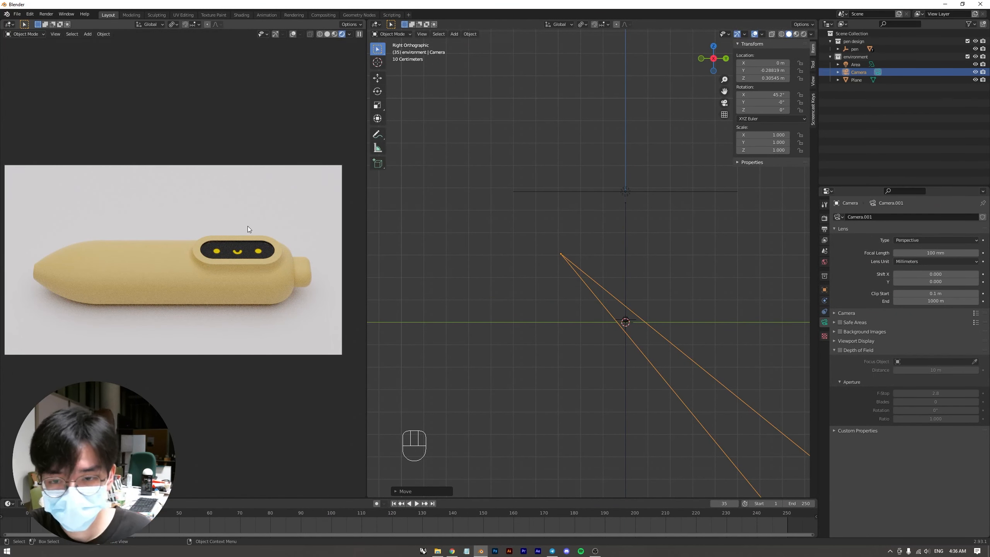
Lock the camera to the view in the rendered viewport, and hide the sidebar again.
key("n")
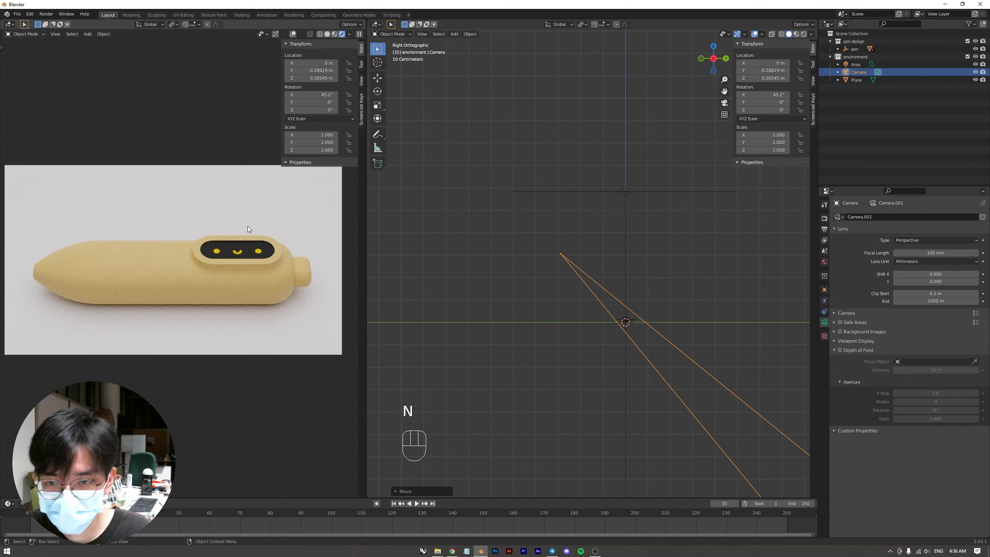
left_click(362, 82)
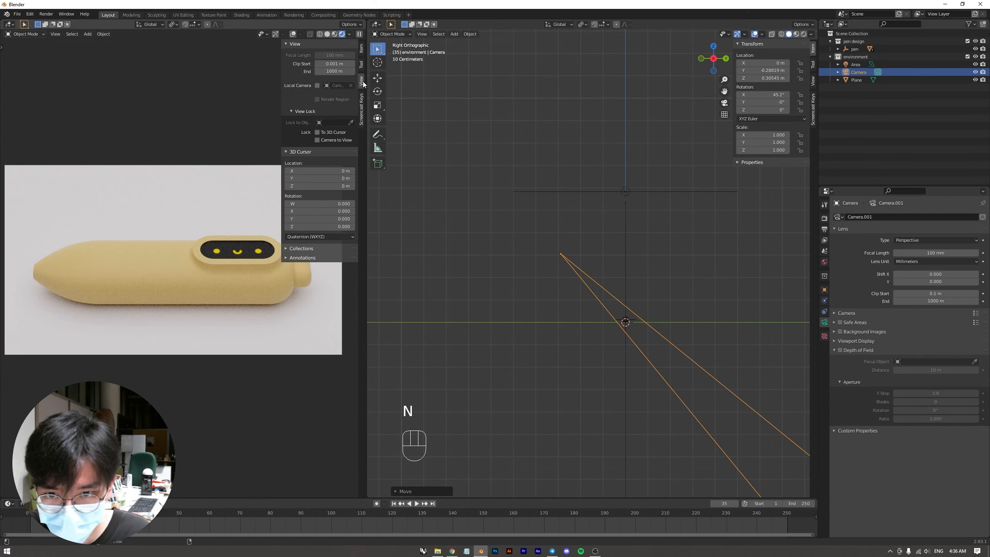
left_click(317, 141)
key("n")
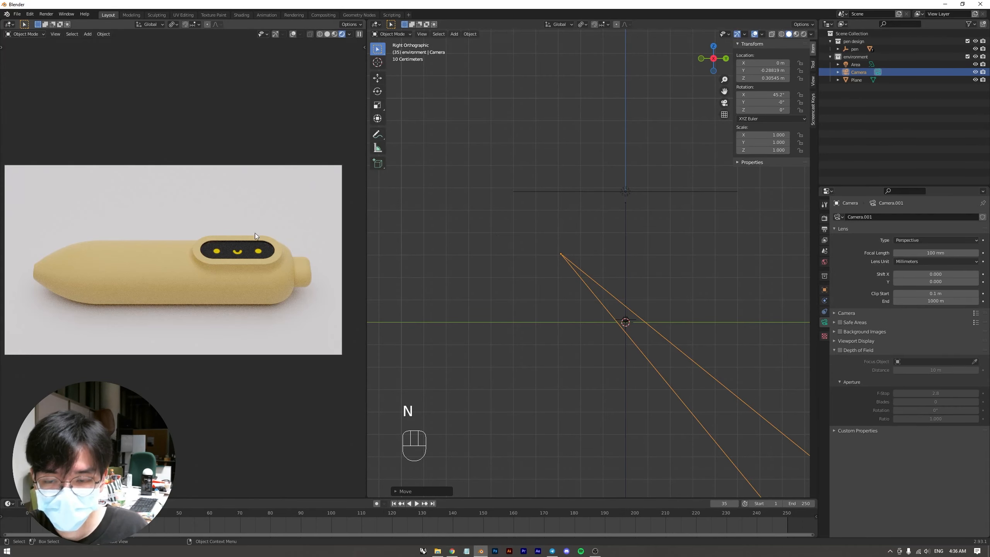
Orbit and bring the camera closer for an angled close-up of the pen's face and end cap, about 41° X and 32° Z rotation.
middle_click_drag(244, 236, 168, 214)
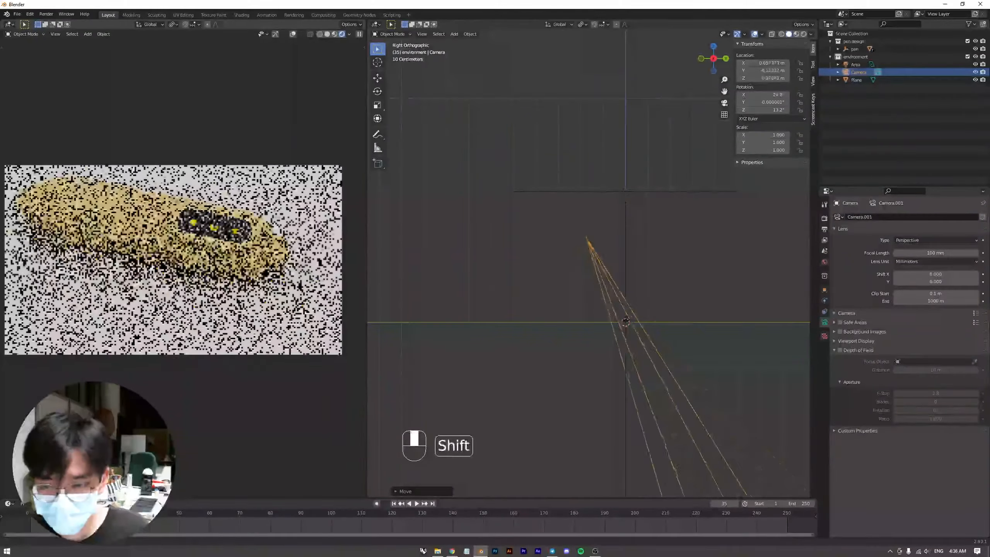
scroll(634, 291, "up", 3)
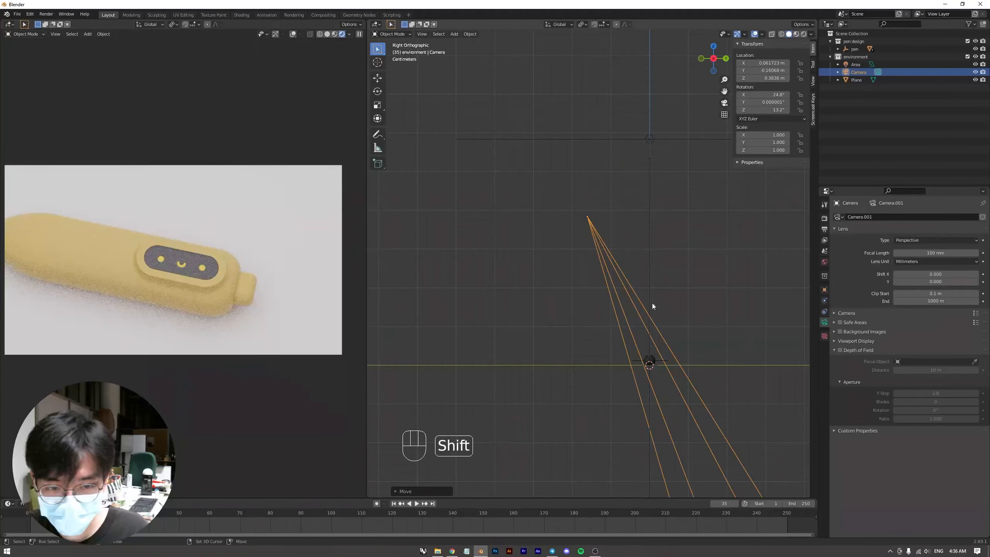
middle_click_drag(651, 303, 588, 270, "shift")
scroll(538, 276, "up", 3)
scroll(200, 269, "up", 1)
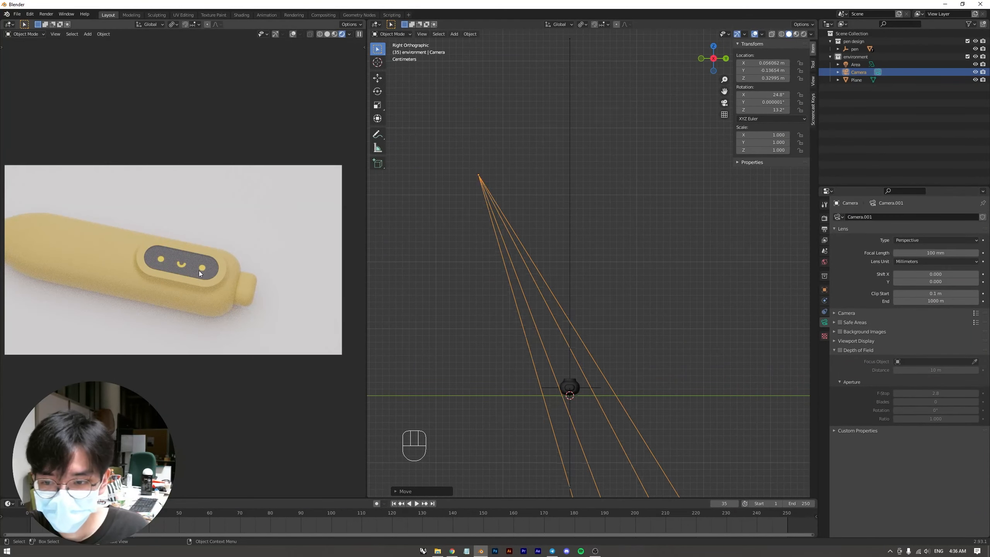
middle_click_drag(201, 272, 203, 243, "shift")
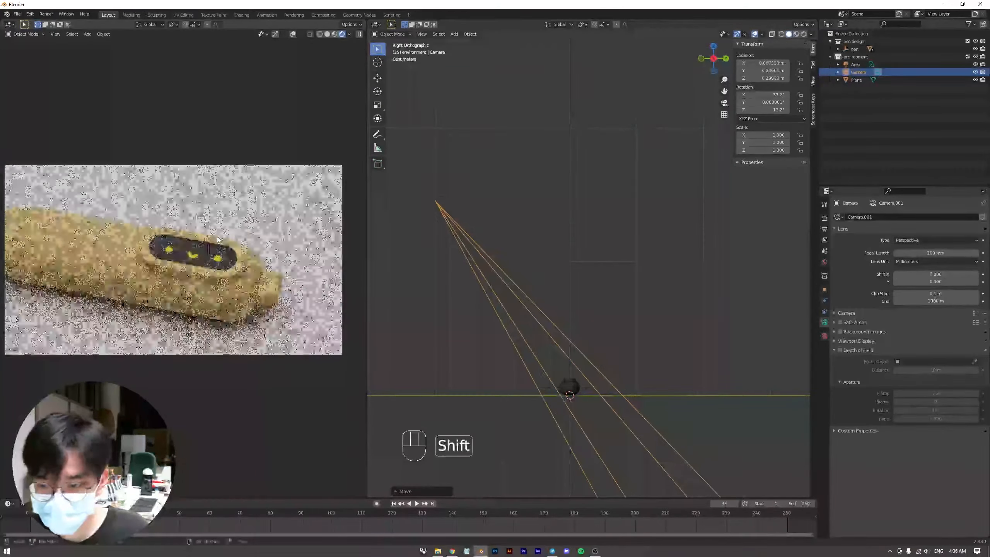
scroll(217, 237, "up", 1)
scroll(216, 237, "up", 1)
scroll(195, 235, "down", 1)
middle_click_drag(203, 243, 154, 214)
middle_click_drag(199, 247, 174, 257, "shift")
left_click(465, 172)
In top view, move the area light behind the pen towards the backdrop's back corner, at about X 0.68 m, Y 0.47 m.
scroll(501, 286, "down", 3)
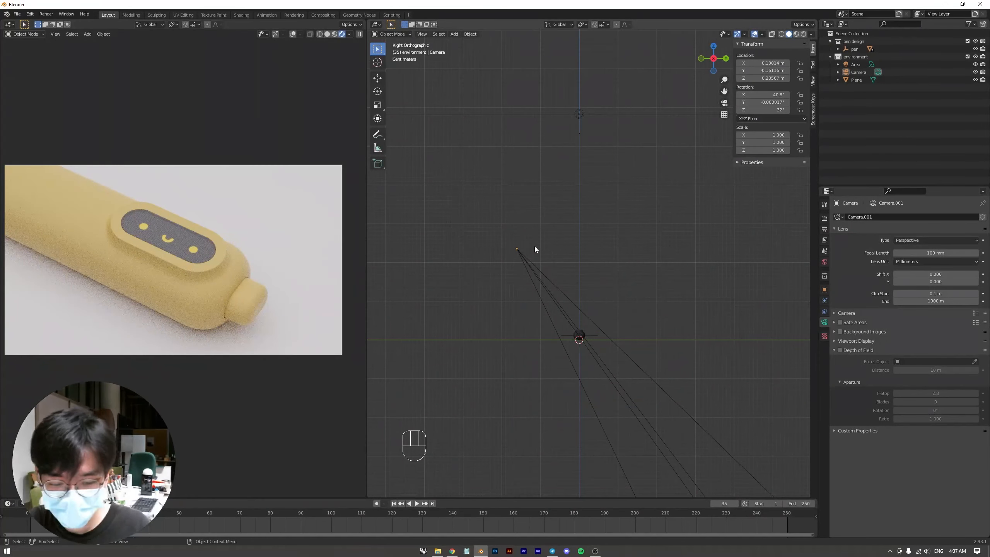
key("KP_7")
scroll(517, 276, "down", 2)
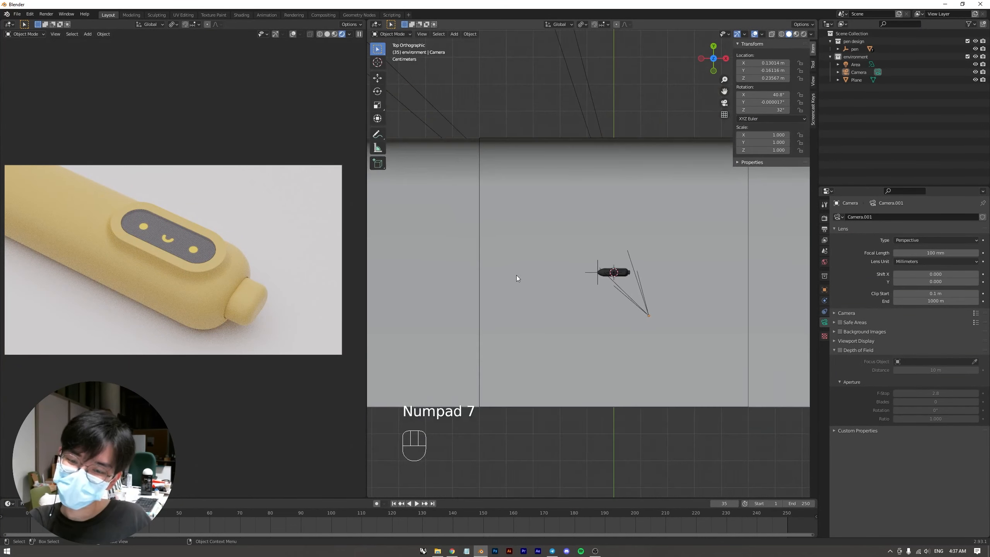
left_click(481, 291)
scroll(511, 363, "down", 3)
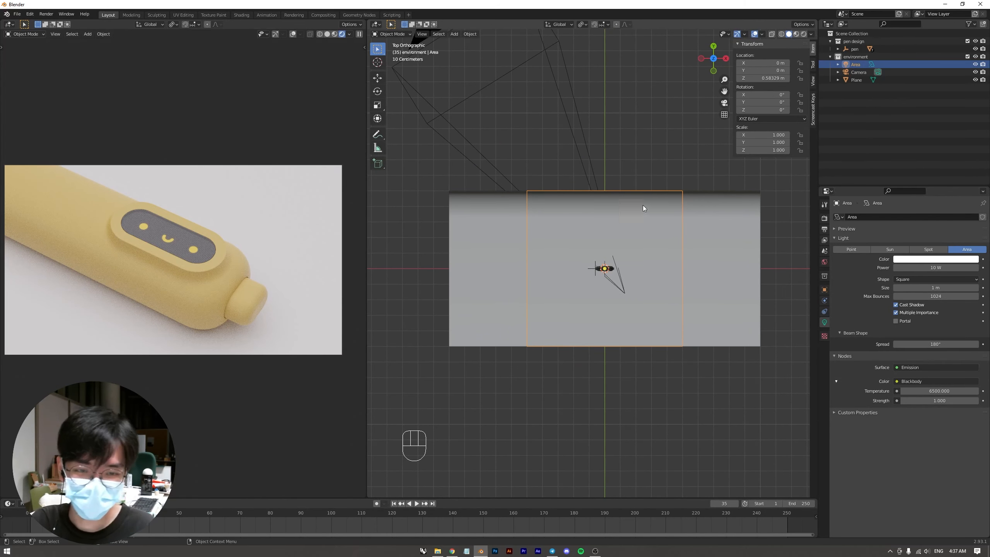
left_click(655, 162)
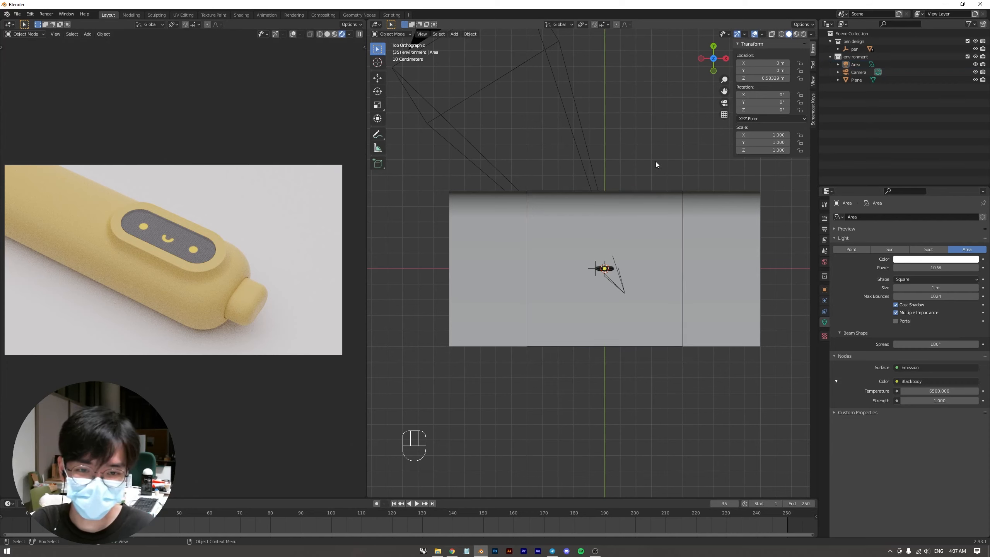
left_click(528, 229)
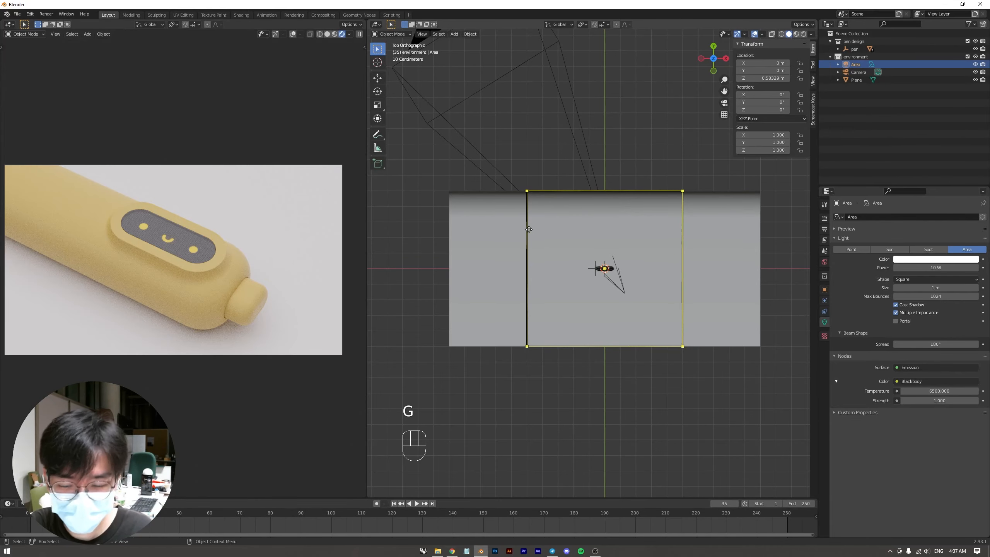
key("g")
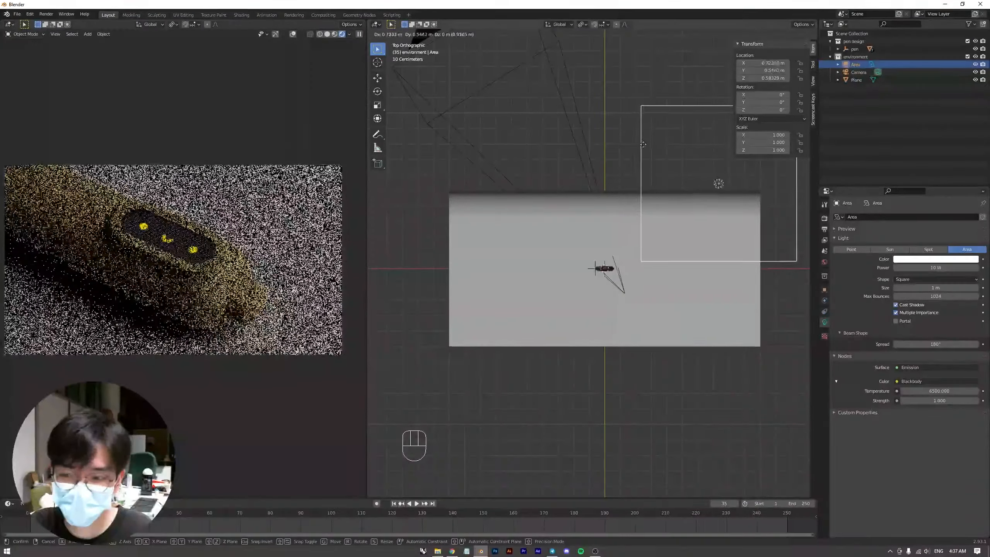
left_click(636, 154)
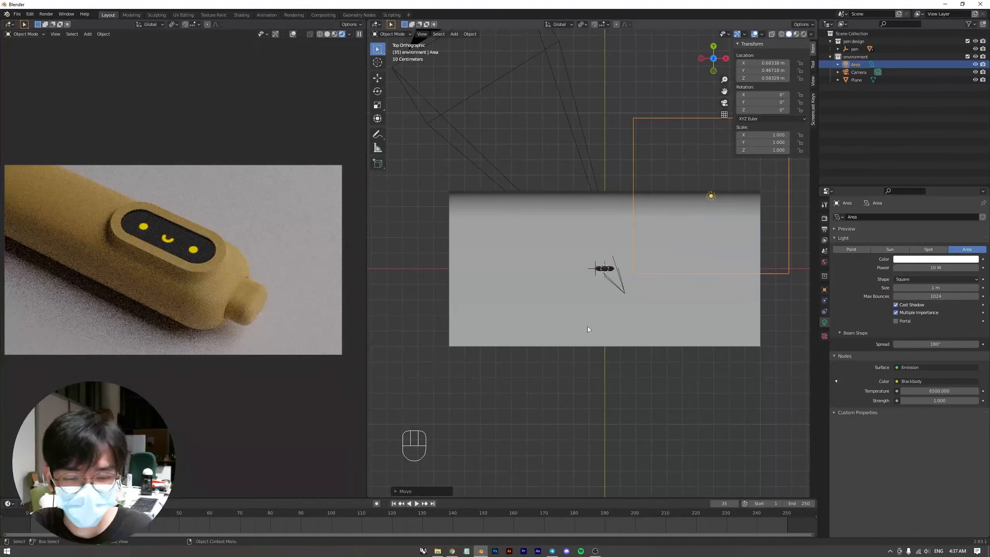
Try scaling the area light up to about 1.67 and down to about 0.05 to compare shadow softness, undoing each scale change.
middle_click_drag(584, 337, 509, 375, "shift")
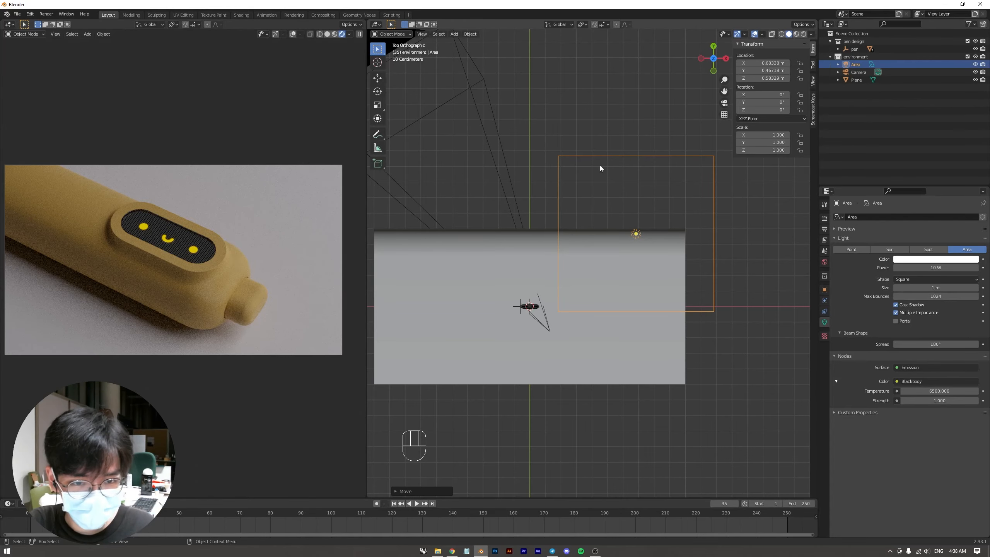
key("s")
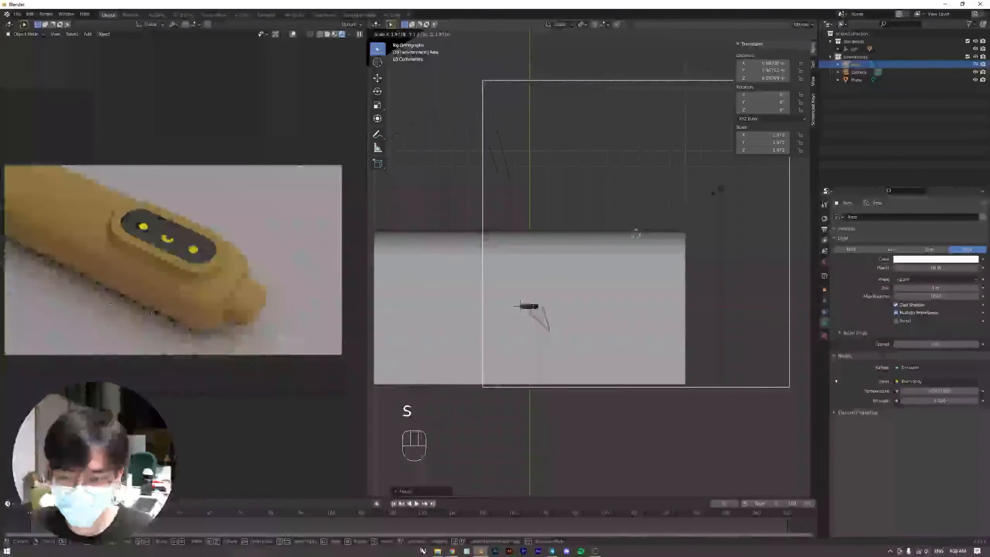
left_click(705, 200)
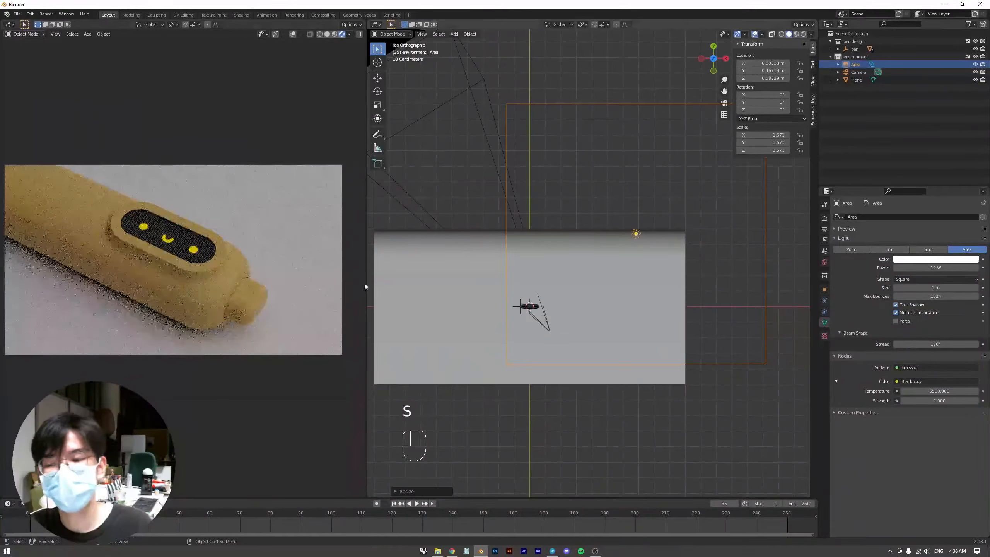
key("ctrl+z")
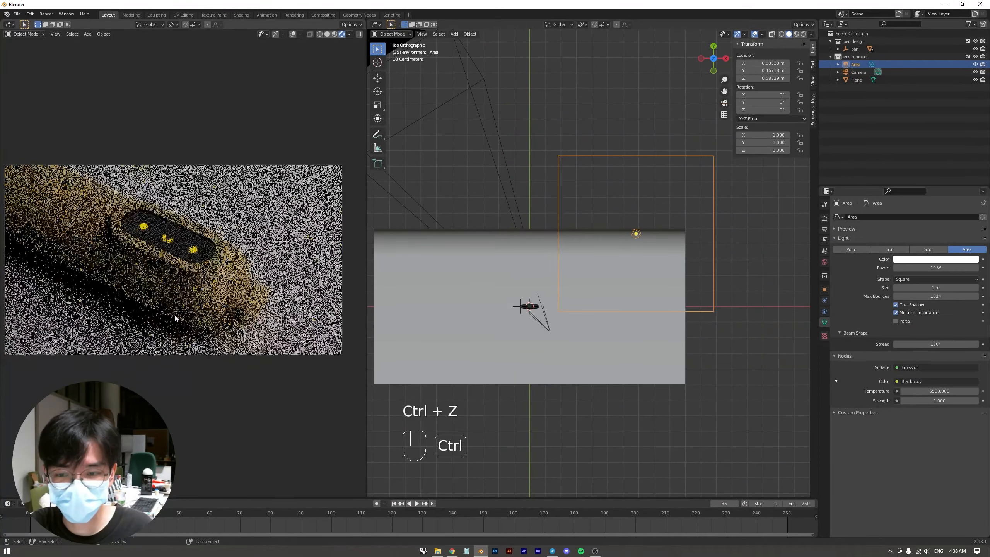
key("s")
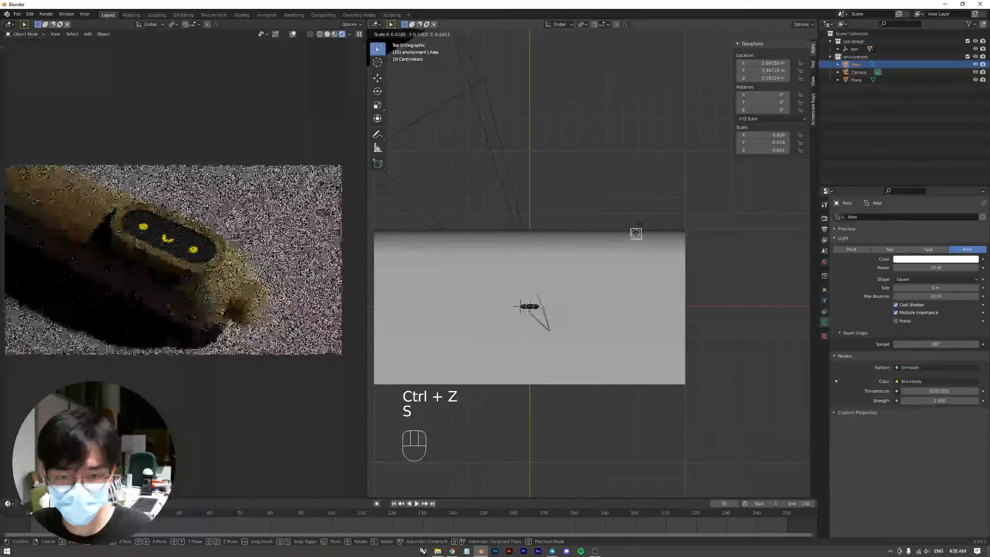
left_click(640, 227)
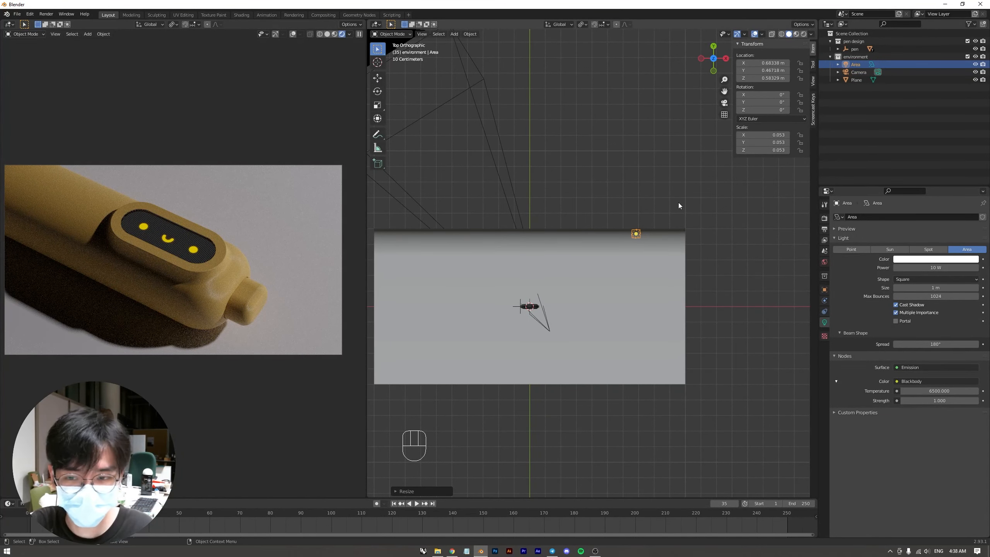
key("ctrl+z")
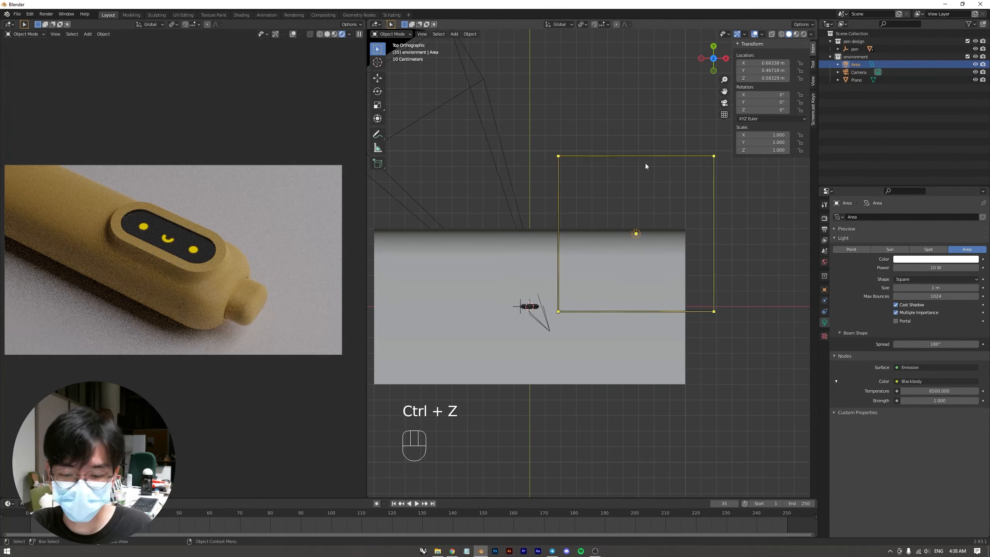
Move the area light slightly towards the pen, at about X 0.63 m, Y 0.43 m, and set its power to 40 W.
key("g")
left_click(637, 171)
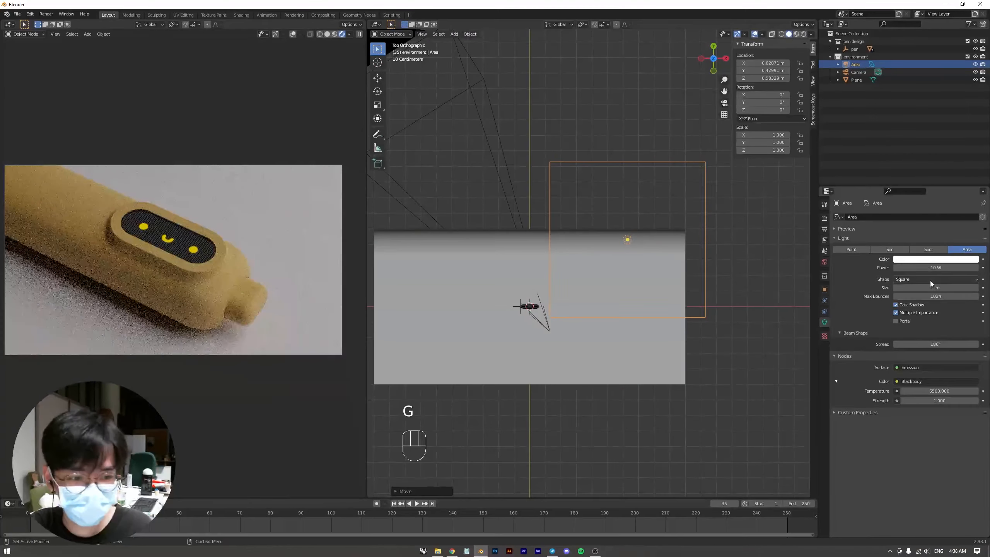
left_click(934, 268)
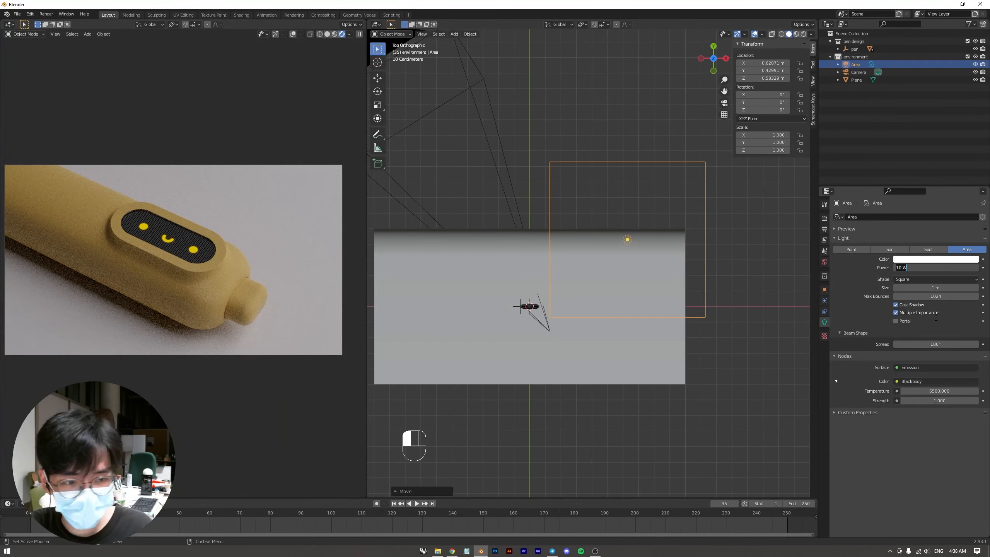
type("40")
key("Return")
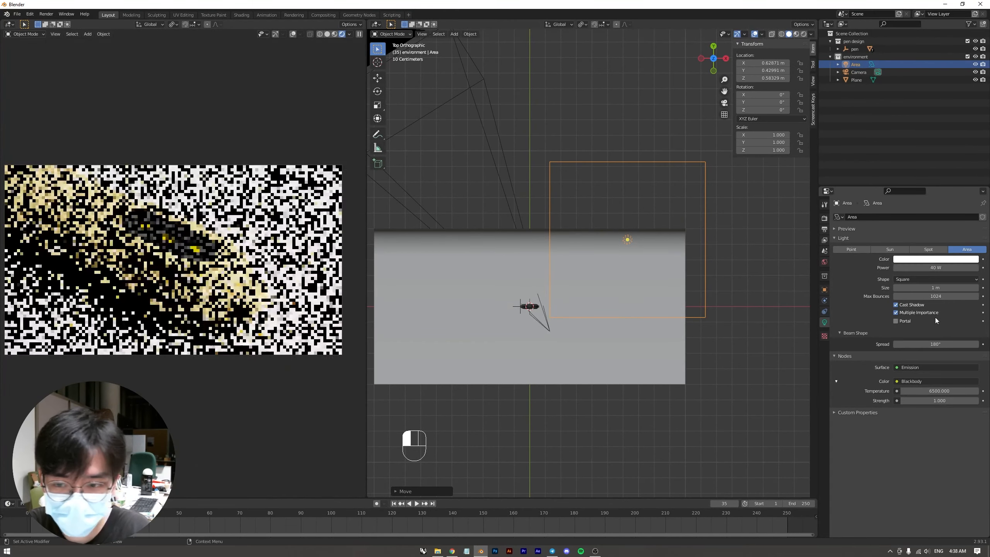
Set the area light's power to 20 W and keep its Portal option disabled.
left_click(935, 318)
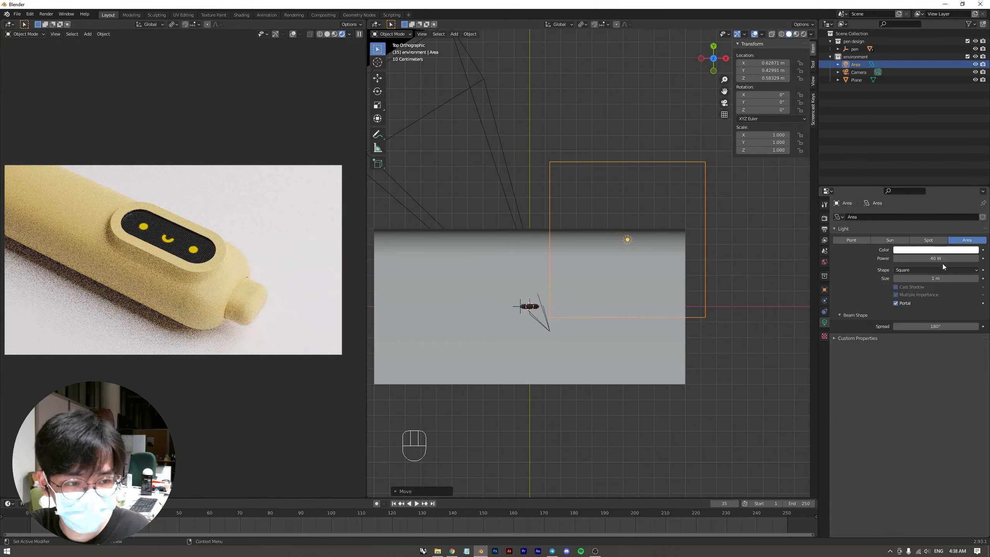
key("ctrl+z")
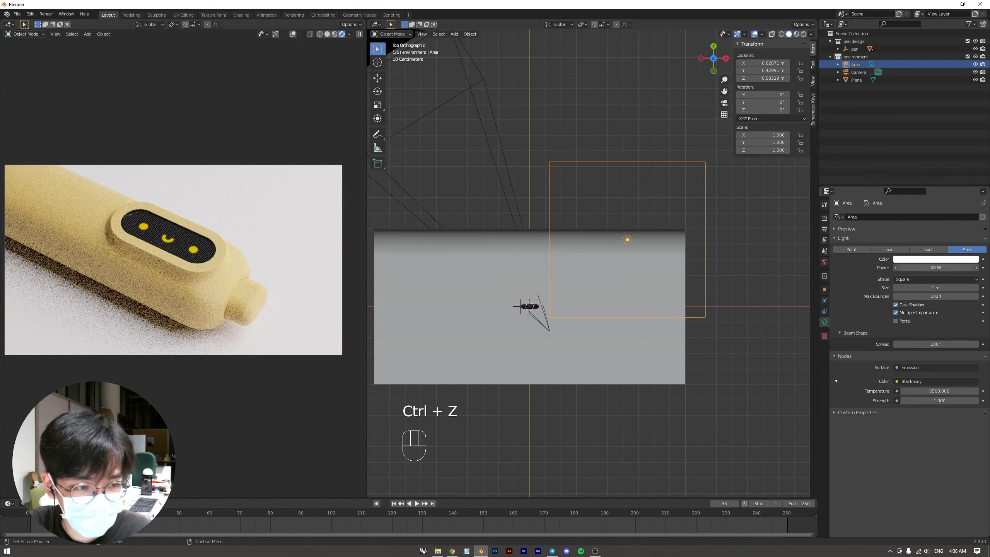
left_click(936, 267)
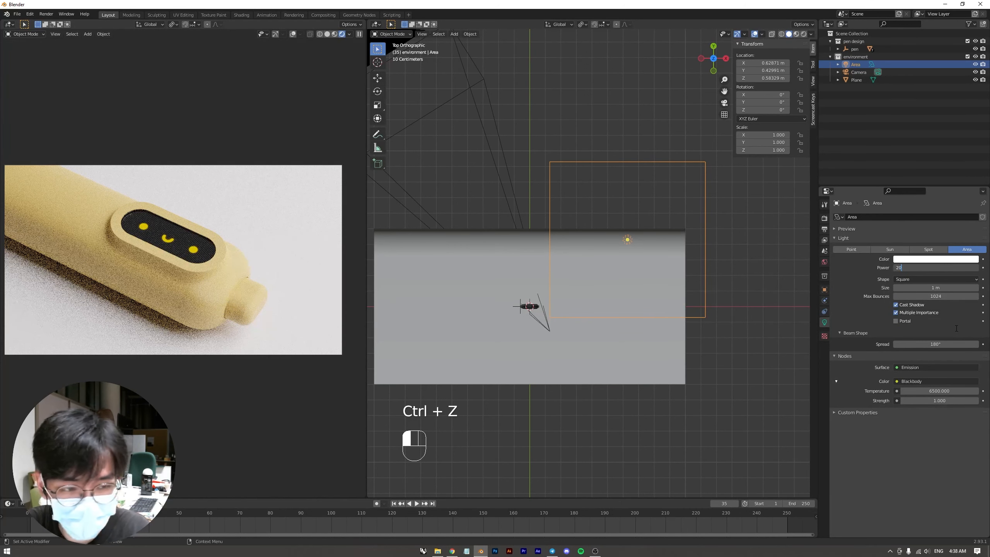
key("Return")
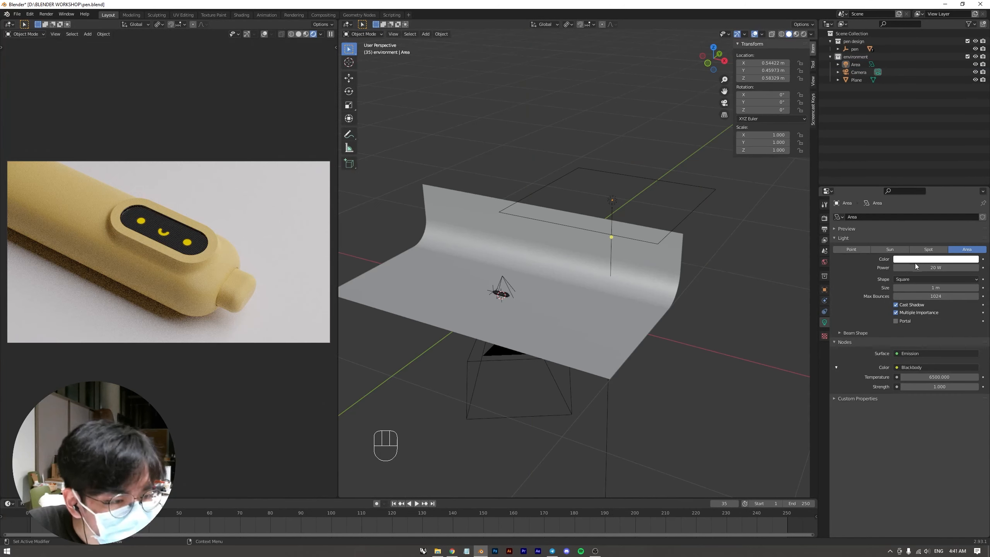
In top view, set the area light's power to 25 W and deselect it.
left_click(618, 203)
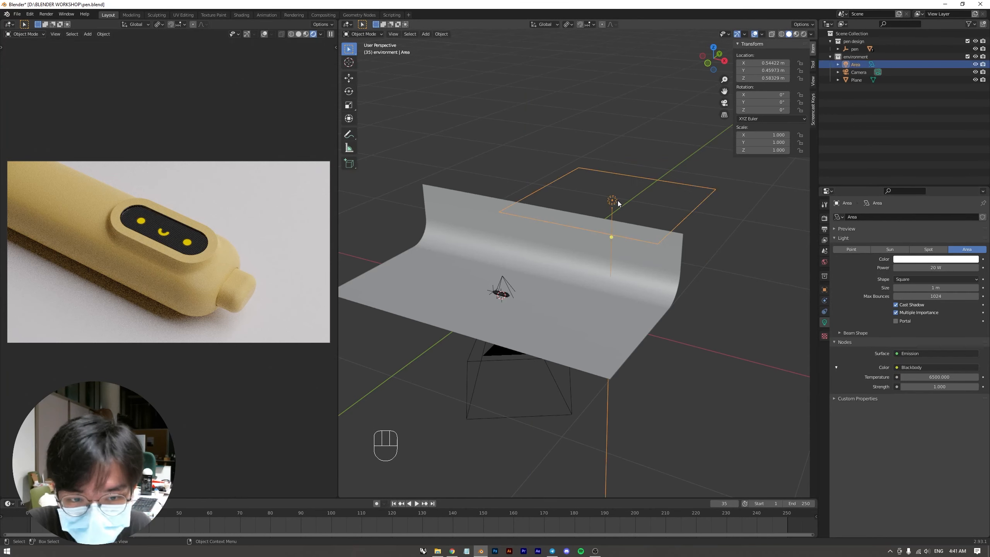
key("KP_7")
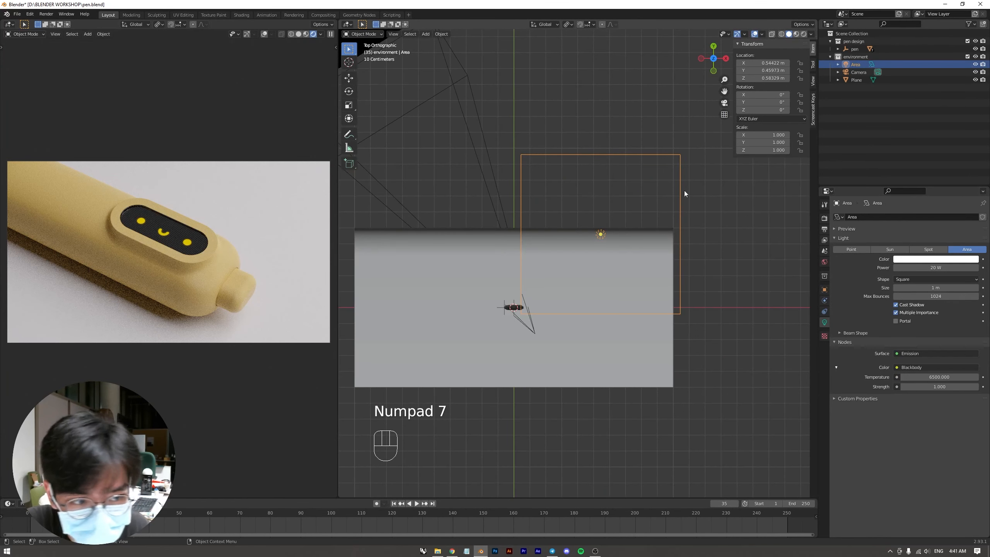
left_click(960, 268)
type("25")
key("Return")
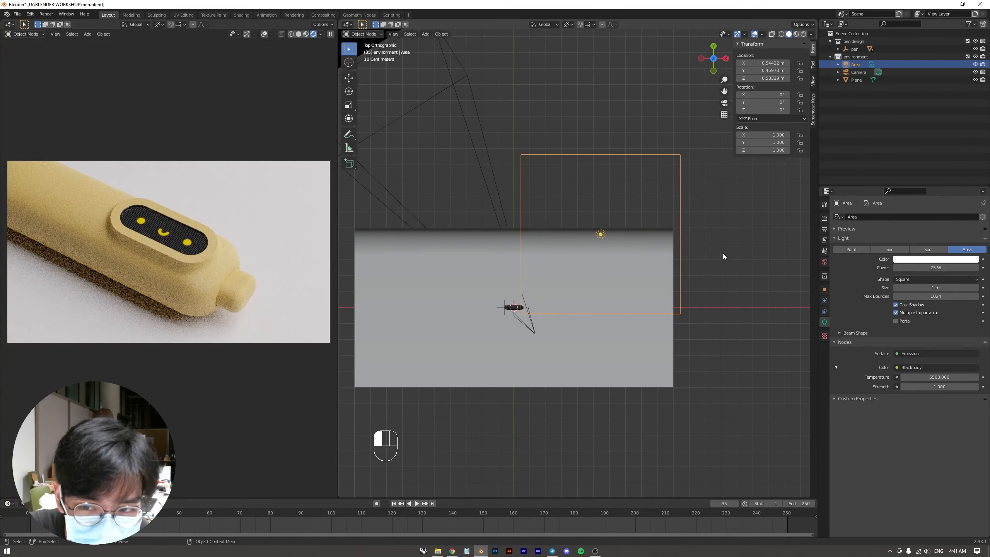
left_click(713, 260)
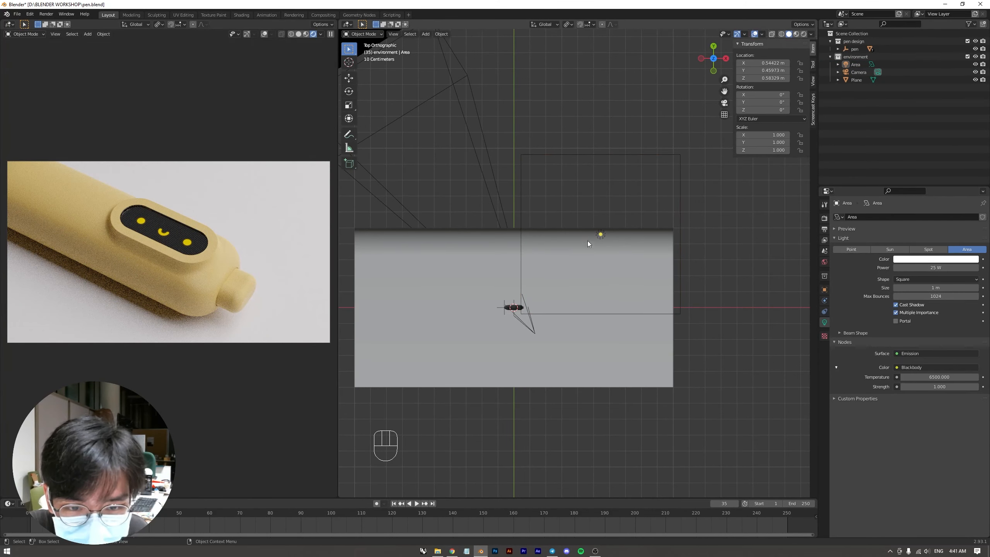
left_click(601, 236)
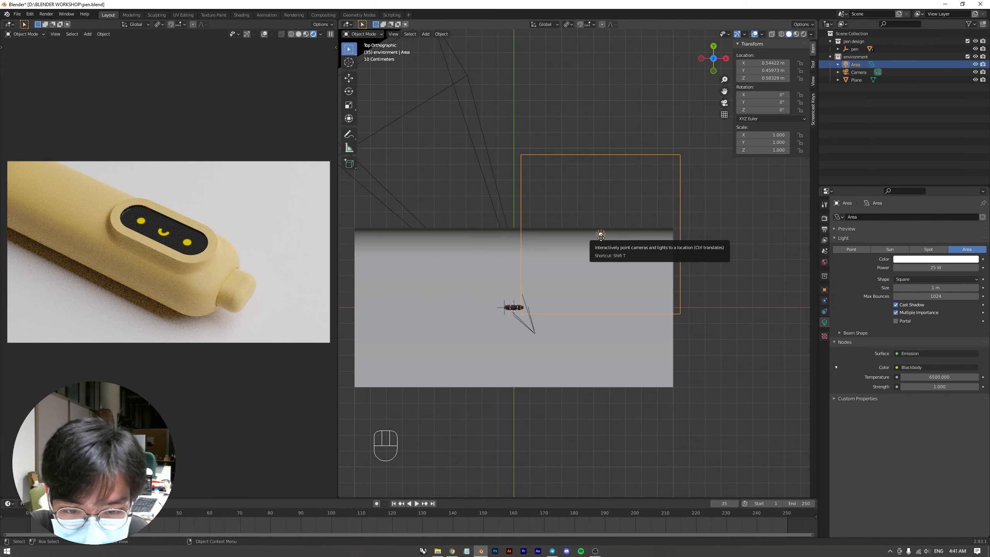
left_click(626, 193)
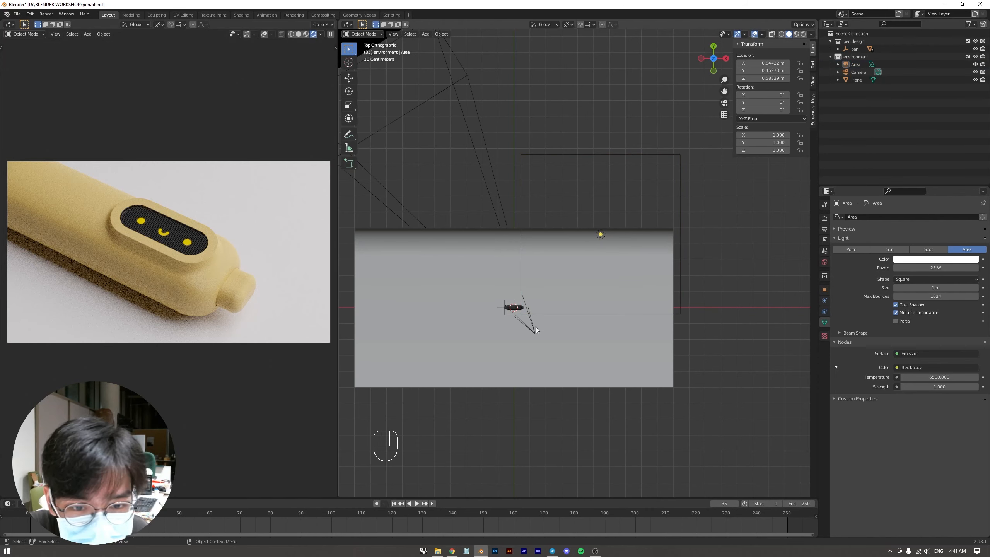
left_click(859, 65)
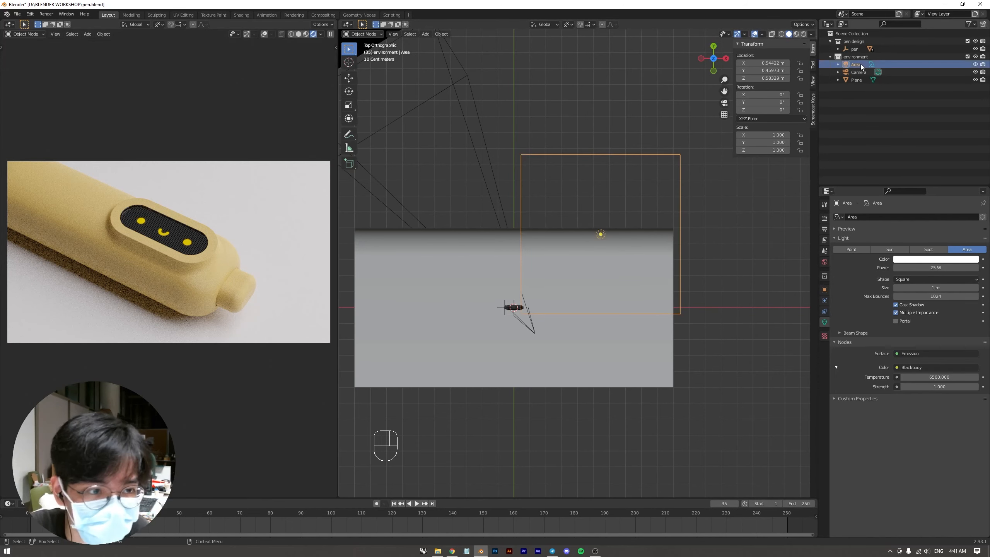
Move the camera and the pen together along Y towards the backdrop's front, with the pen at about Y -0.024 m.
left_click(861, 73)
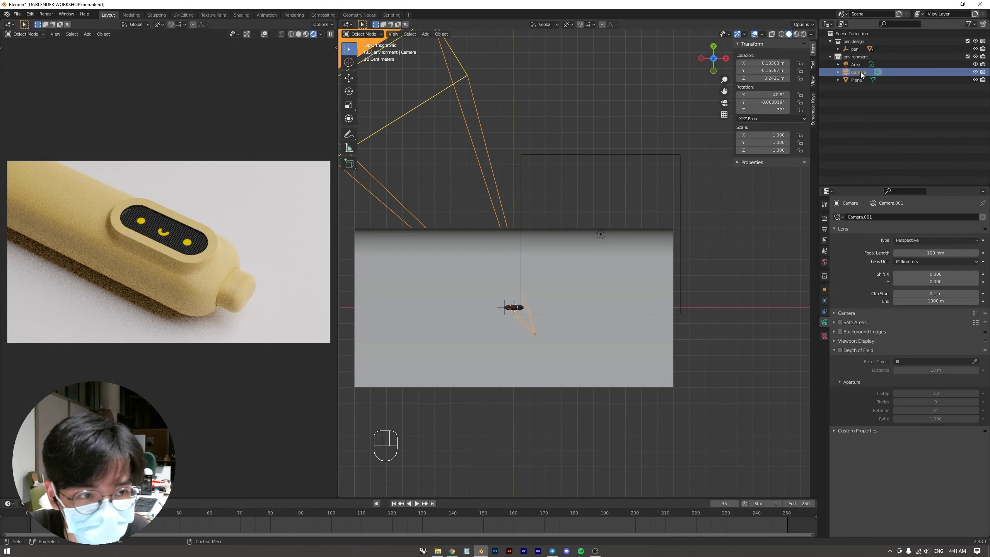
left_click(855, 49, "ctrl")
scroll(508, 313, "up", 2)
middle_click_drag(508, 313, 556, 268, "shift")
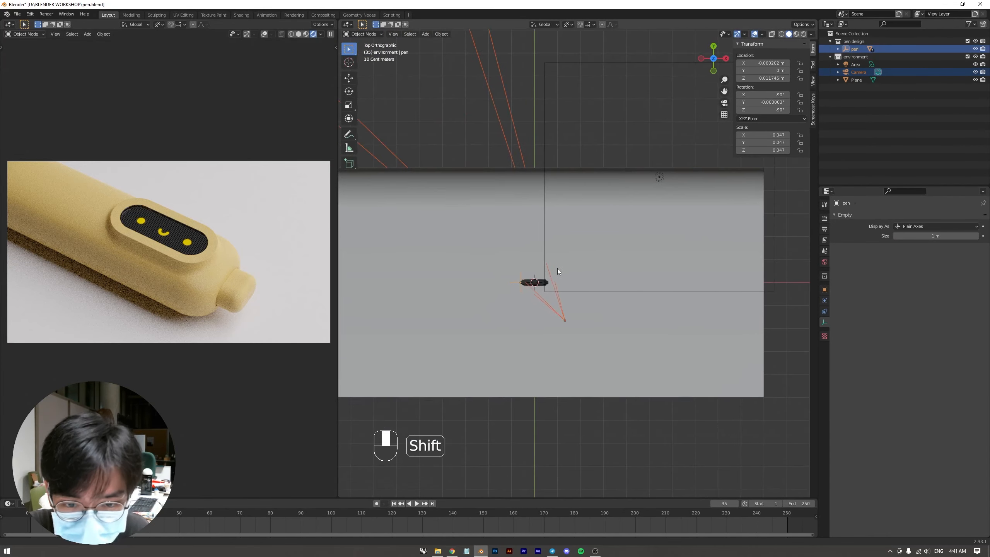
key("g")
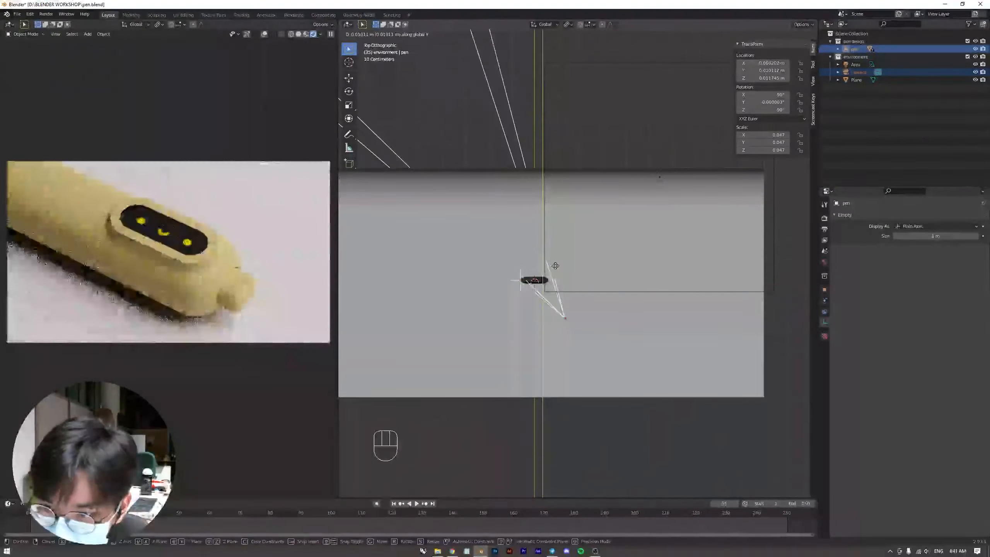
left_click(552, 274)
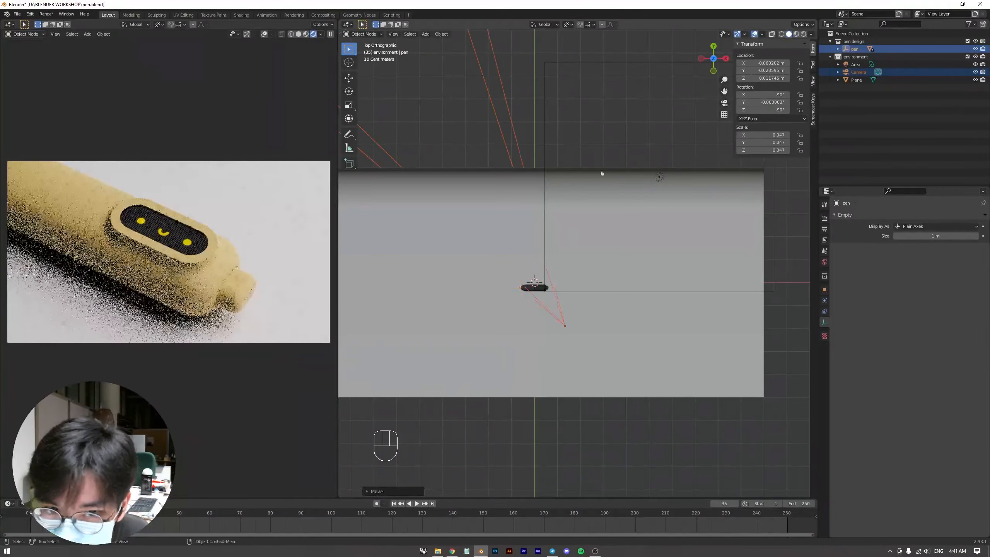
left_click(612, 274)
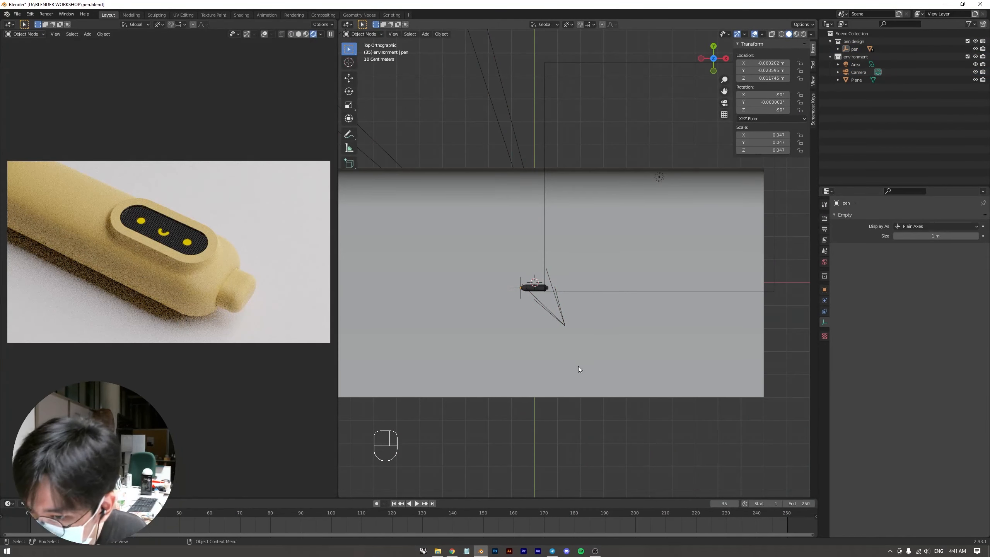
In front view, lower the area light and shift it slightly away from the pen, to about X 0.60 m, Z 0.40 m.
scroll(575, 404, "down", 2)
left_click(637, 202)
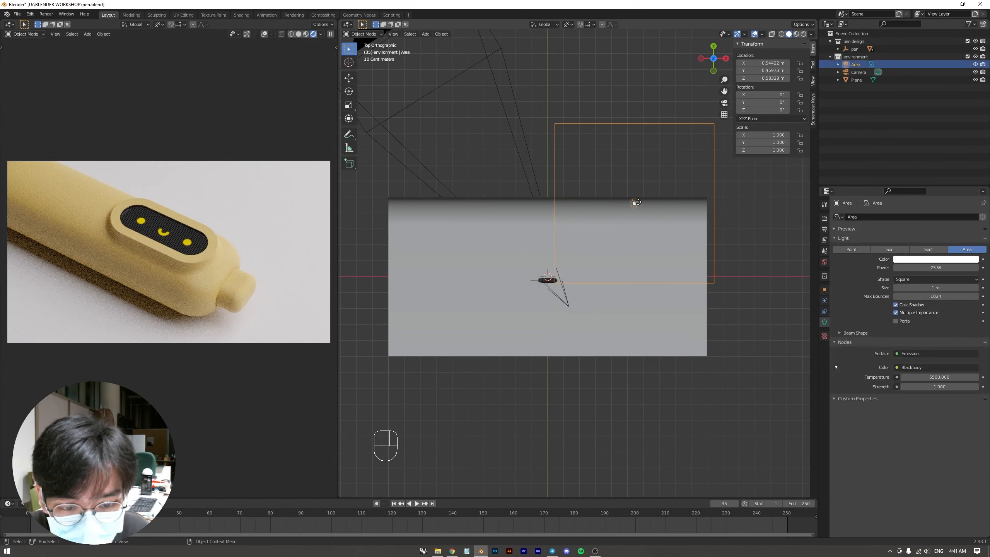
key("KP_1")
key("g")
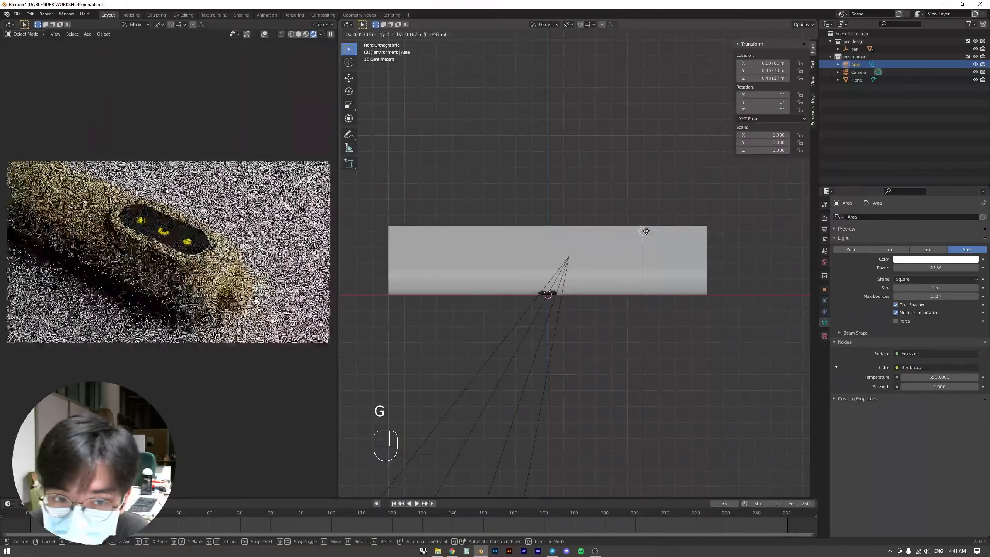
left_click(647, 230)
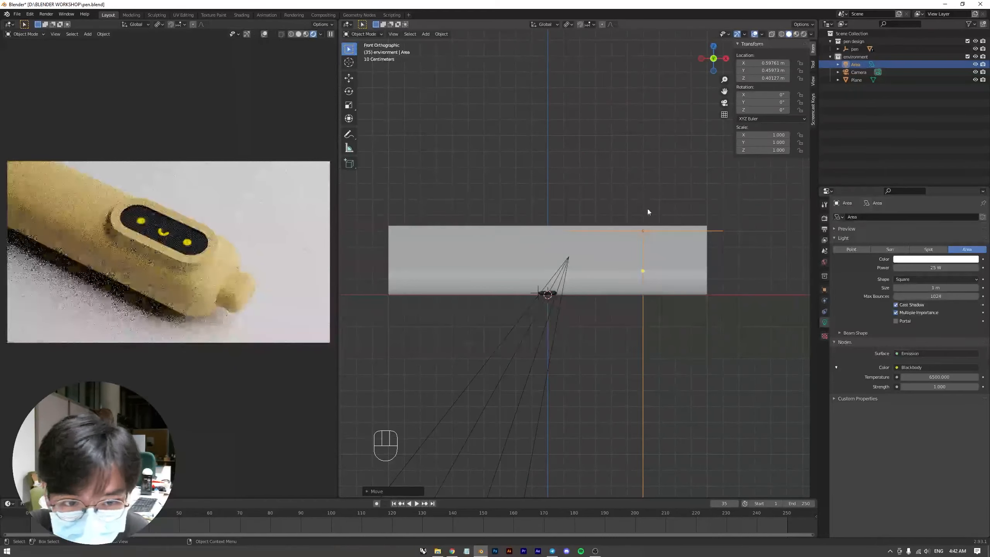
left_click(647, 211)
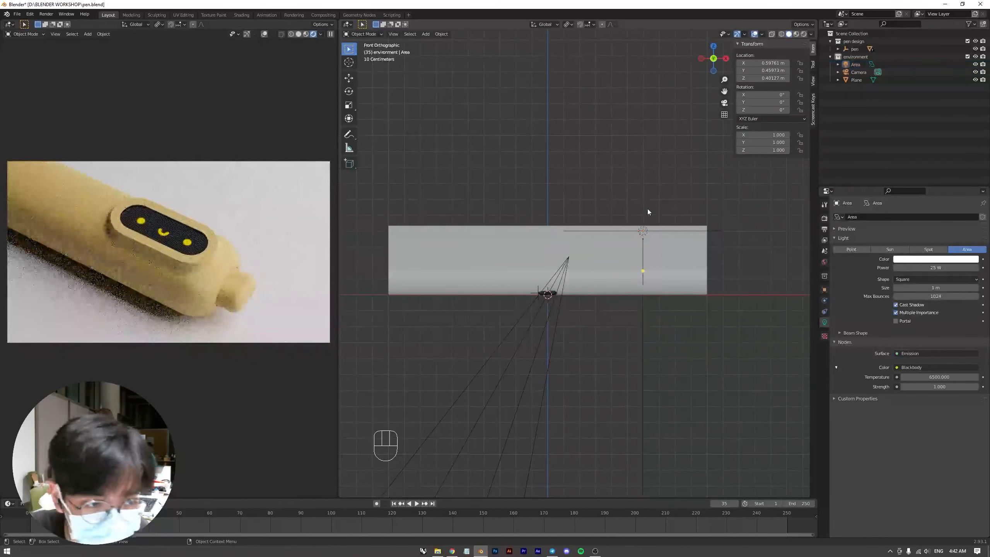
Duplicate the area light to the backdrop's opposite side, rotated -90° about Y to face the pen, at about X -1.04 m, Z 0.11 m.
left_click(867, 63)
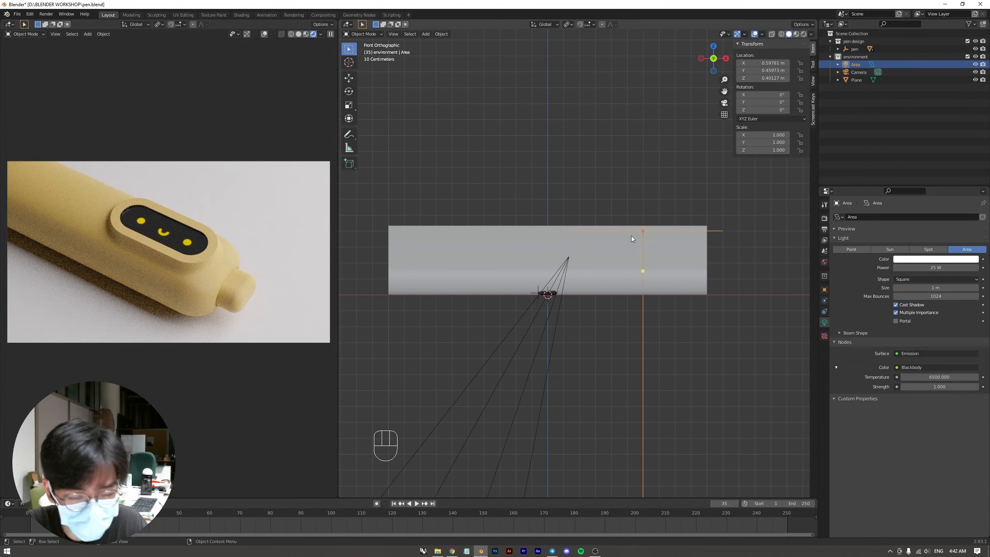
key("shift+d")
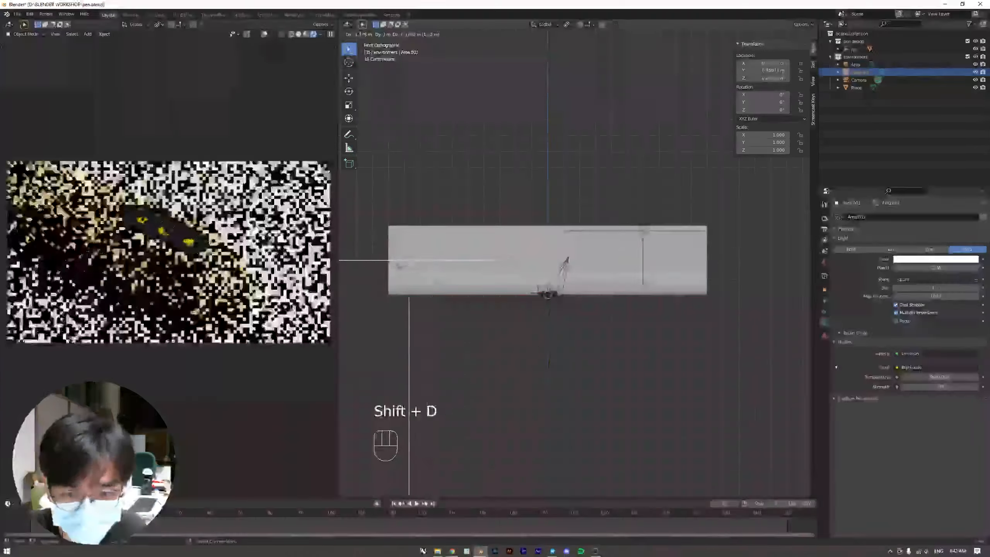
left_click(430, 329)
key("r")
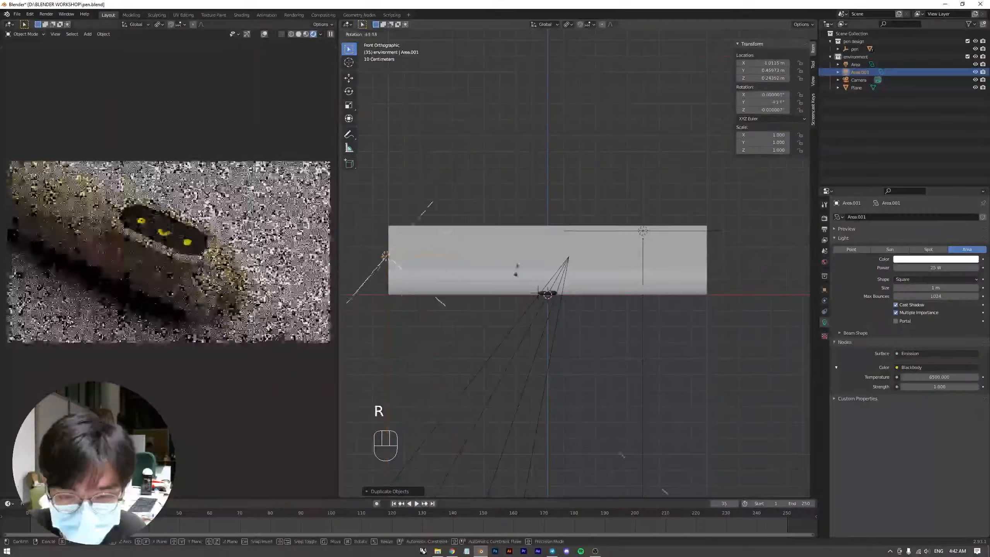
left_click(493, 194, "ctrl")
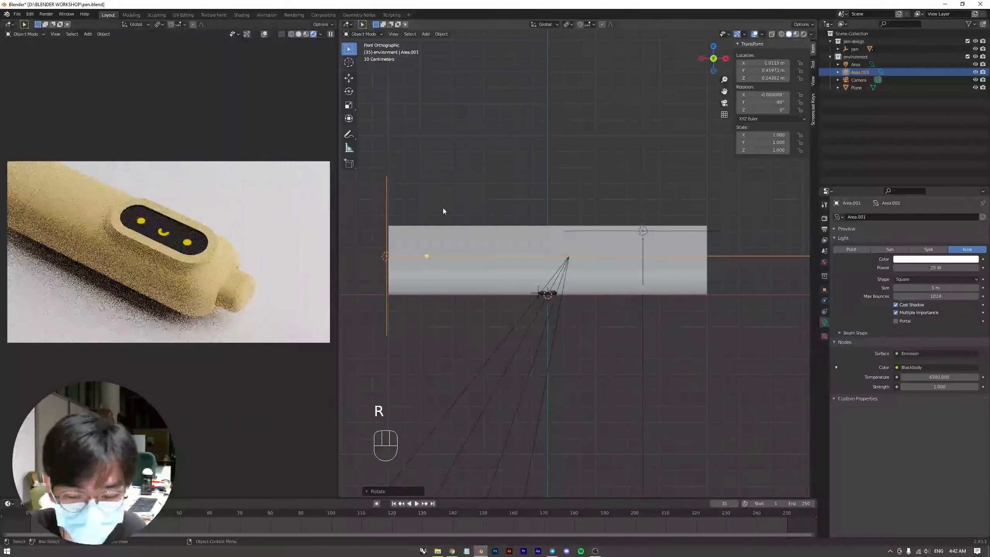
key("g")
left_click(433, 235)
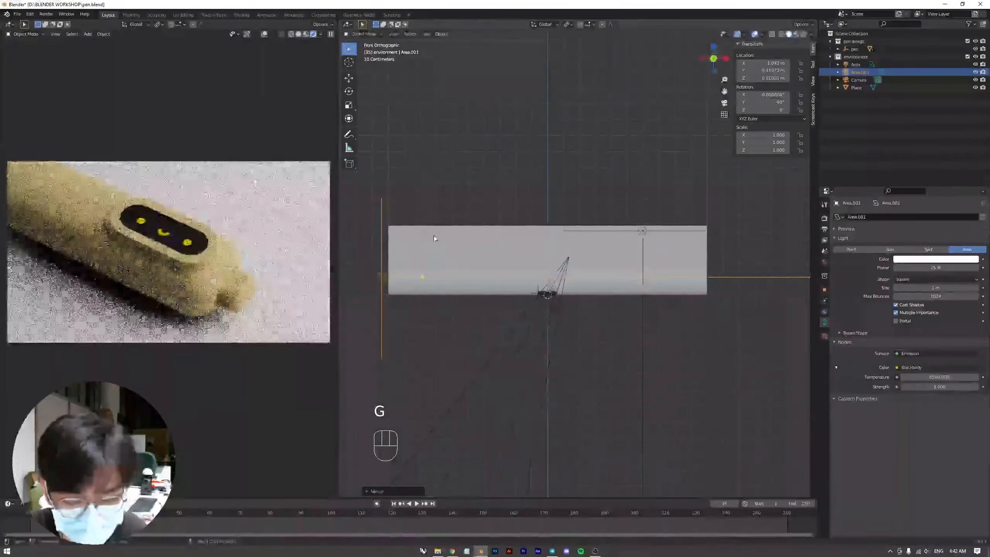
In top view, hide the first area light and move the second one to about X -1.05 m, Y 0.53 m.
key("KP_7")
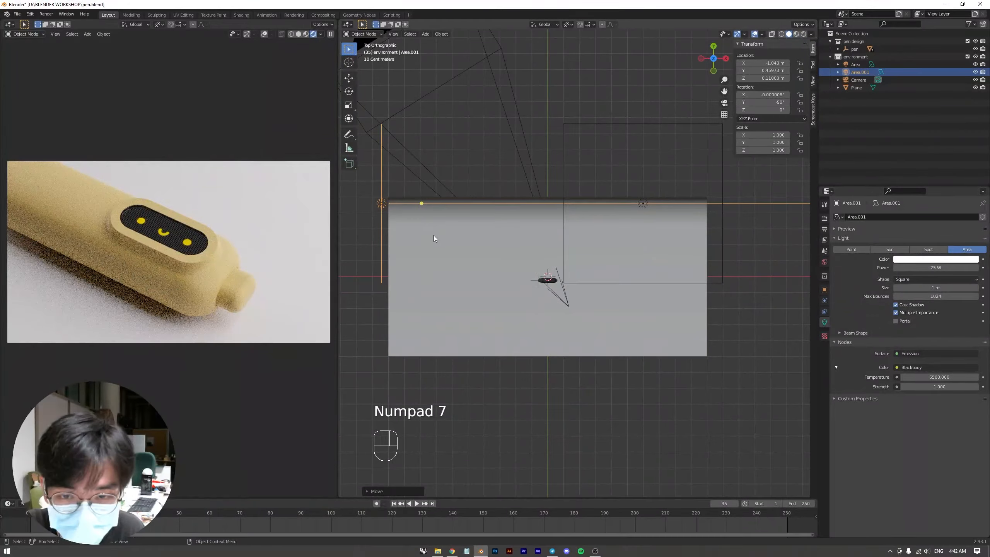
key("g")
left_click(431, 211)
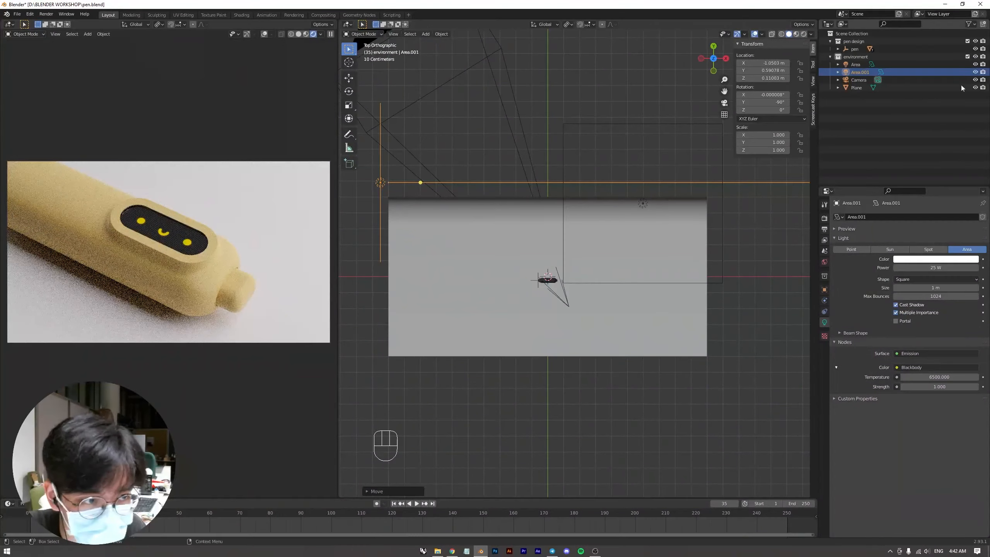
left_click(975, 64)
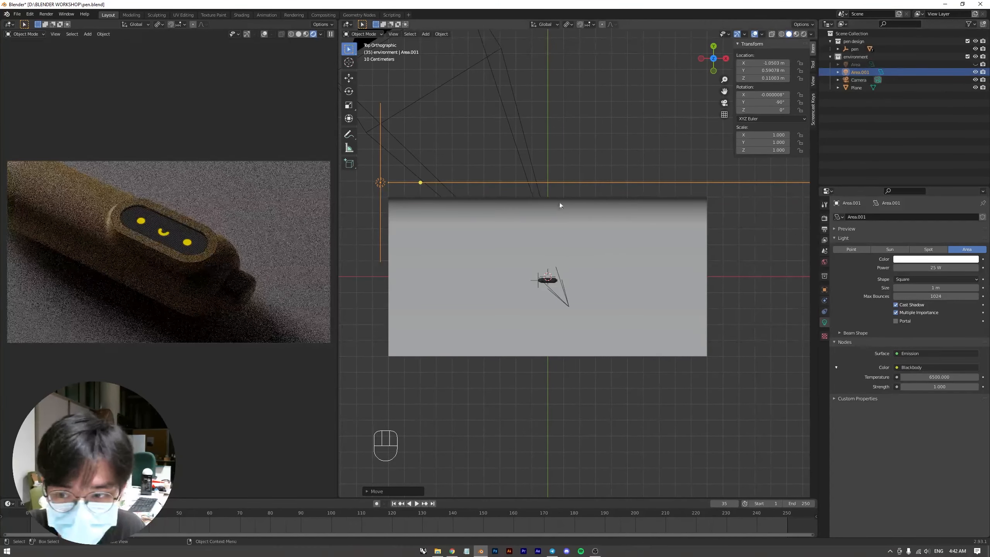
key("g")
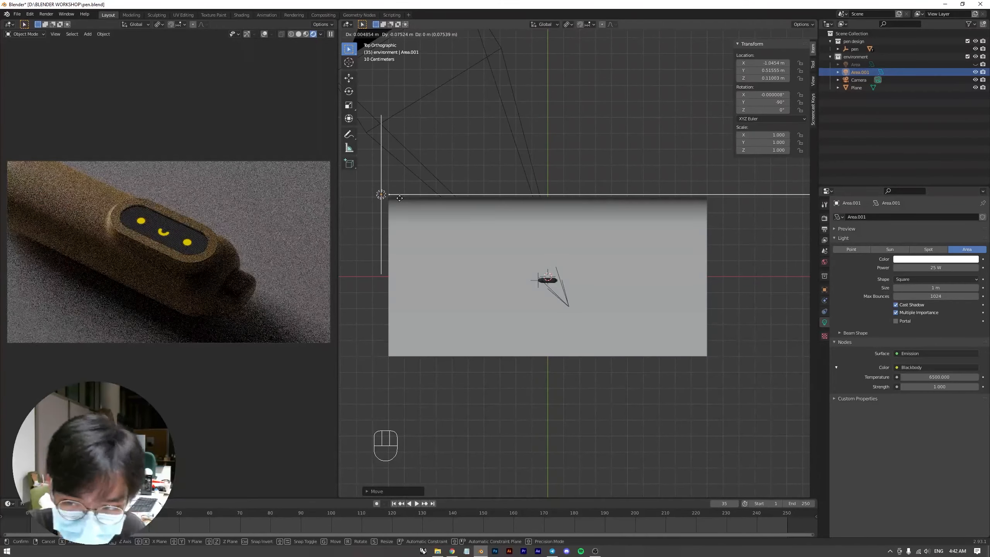
left_click(399, 197)
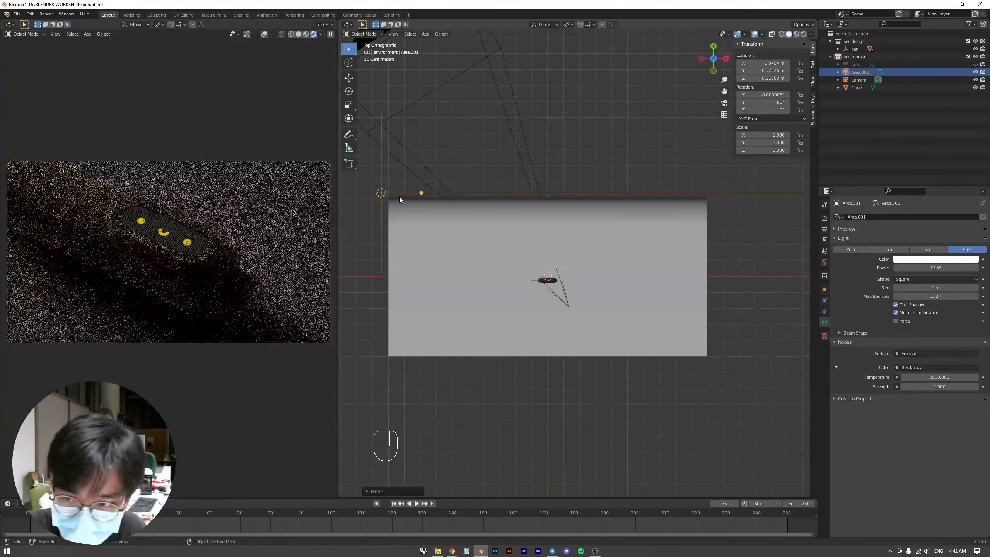
Inspect the pen under the second light alone in the rendered view, show the first area light again and select it.
scroll(88, 198, "up", 6)
middle_click_drag(88, 200, 183, 244, "shift")
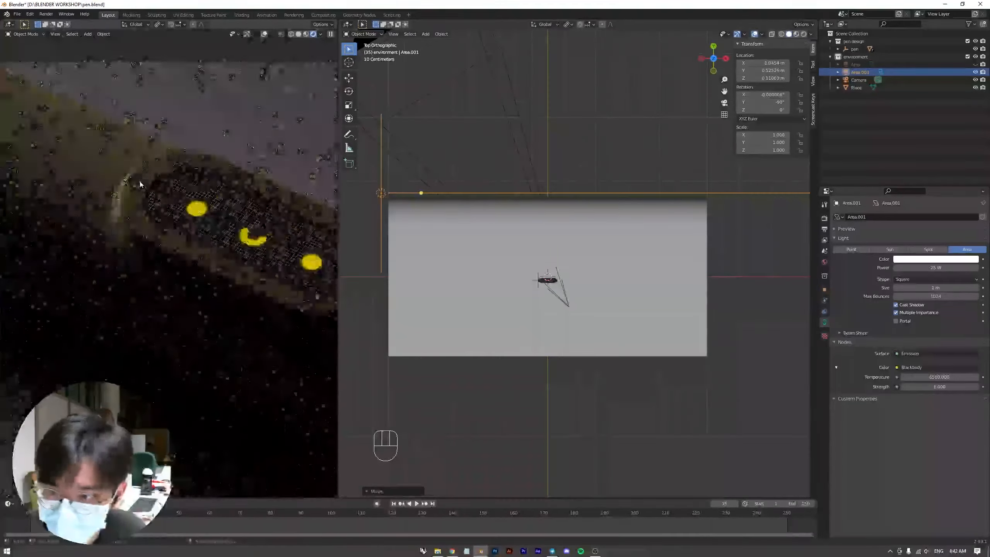
scroll(131, 156, "up", 4)
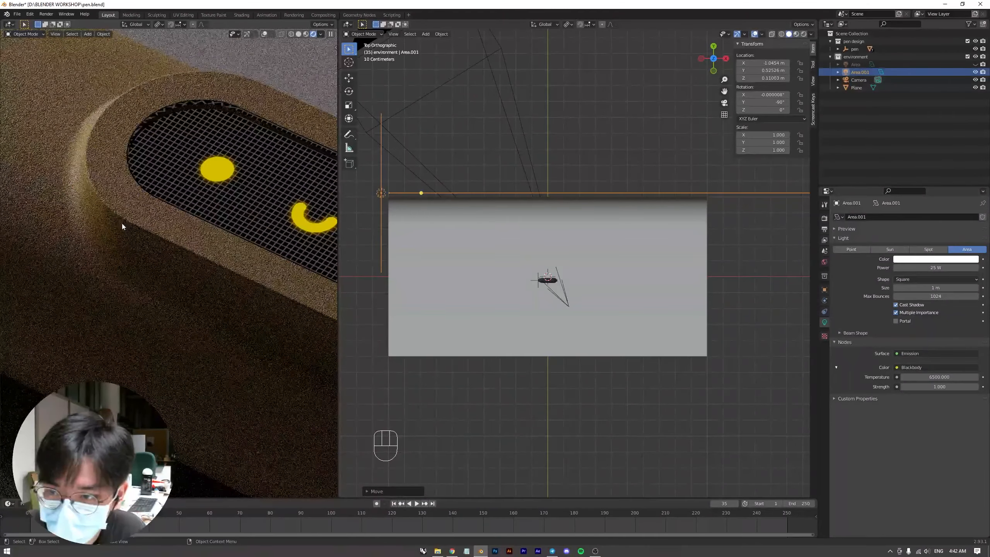
scroll(122, 223, "down", 8)
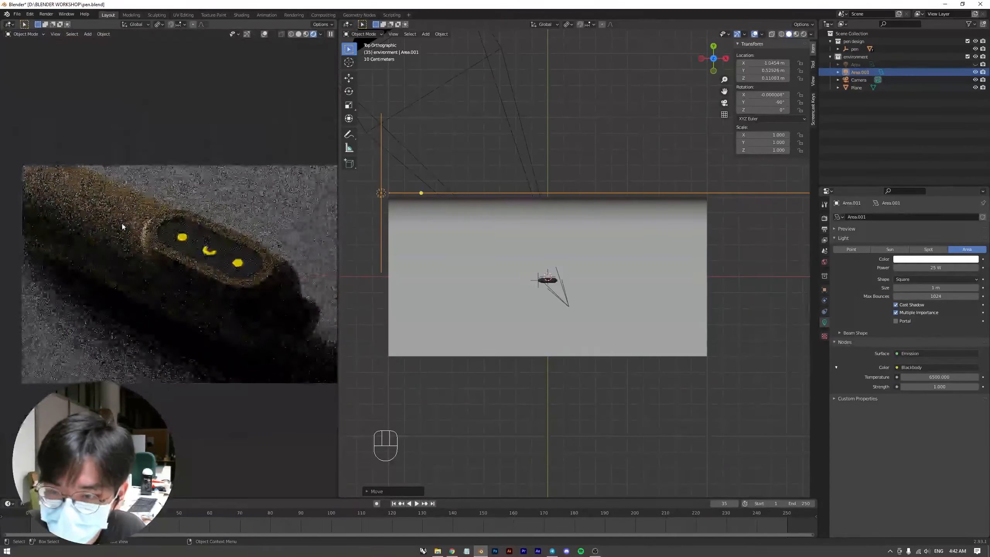
mouse_move(229, 252)
middle_mouse_down("shift")
mouse_move(202, 243)
mouse_move(226, 242)
middle_mouse_up("shift")
scroll(202, 242, "down", 1)
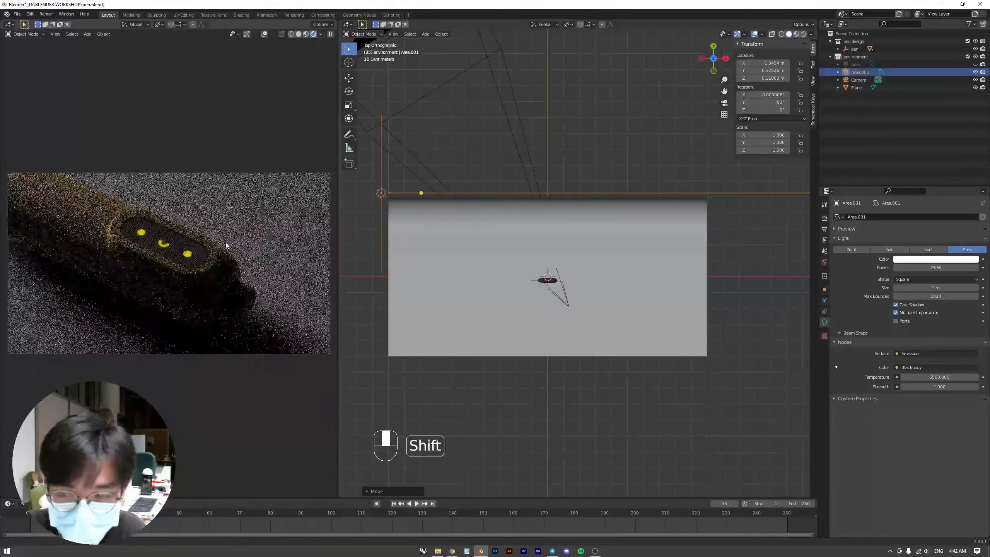
left_click(975, 64)
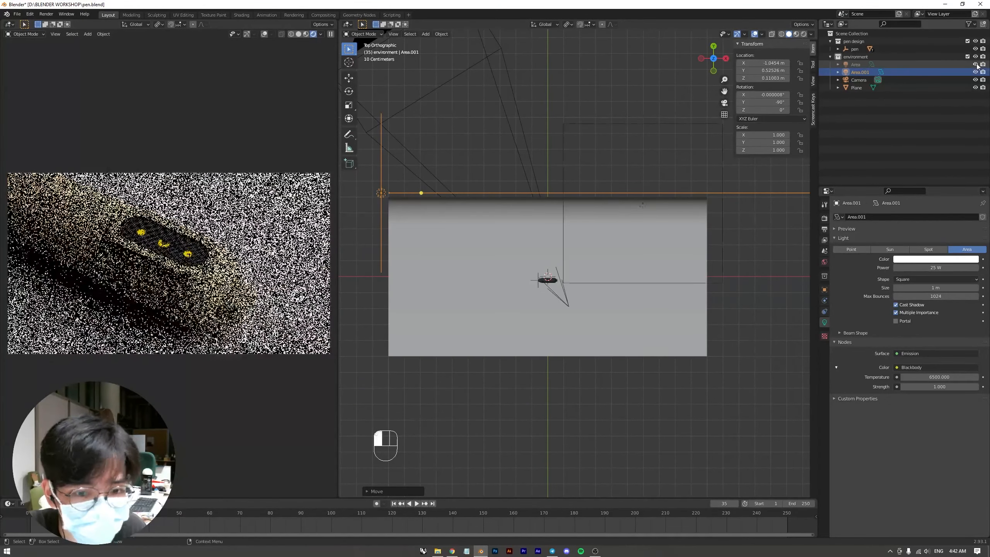
left_click(610, 85)
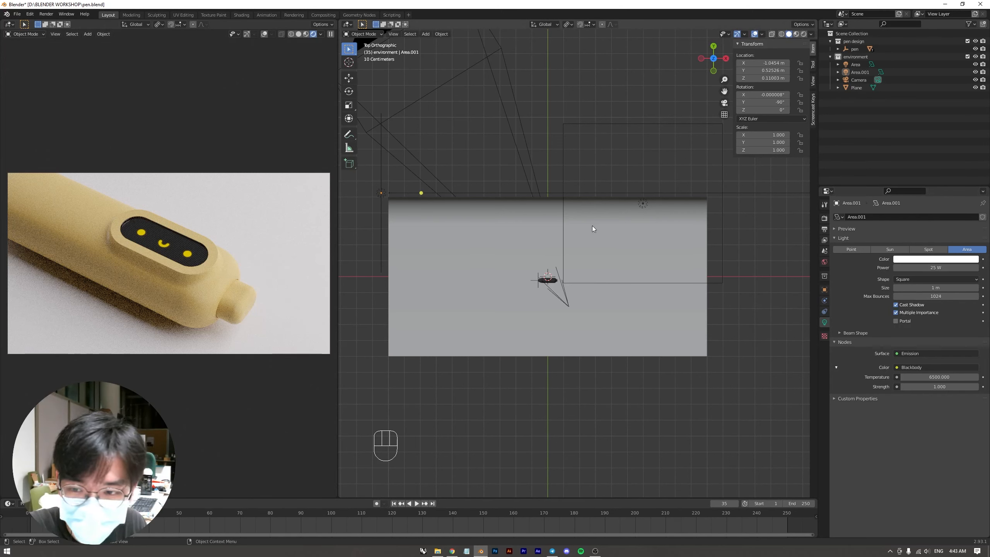
left_click(620, 130)
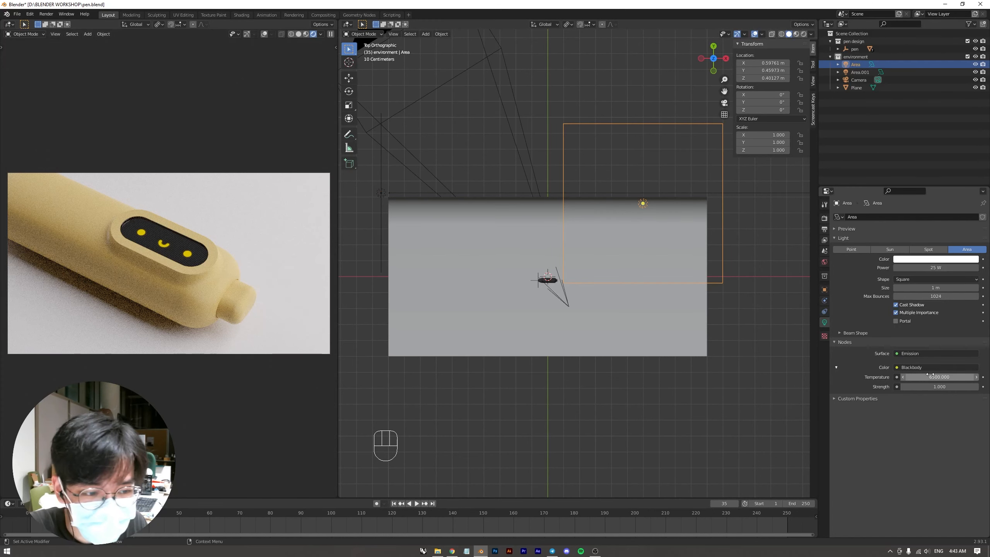
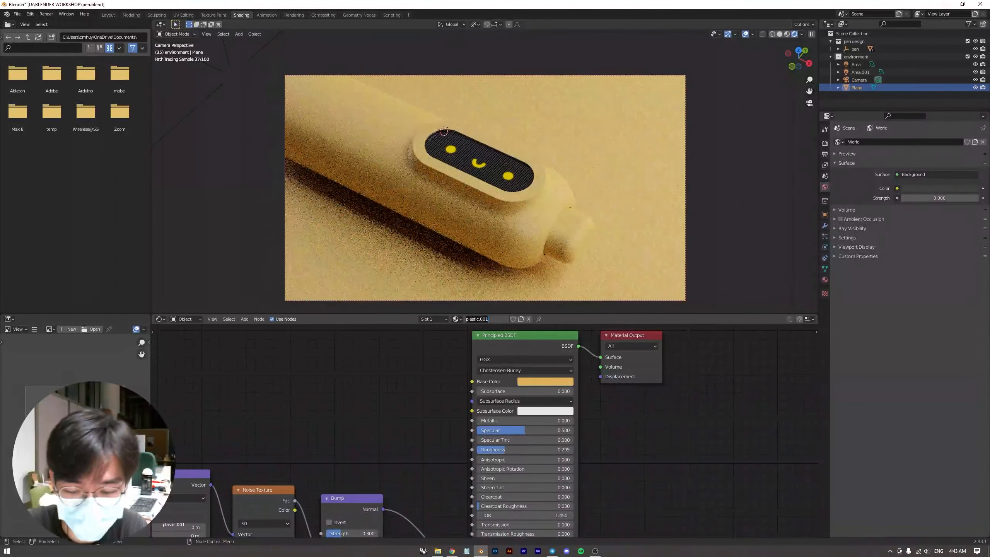
Rename the backdrop plane's material as ground and change its base color to a pale beige.
type("d")
key("Return")
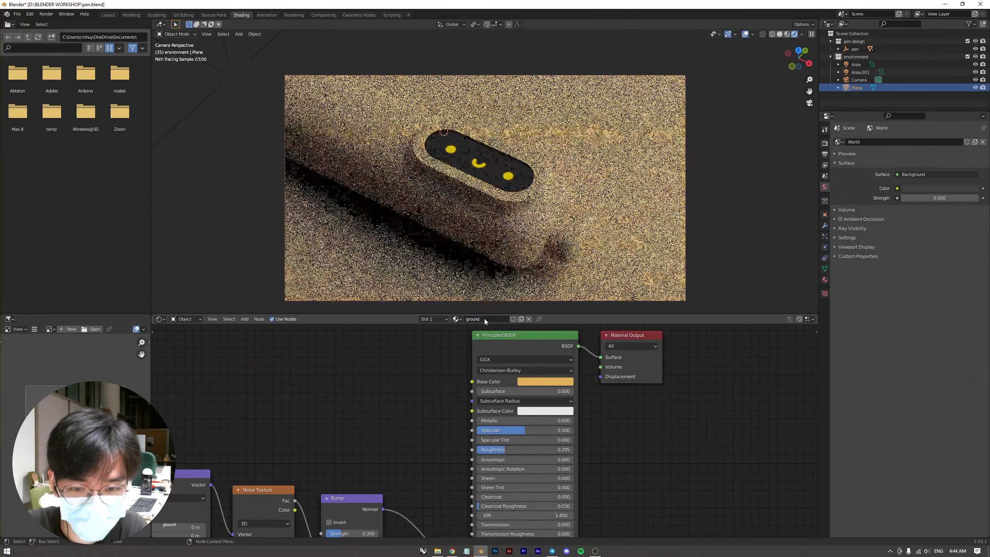
left_click(544, 380)
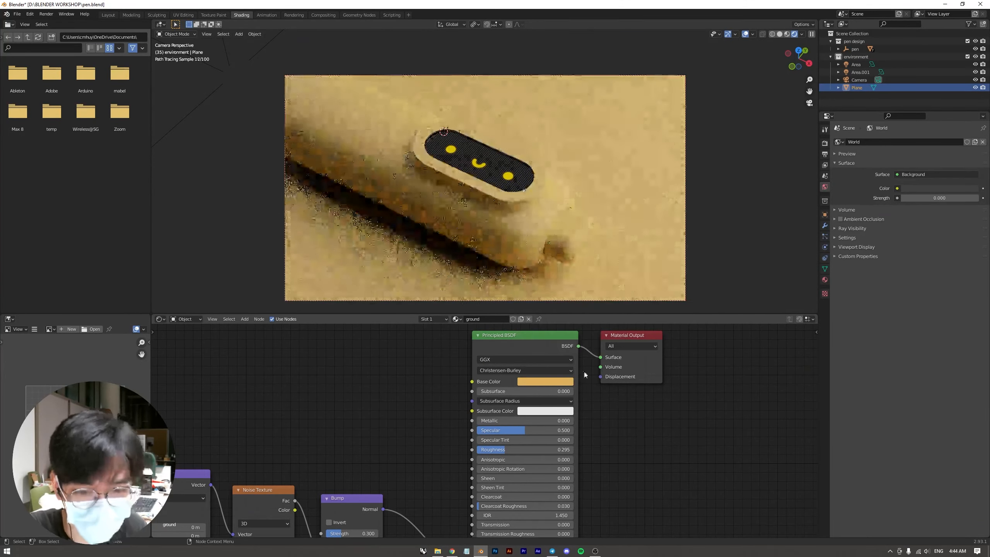
left_click(566, 382)
left_click_drag(566, 350, 549, 351)
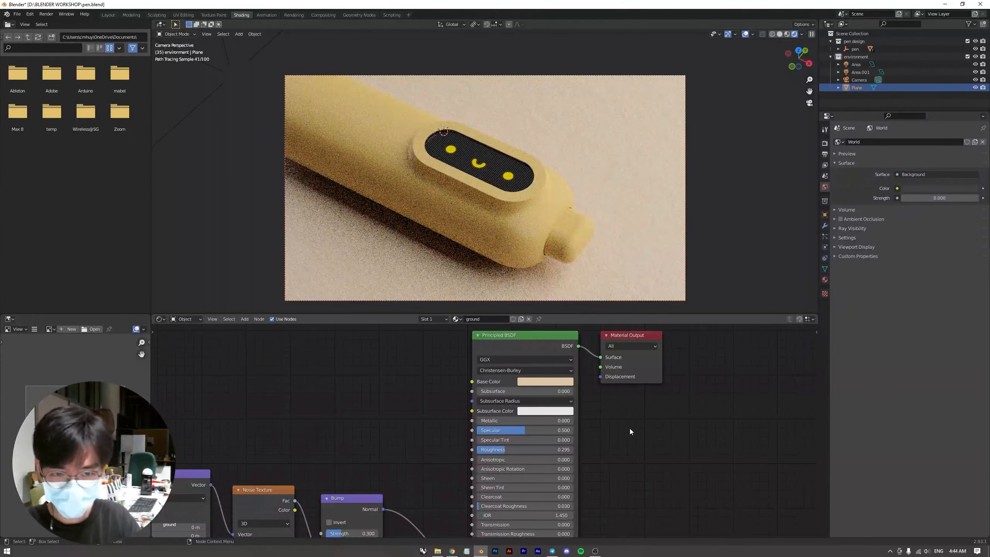
Set the Noise Texture scale to 40 in the ground material's bump setup.
scroll(629, 428, "down", 1)
middle_click_drag(375, 457, 460, 368)
scroll(362, 398, "up", 2)
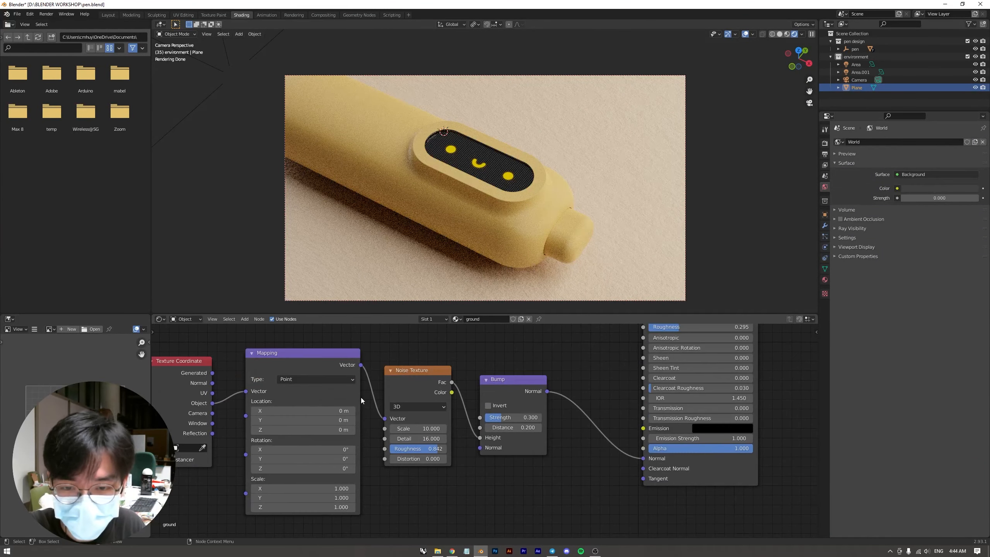
middle_click_drag(360, 398, 386, 416)
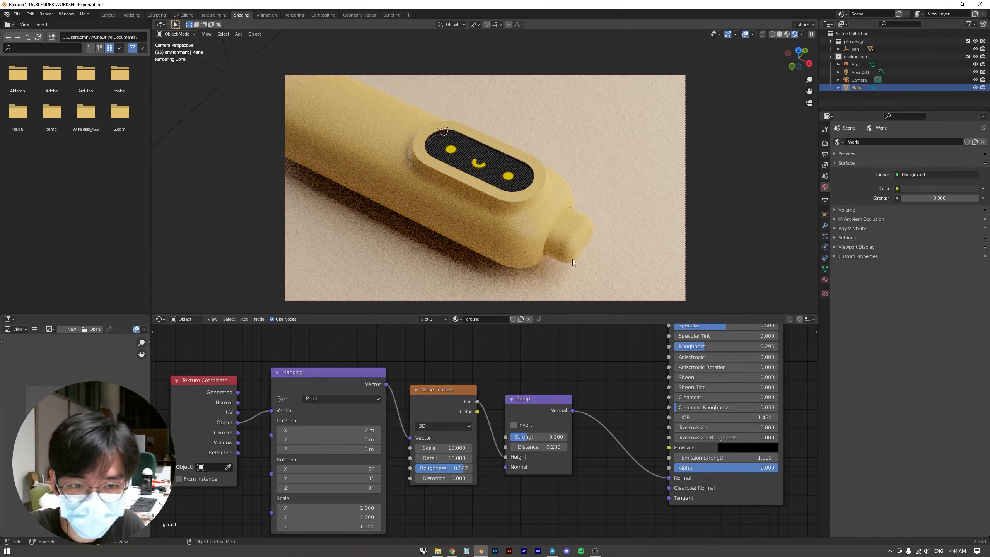
scroll(445, 433, "up", 3)
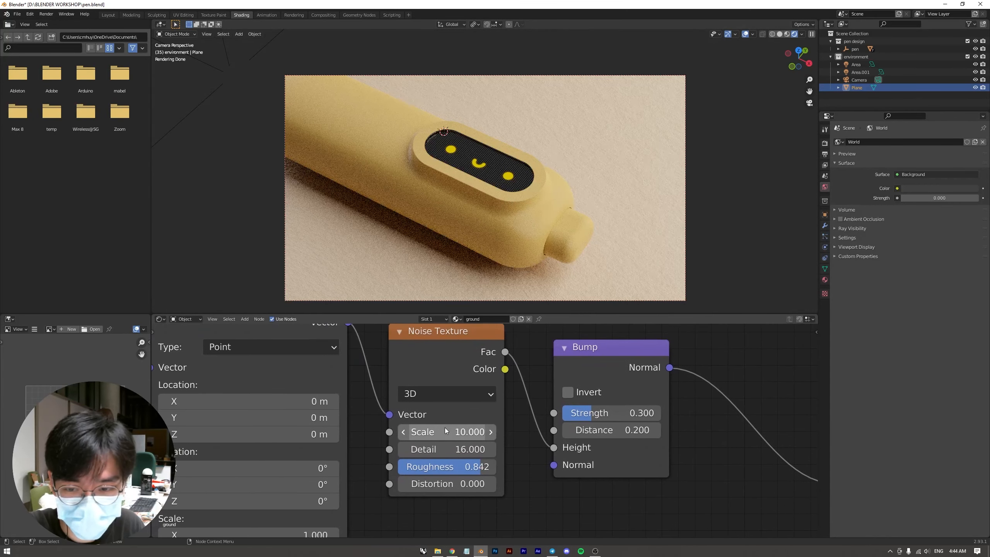
scroll(446, 431, "down", 1)
double_click(447, 431)
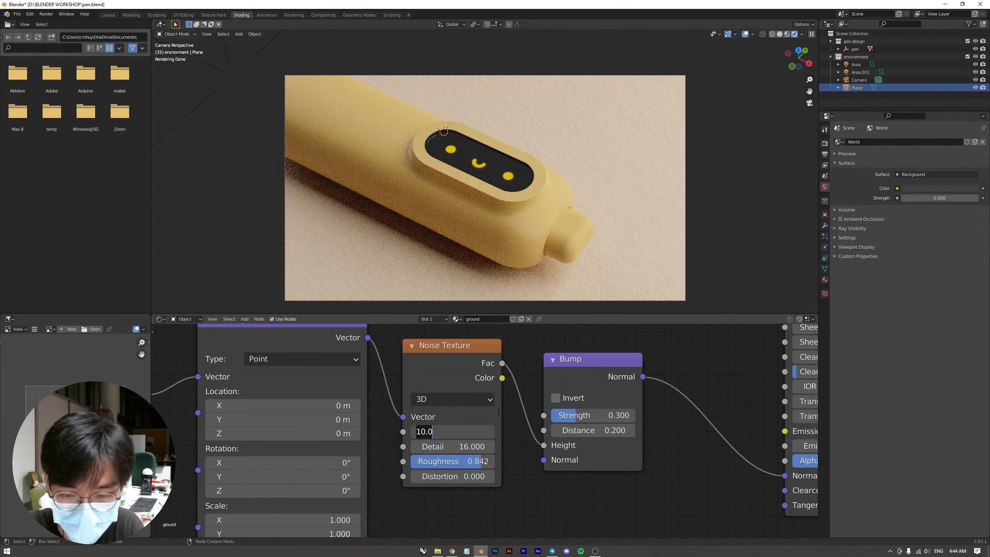
type("40")
key("Return")
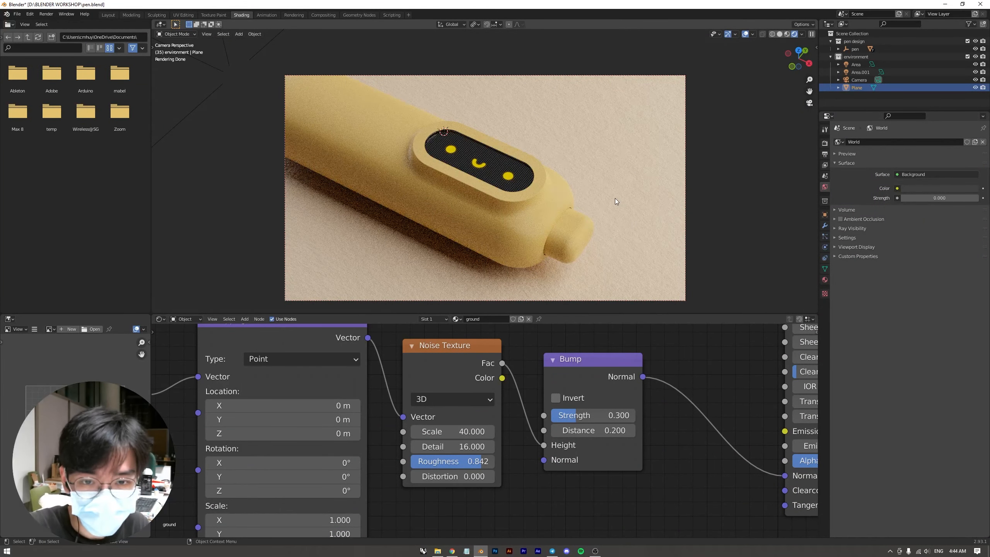
Get close to the pen's display in the rendered view and select the screen object within the pen's hierarchy.
scroll(502, 176, "up", 6)
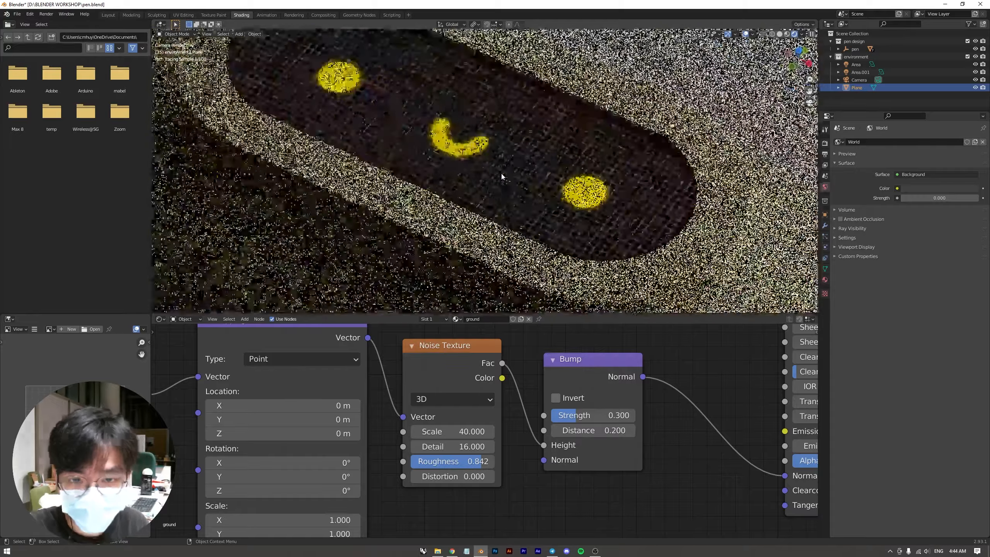
scroll(520, 151, "up", 3)
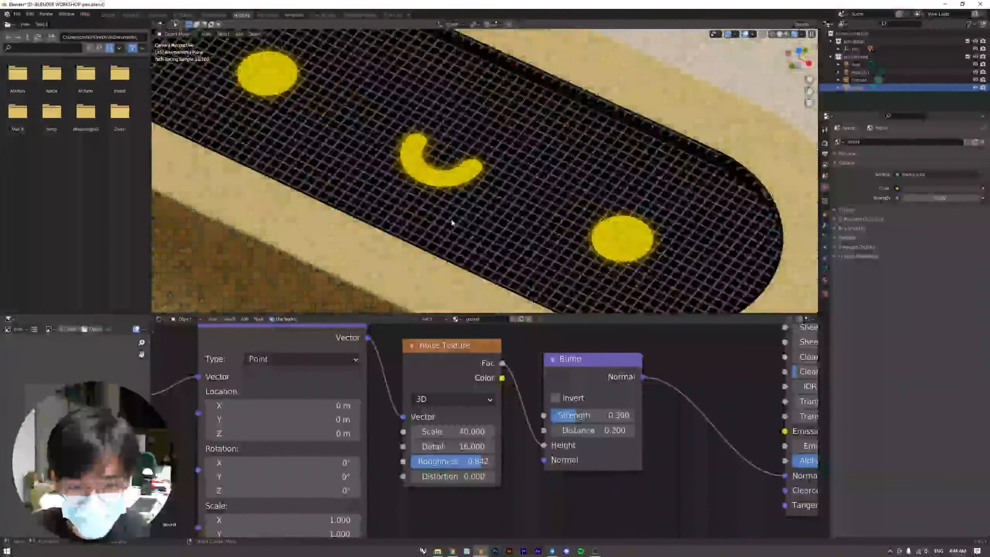
scroll(451, 218, "down", 3)
left_click(488, 207)
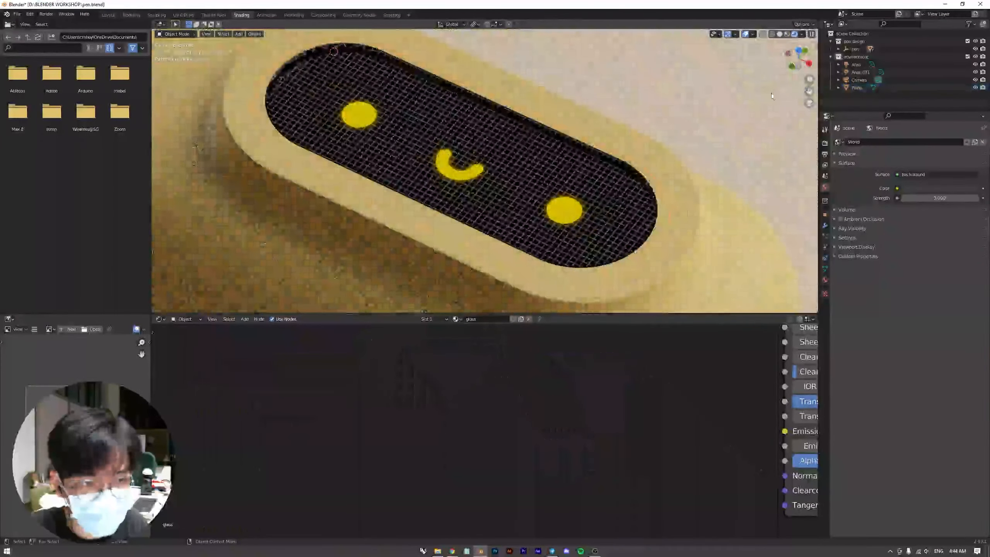
left_click(839, 50)
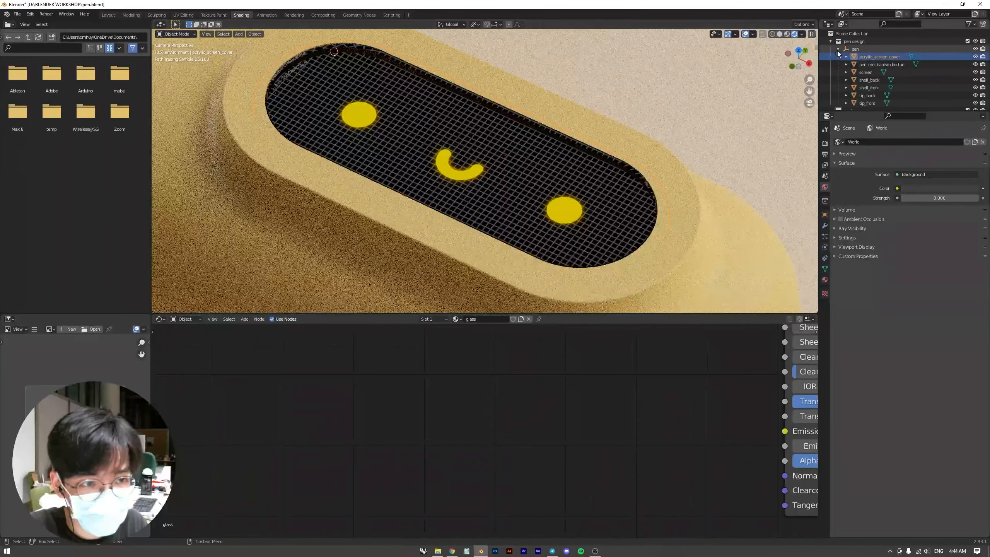
left_click(866, 73)
Insert an RGB Curves node between the movie texture and the Hue Saturation Value node in the screen material.
scroll(576, 421, "down", 9)
middle_click_drag(537, 402, 512, 467)
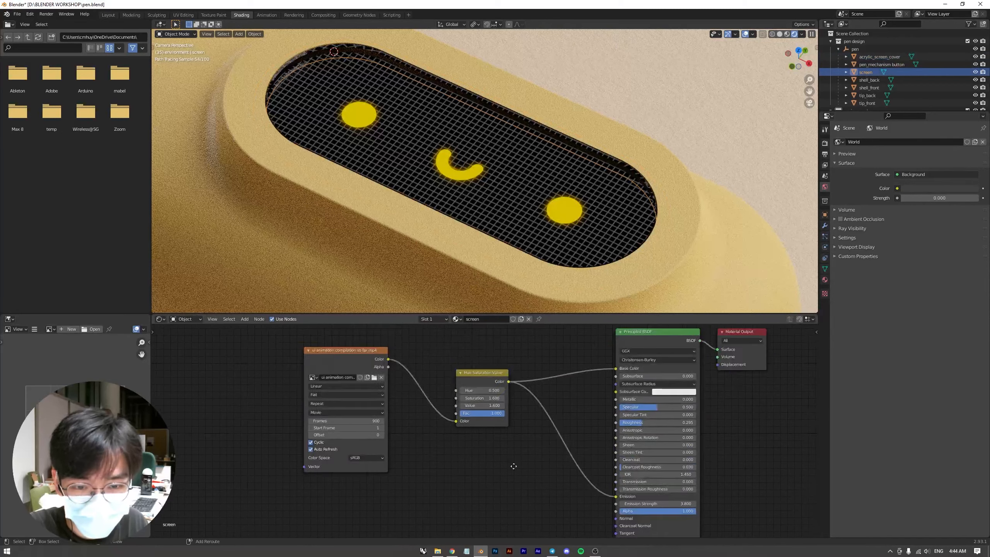
middle_click_drag(530, 346, 529, 371)
scroll(528, 371, "up", 4)
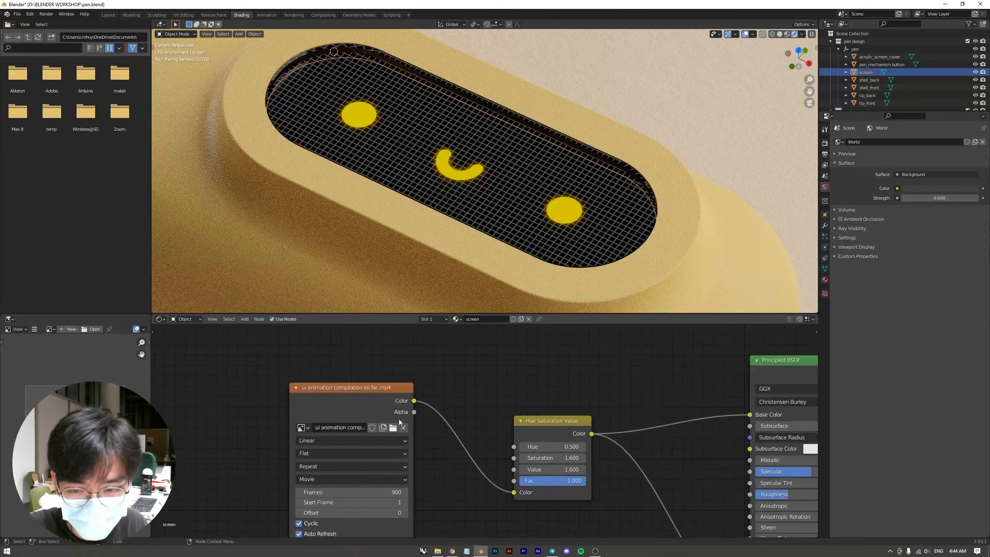
middle_click_drag(341, 406, 357, 392)
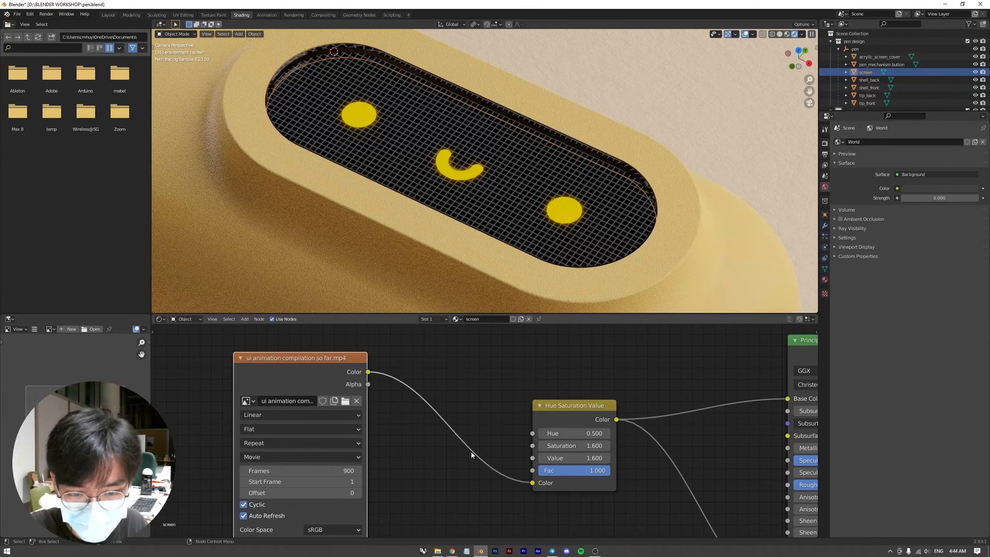
left_click_drag(566, 411, 592, 390)
key("shift+a")
left_click(498, 378)
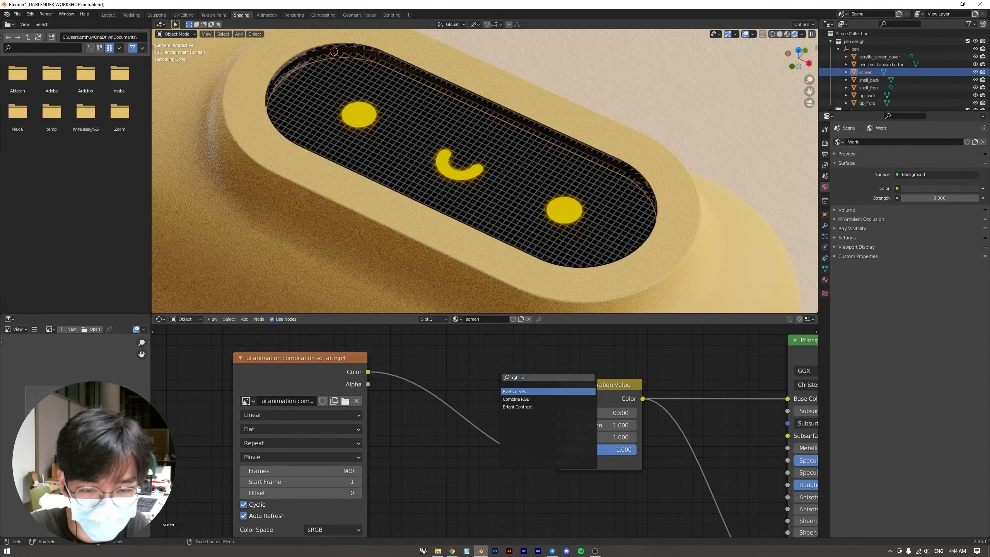
key("Return")
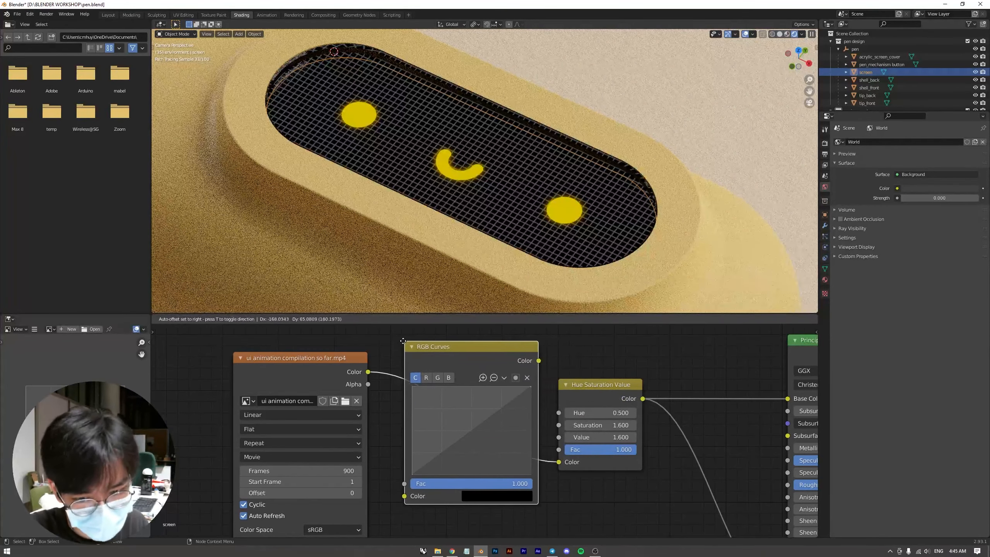
left_click(412, 341)
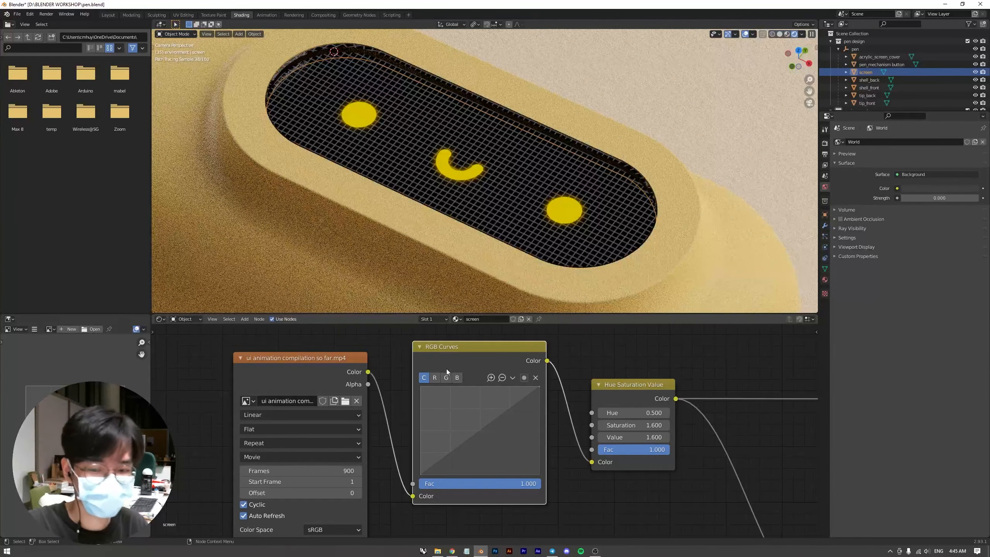
Shape the combined RGB curve into an S for more contrast, with the lower point at about X 0.51, Y 0.22 and a raised upper point.
scroll(448, 400, "down", 2)
mouse_move(458, 413)
middle_mouse_down("shift")
mouse_move(431, 412)
mouse_move(427, 432)
middle_mouse_up("shift")
scroll(430, 437, "up", 1)
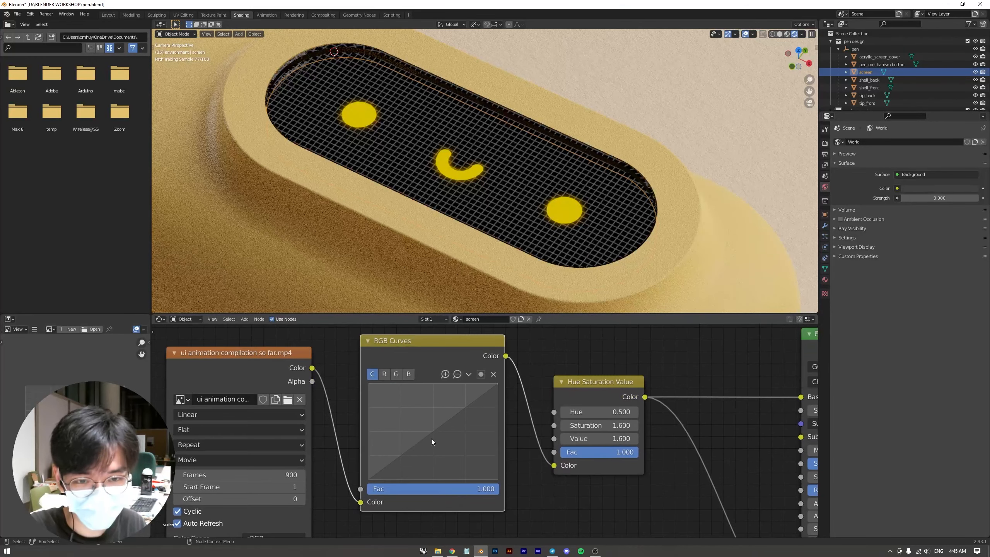
scroll(432, 440, "up", 1)
left_click_drag(396, 443, 421, 462)
left_click_drag(459, 425, 469, 398)
left_click(422, 462)
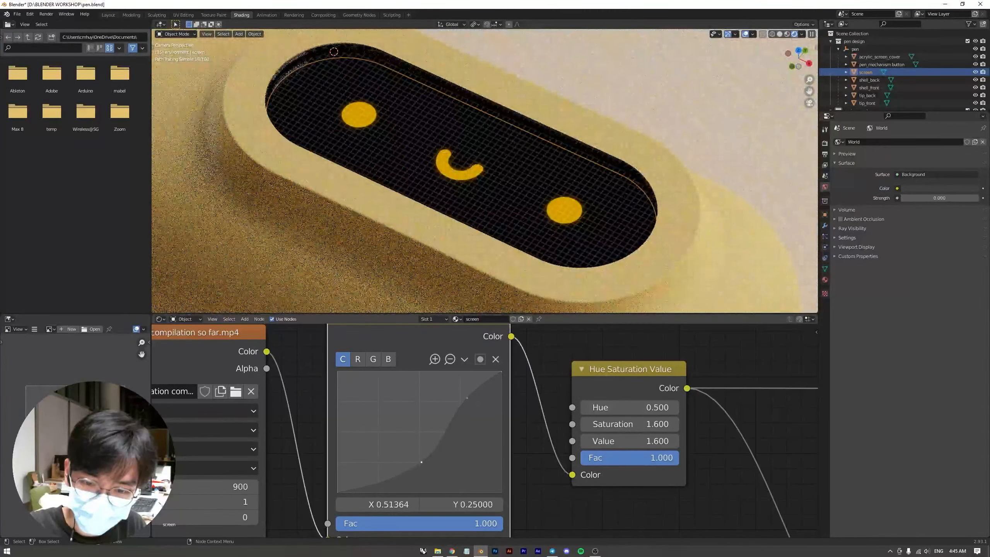
left_click_drag(421, 462, 422, 466)
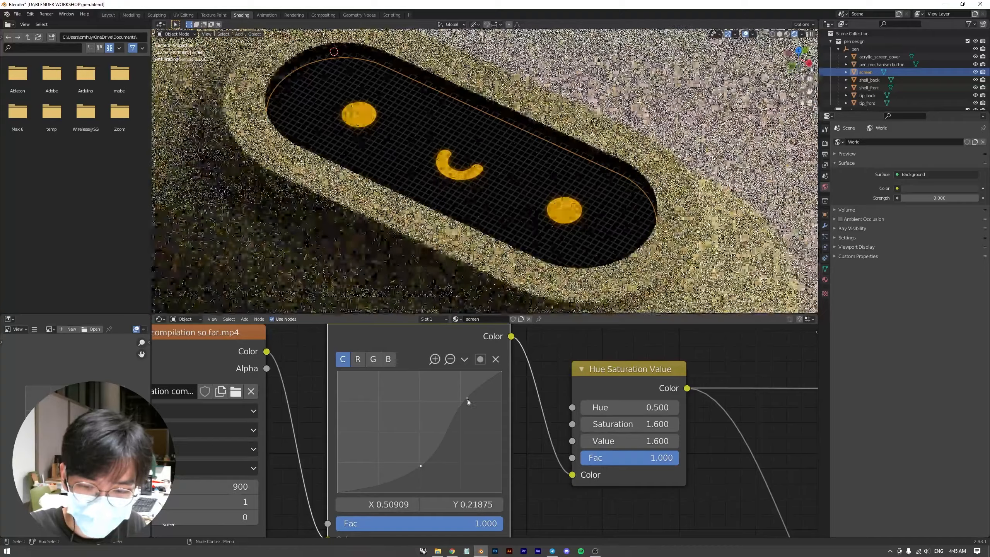
scroll(472, 430, "down", 2)
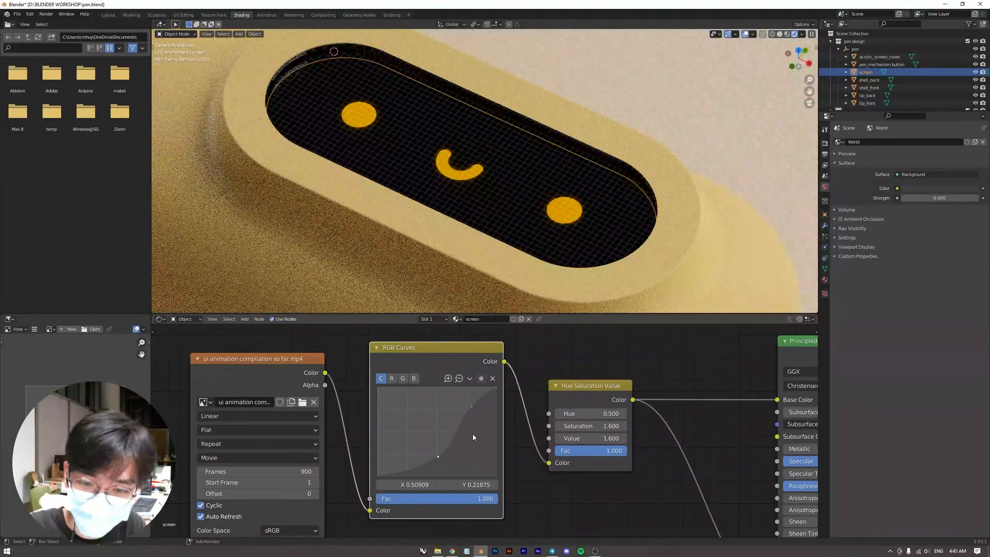
Bypass the RGB Curves node to compare the screen's look, and reconnect its output to the Hue Saturation Value node.
middle_click_drag(473, 433, 403, 422)
scroll(404, 421, "down", 1)
left_click_drag(270, 367, 483, 452)
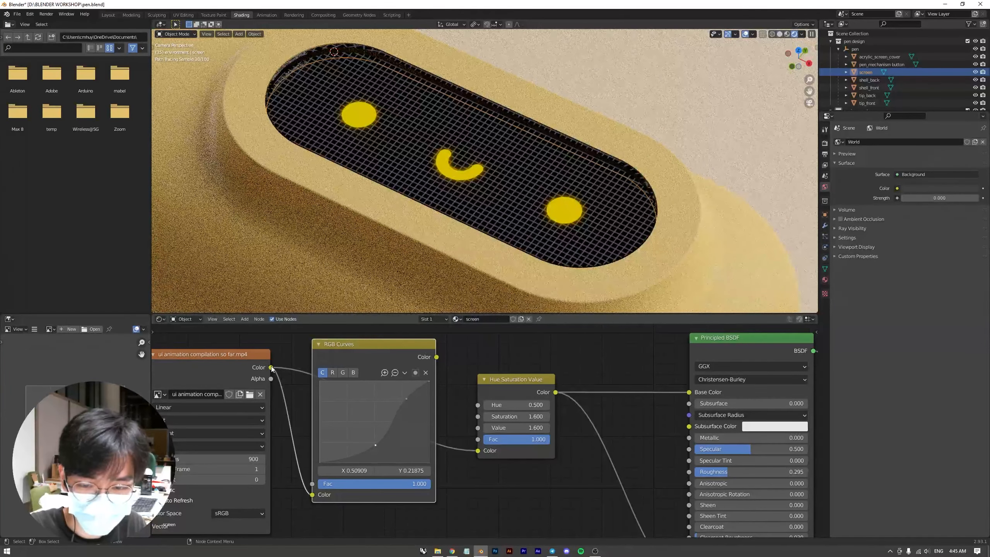
left_click_drag(480, 444, 480, 450)
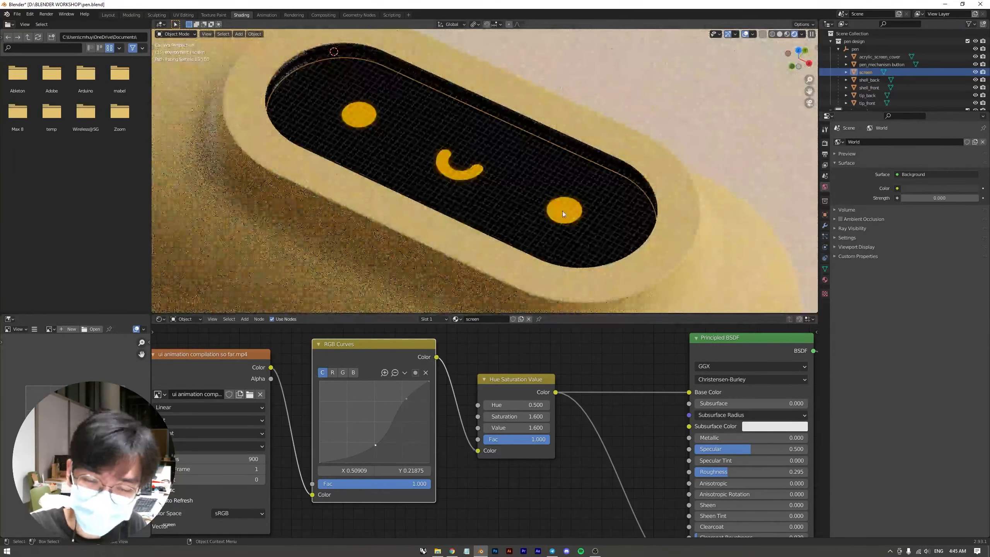
Raise the Value setting of the Hue Saturation Value node in the screen material slightly.
scroll(557, 417, "up", 4)
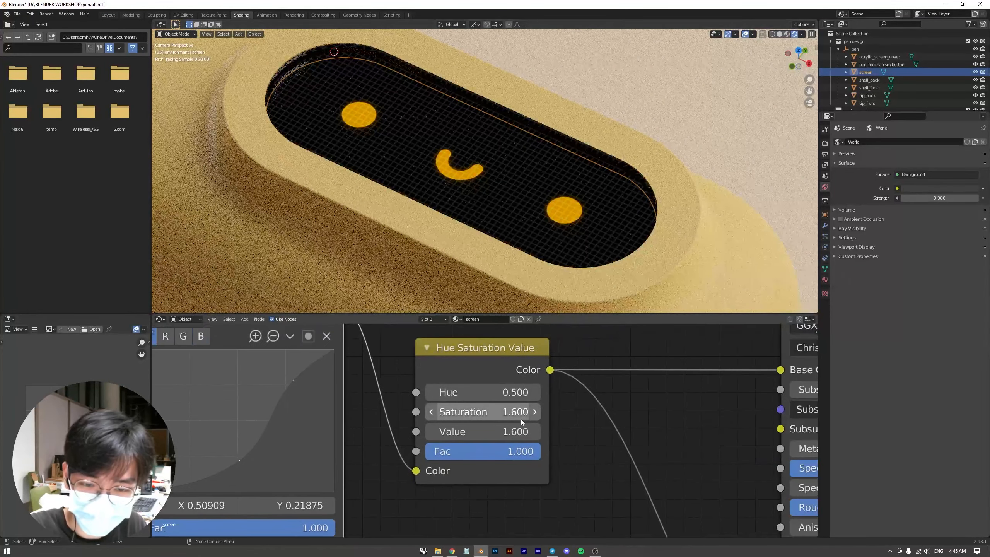
double_click(534, 432)
scroll(566, 445, "down", 4)
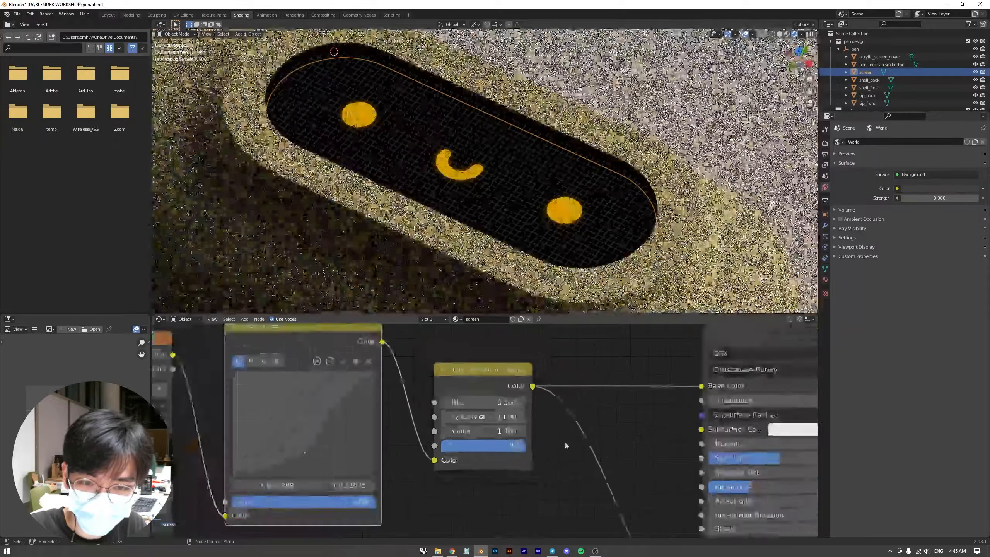
Set the Emission Strength of the screen material's Principled BSDF to 4.2.
middle_click_drag(566, 446, 418, 403)
middle_click_drag(471, 436, 394, 355)
scroll(472, 437, "up", 4)
middle_click_drag(566, 504, 500, 417)
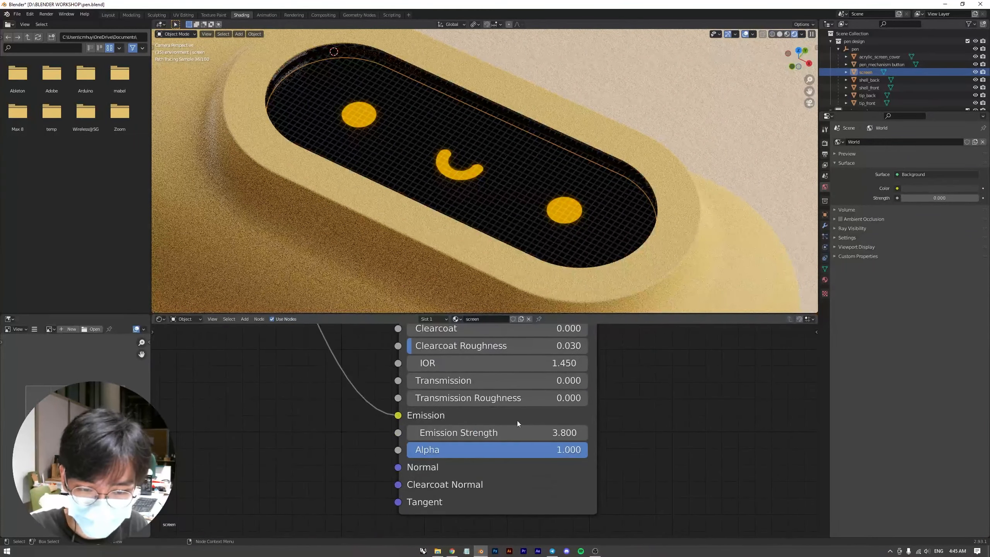
left_click(582, 435)
left_click(583, 435)
left_click(583, 435)
left_click(583, 436)
scroll(573, 253, "down", 1)
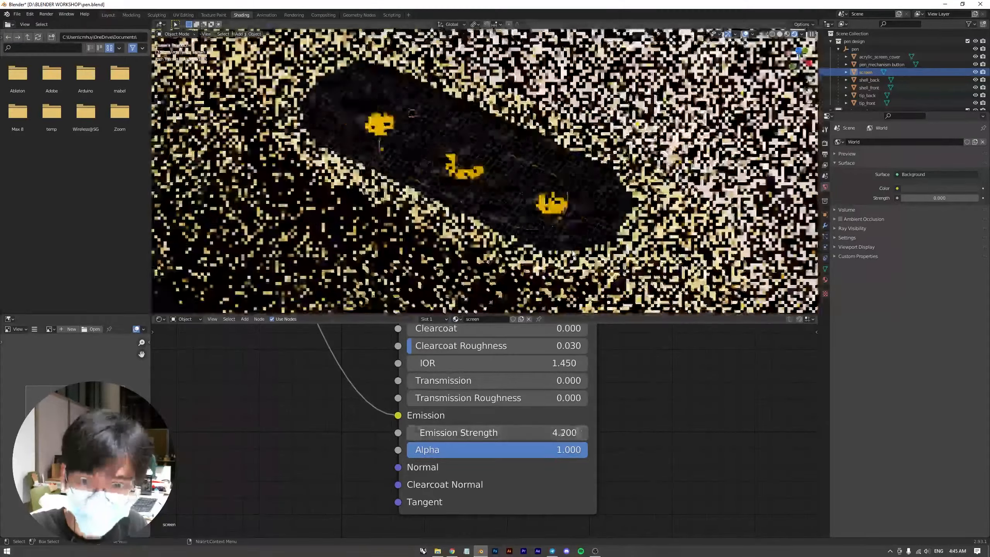
Switch to the Layout workspace and show the pen in the top view with Material Preview shading.
left_click(642, 205)
scroll(643, 204, "down", 2)
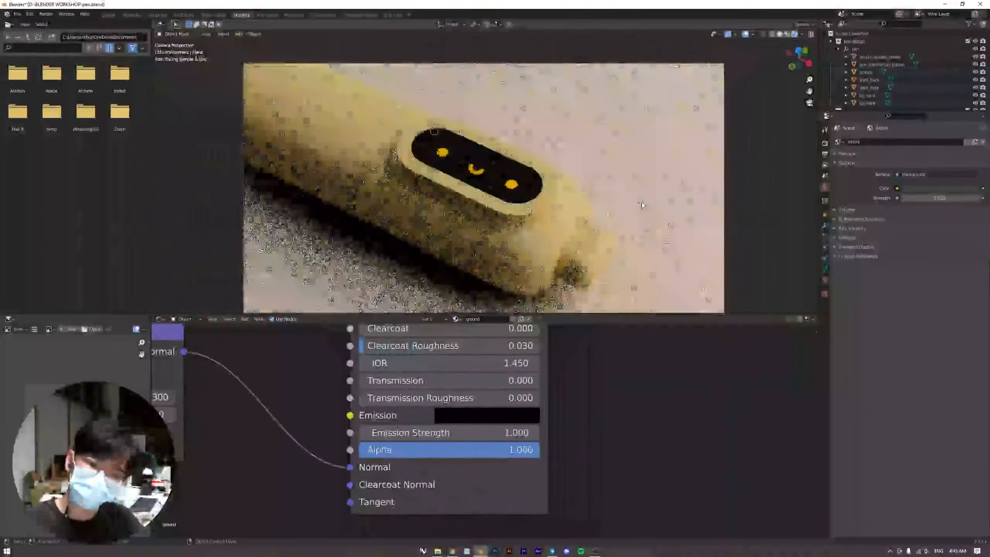
scroll(508, 193, "up", 6)
scroll(508, 193, "down", 5)
scroll(509, 198, "down", 1)
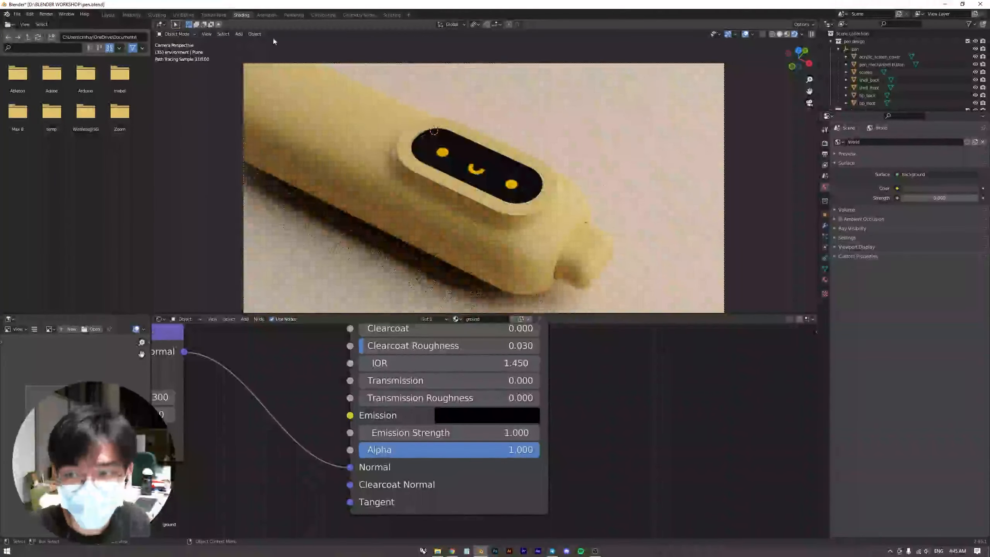
left_click(108, 14)
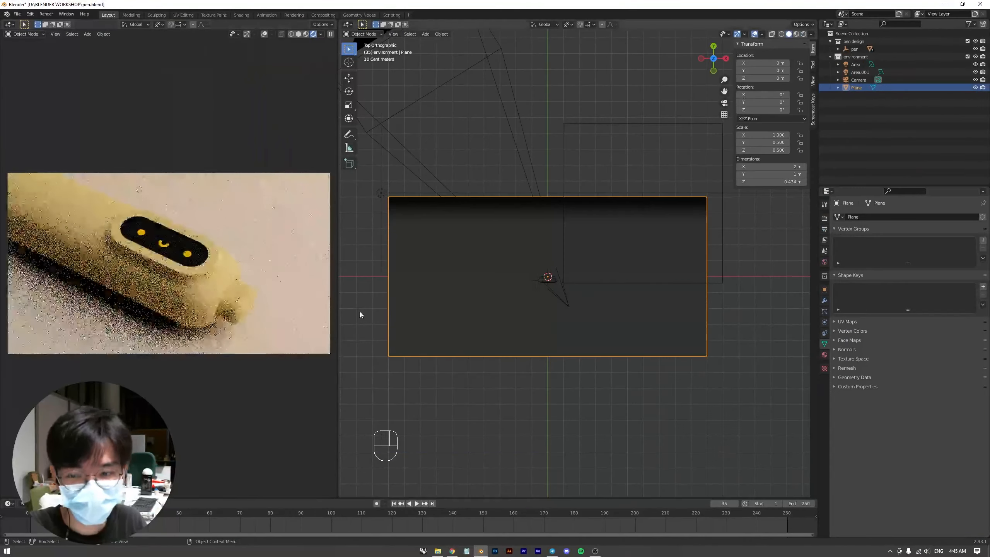
left_click(360, 315)
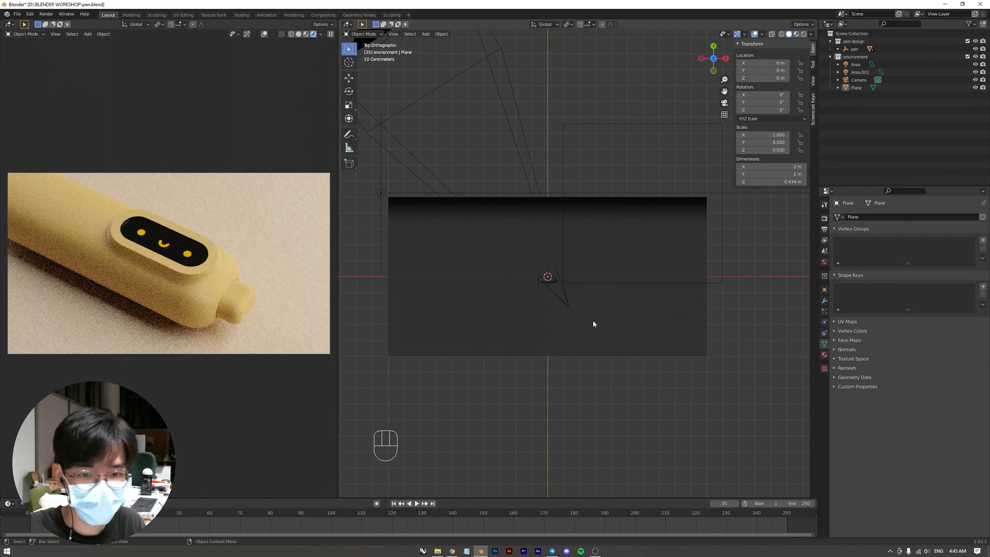
left_click(593, 321)
scroll(478, 300, "up", 9)
middle_click_drag(469, 300, 594, 222, "shift")
scroll(585, 253, "up", 3)
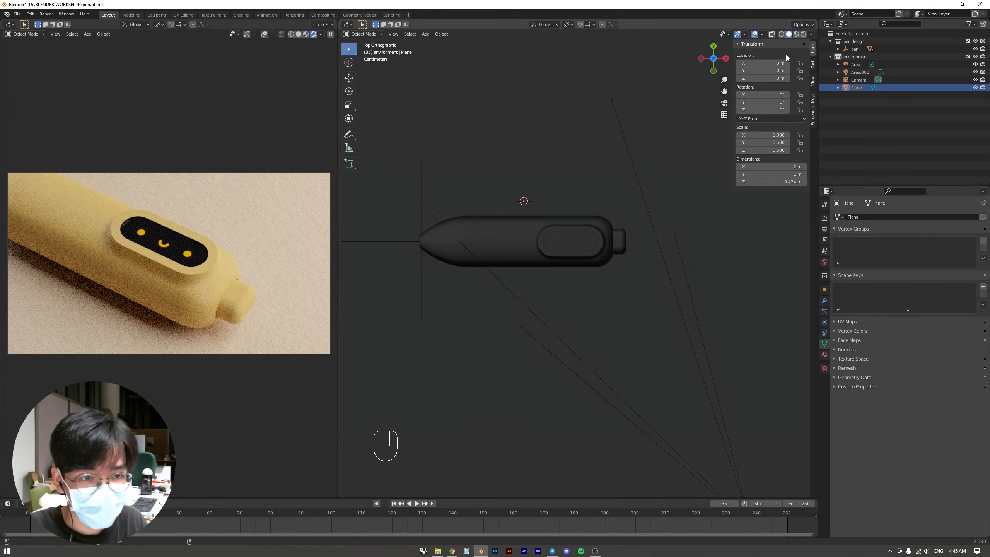
left_click(795, 35)
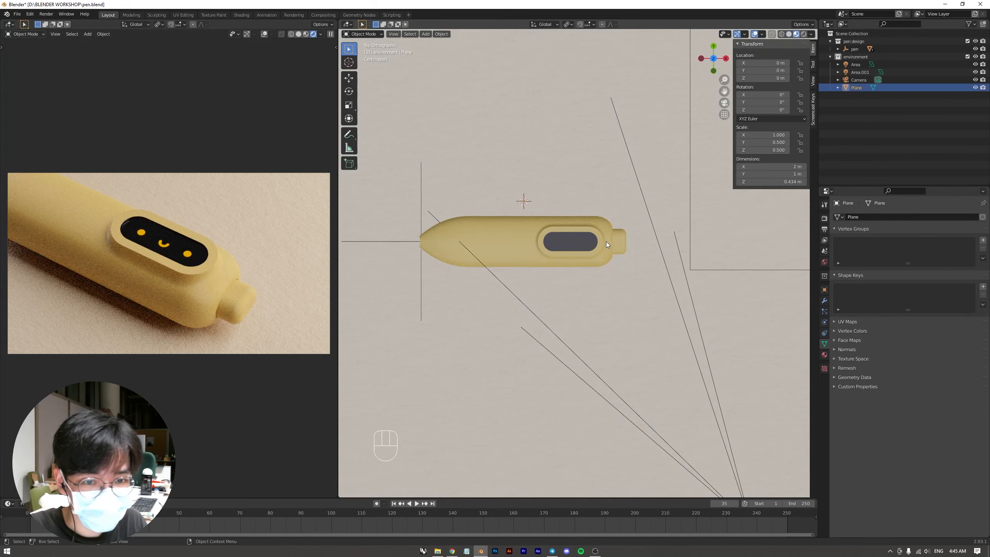
Expand the pen's hierarchy and hide the acrylic_screen_cover object in the viewport.
scroll(608, 240, "up", 4)
left_click(575, 214)
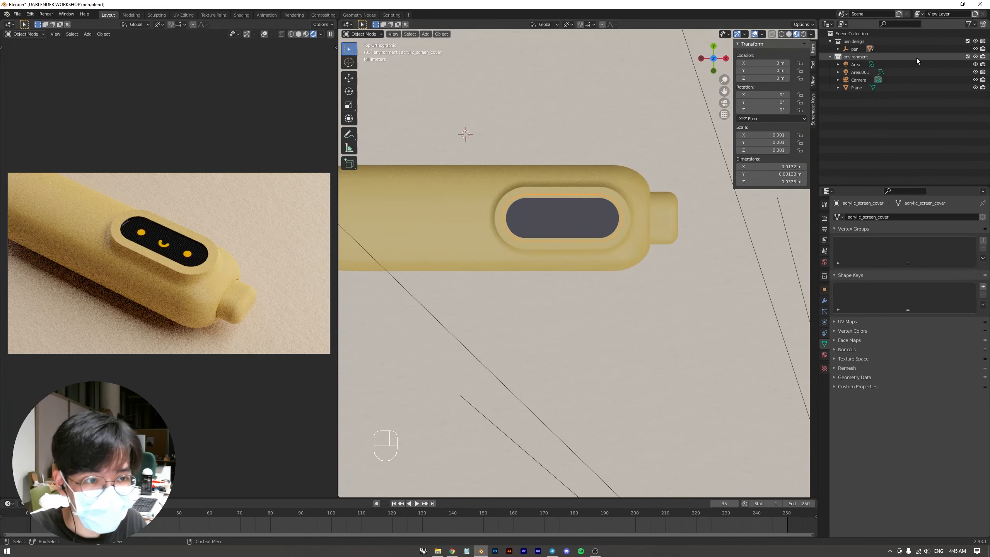
left_click(833, 49)
left_click(838, 49)
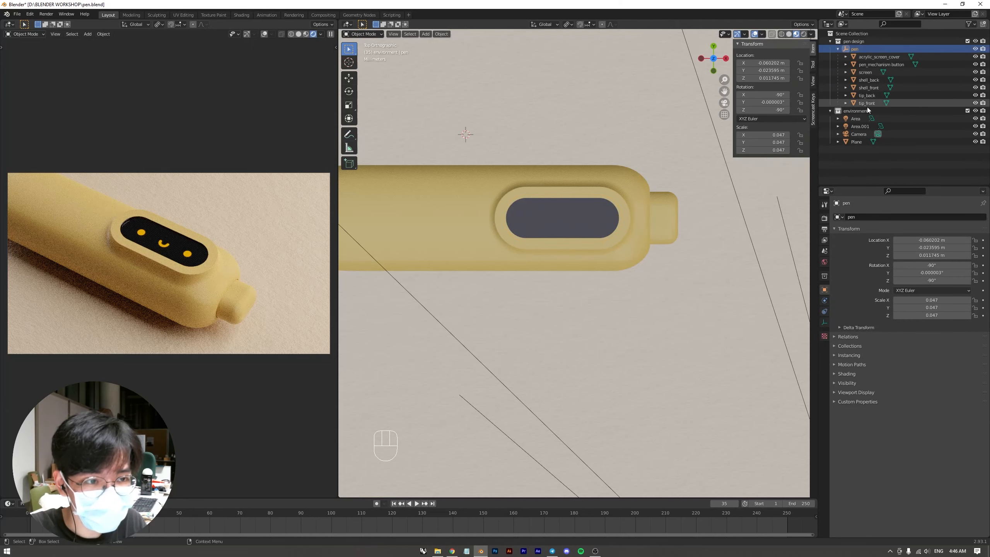
left_click(884, 57)
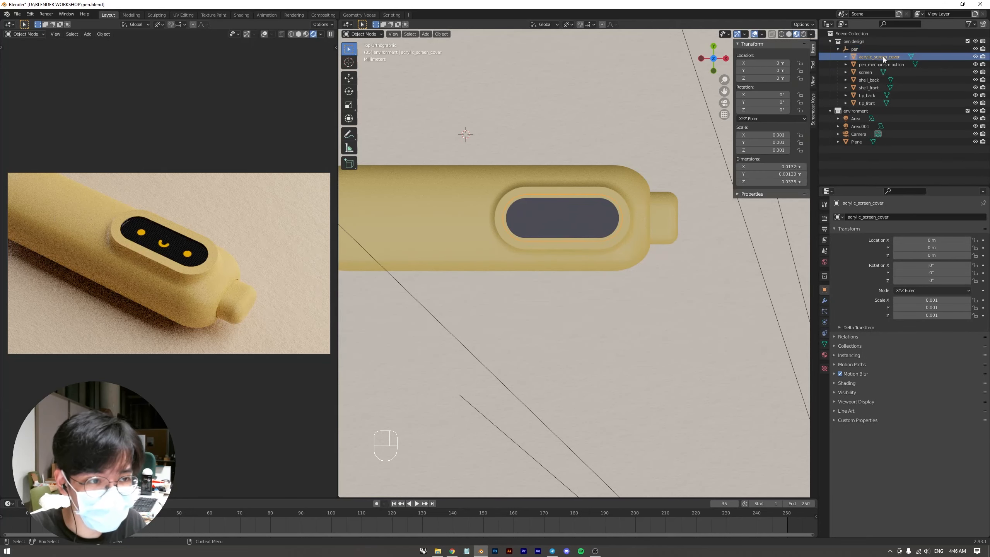
left_click(975, 57)
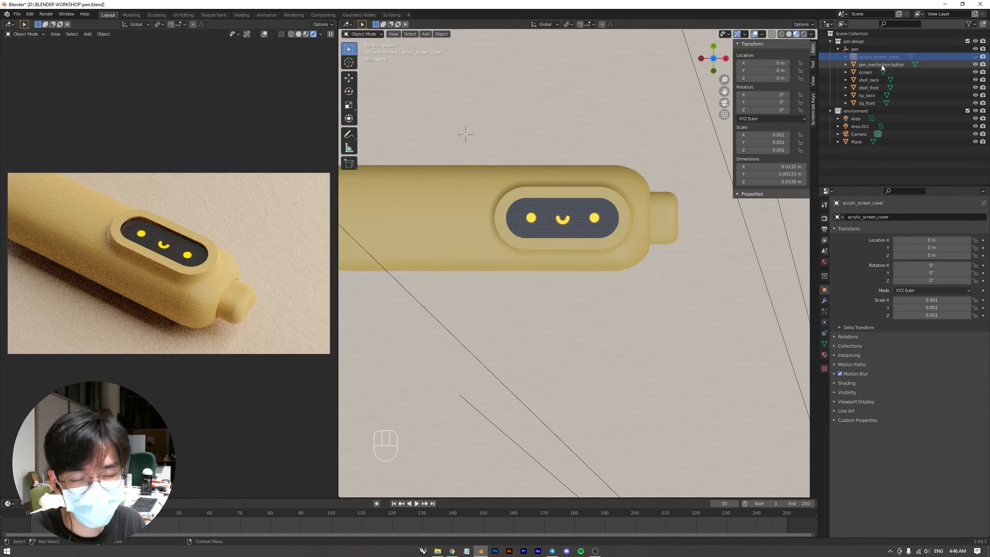
Enable Depth of Field on the camera and pick the pen's screen as its Focus Object.
scroll(590, 226, "up", 4)
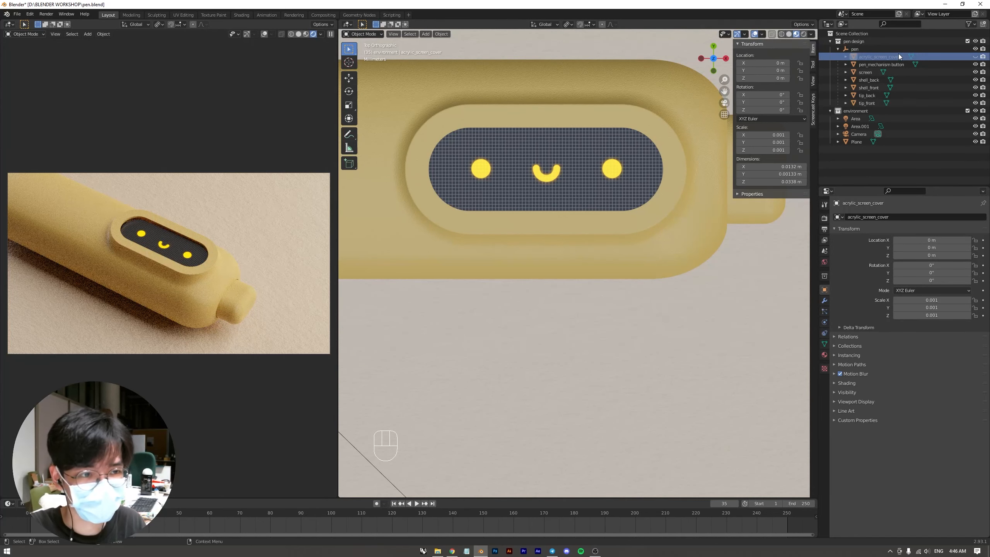
middle_click_drag(621, 182, 611, 269, "shift")
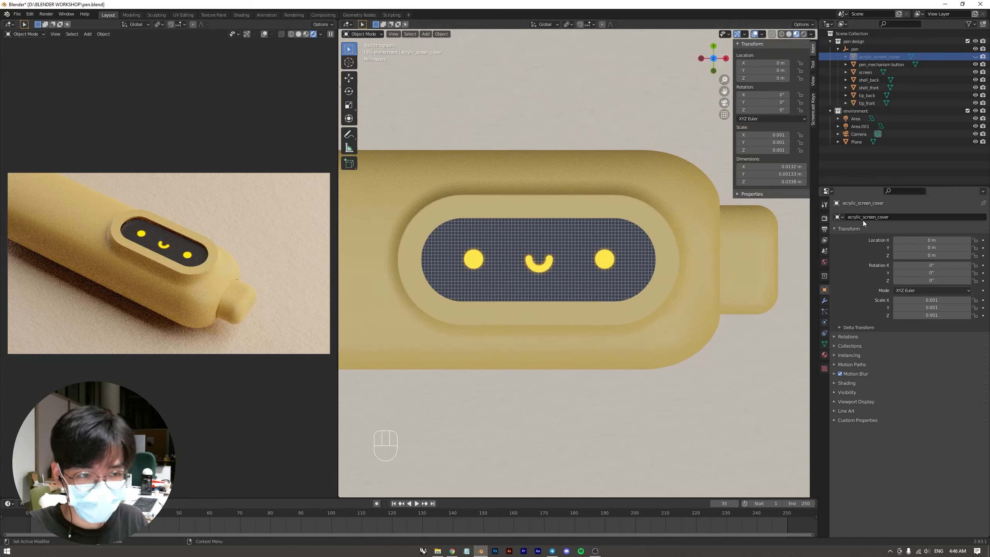
left_click(866, 162)
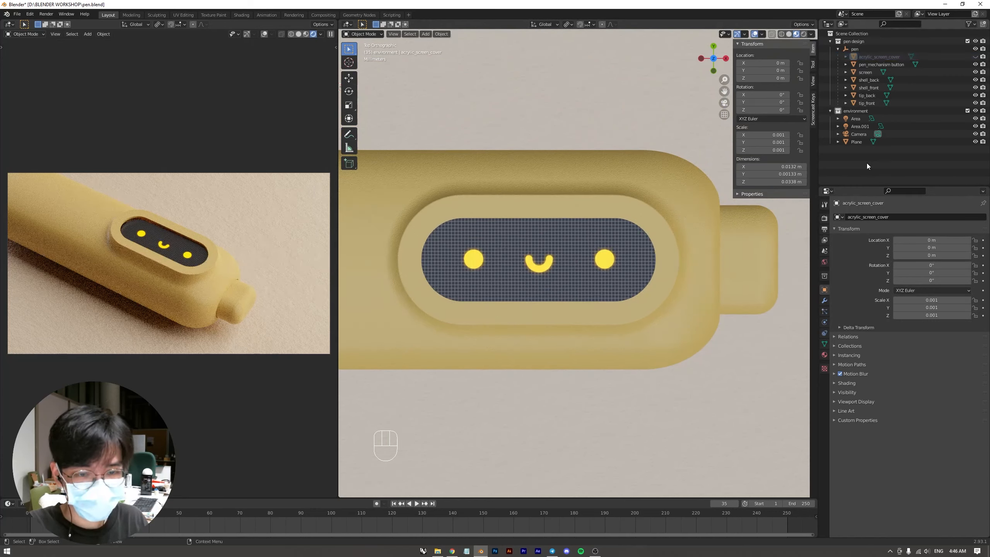
left_click(859, 134)
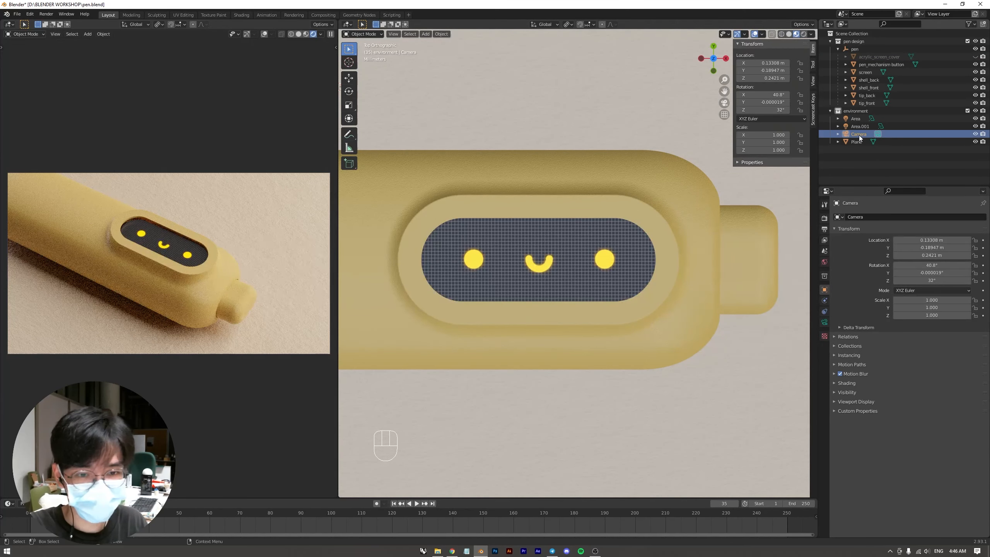
left_click(825, 323)
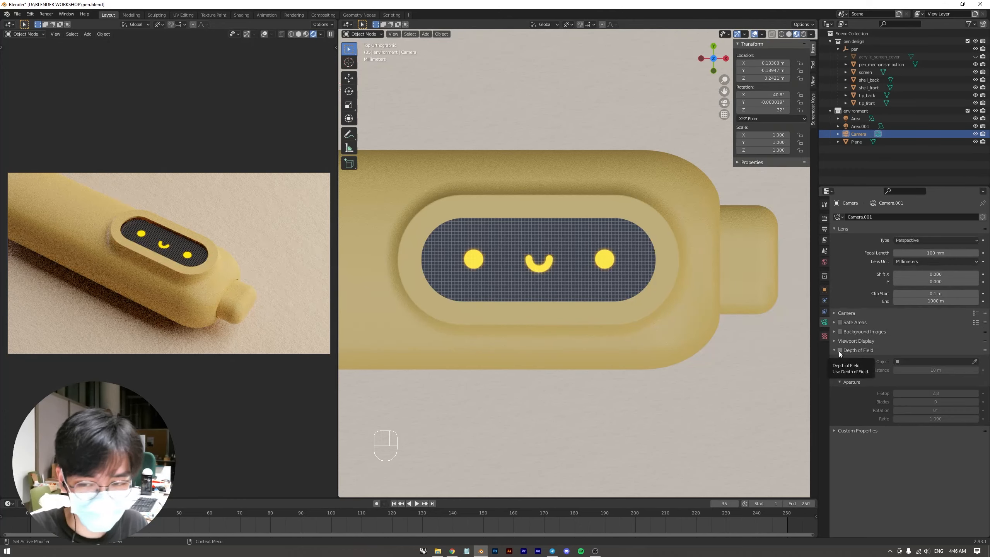
left_click(839, 350)
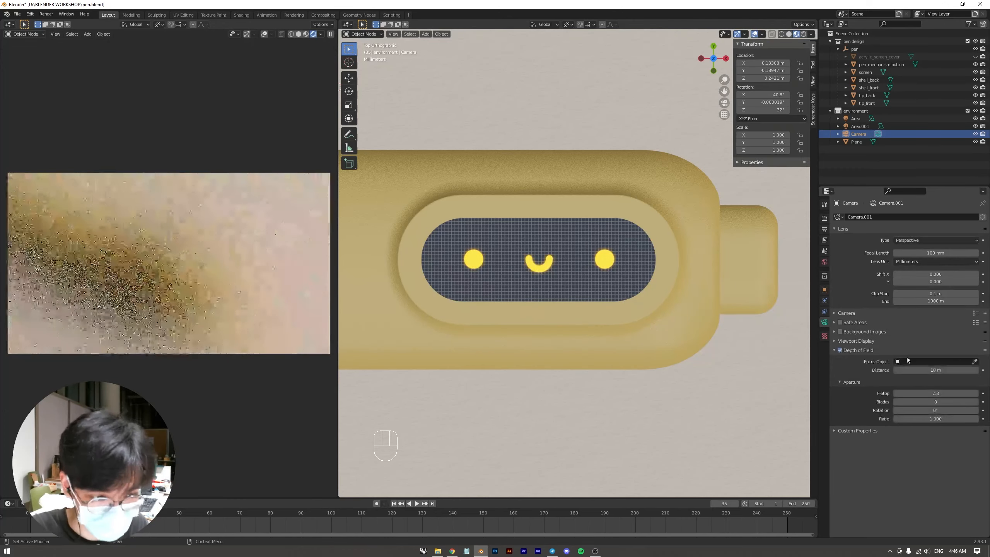
left_click(975, 362)
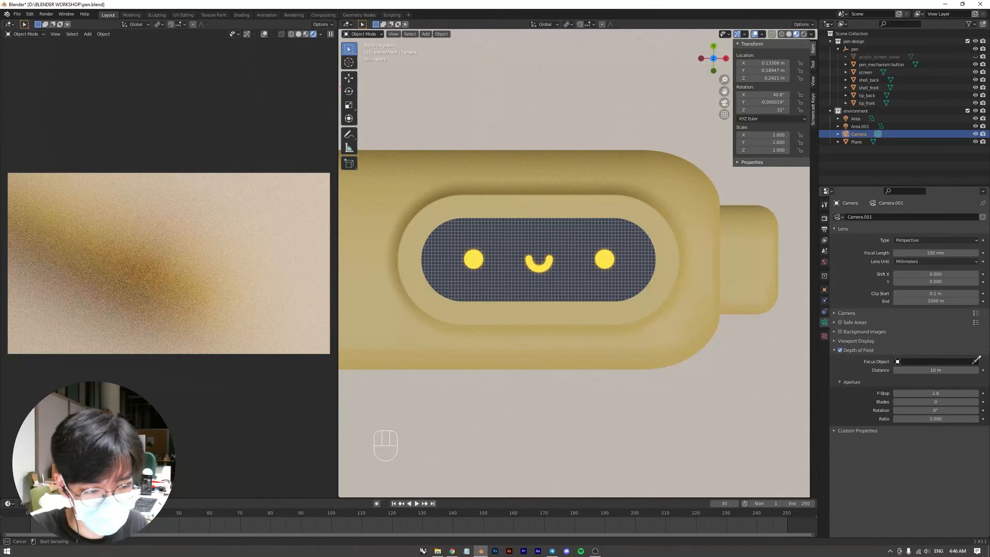
left_click(608, 260)
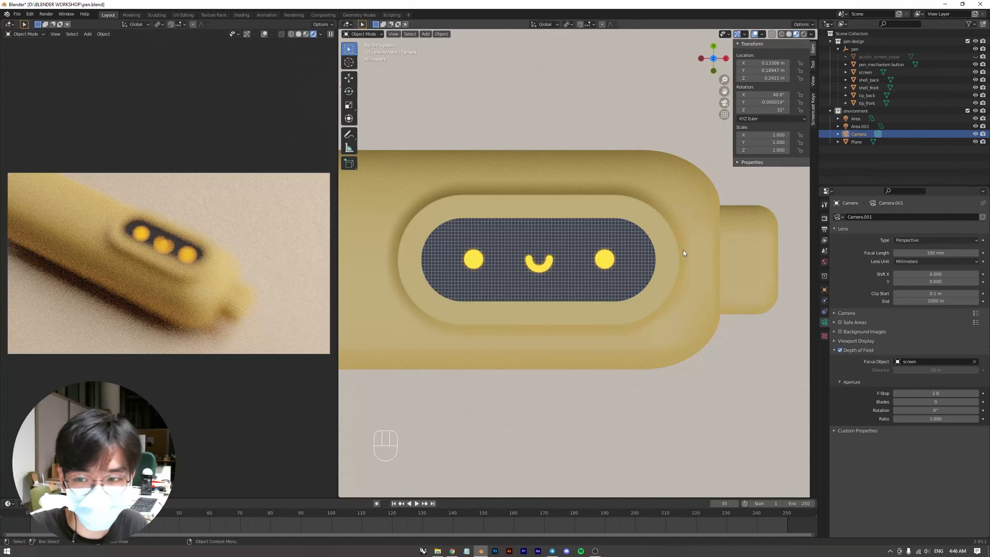
Examine the pen and its display from an angled perspective while checking the depth-of-field blur in the camera view.
middle_click_drag(638, 282, 596, 217)
scroll(620, 243, "down", 6)
middle_click_drag(580, 272, 580, 246)
middle_click_drag(582, 281, 580, 230, "shift")
scroll(568, 351, "up", 3)
middle_click_drag(572, 372, 568, 233, "shift")
scroll(580, 315, "up", 2)
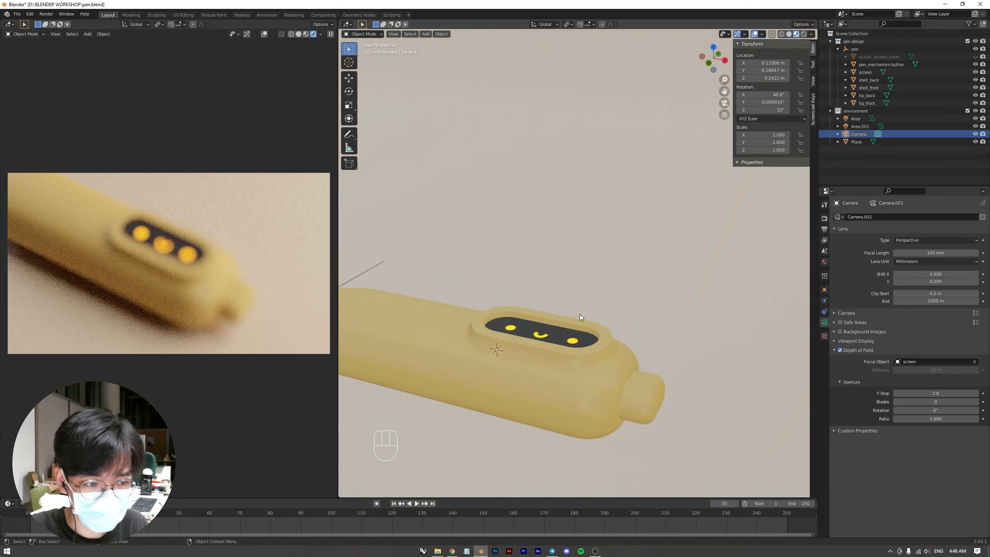
middle_click_drag(580, 315, 587, 271, "shift")
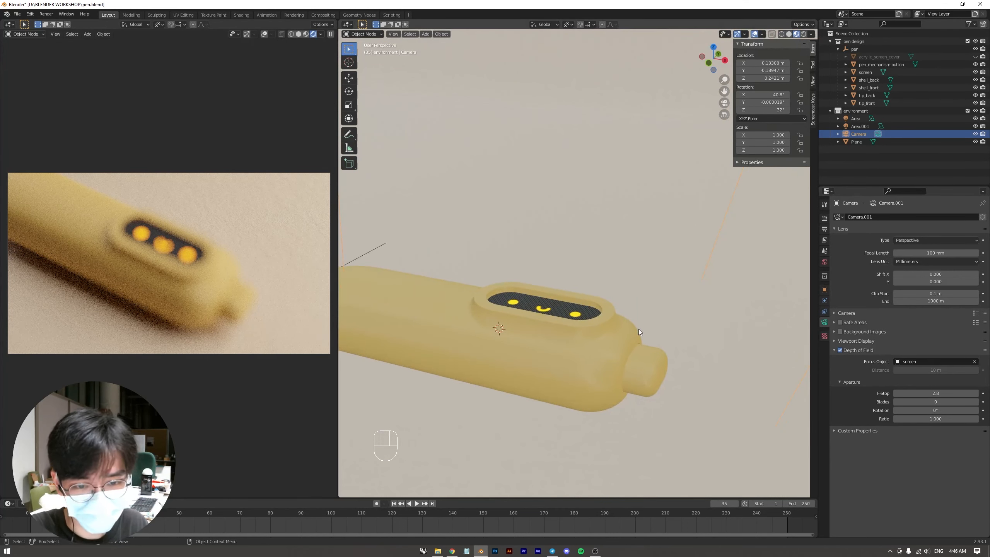
scroll(597, 315, "up", 2)
middle_click_drag(590, 303, 592, 318)
scroll(593, 308, "down", 2)
middle_click_drag(599, 274, 628, 317, "shift")
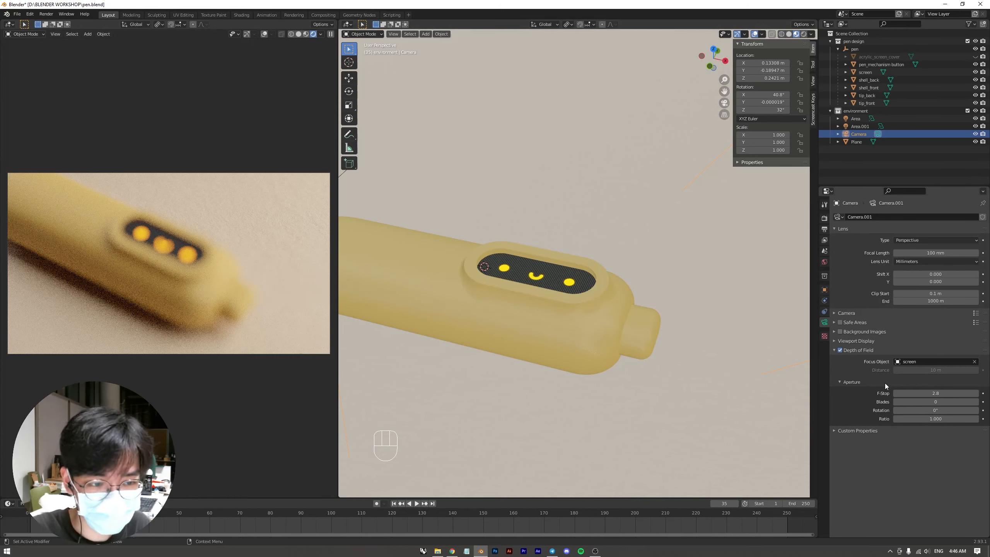
scroll(691, 244, "down", 5)
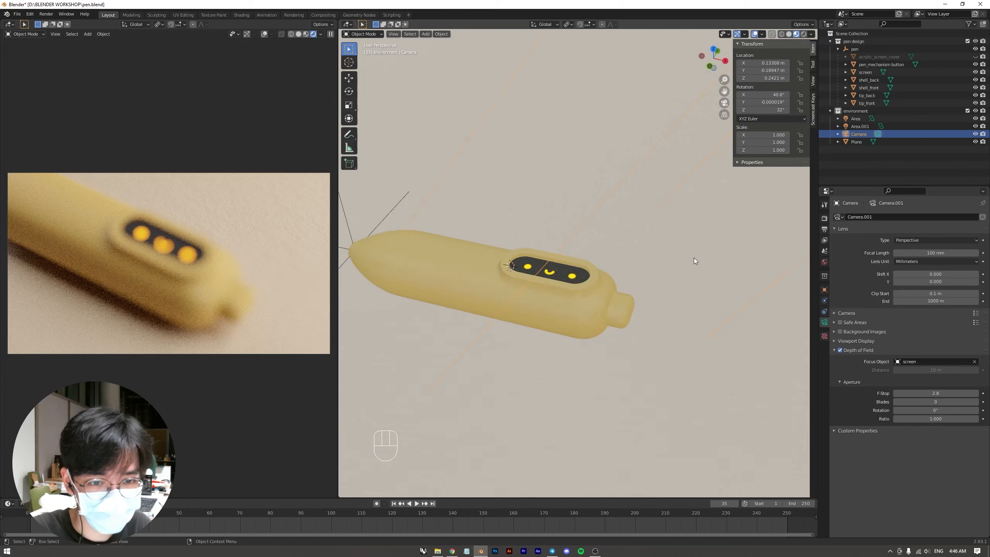
Select the parent pen empty and inspect where its origin lies relative to the display.
left_click(838, 152)
left_click(866, 52)
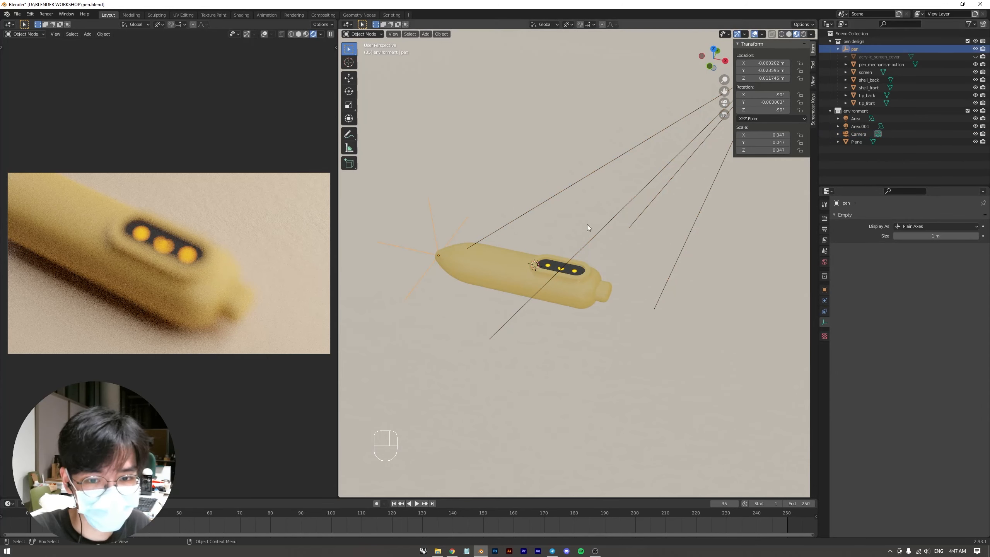
scroll(595, 285, "up", 6)
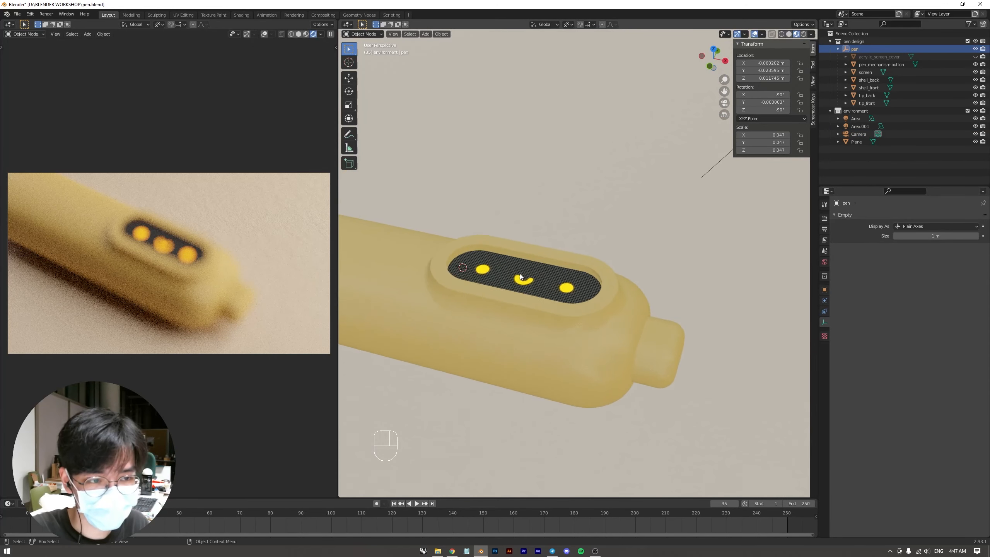
scroll(611, 284, "down", 5)
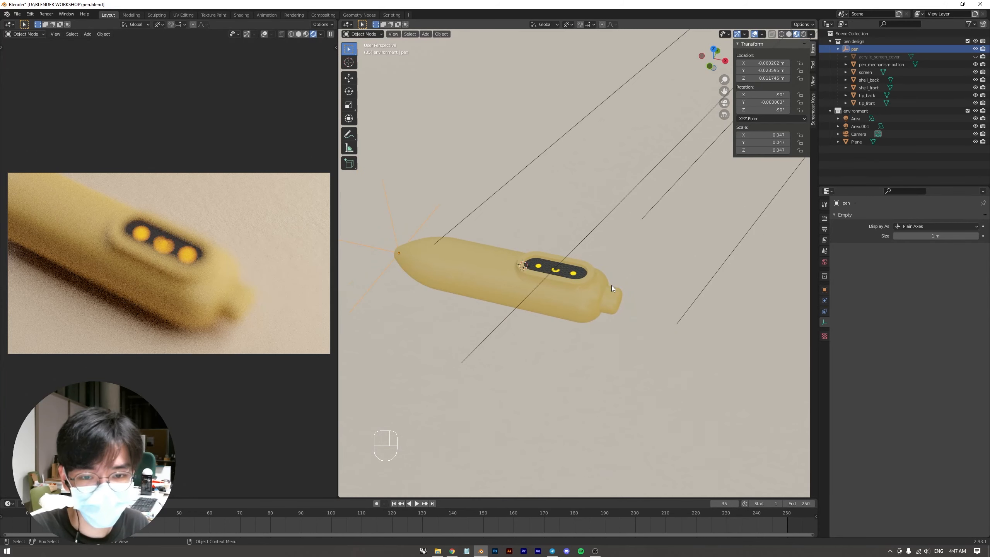
scroll(610, 285, "up", 3)
Add a Plain Axes empty at the world origin and scale it down to about 0.032.
key("shift+a")
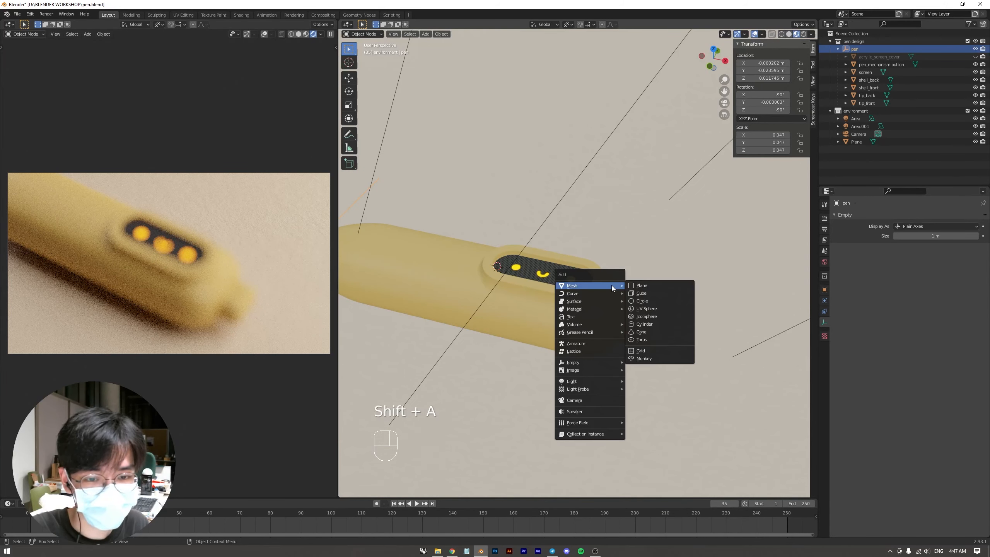
mouse_move(586, 365)
left_click(635, 360)
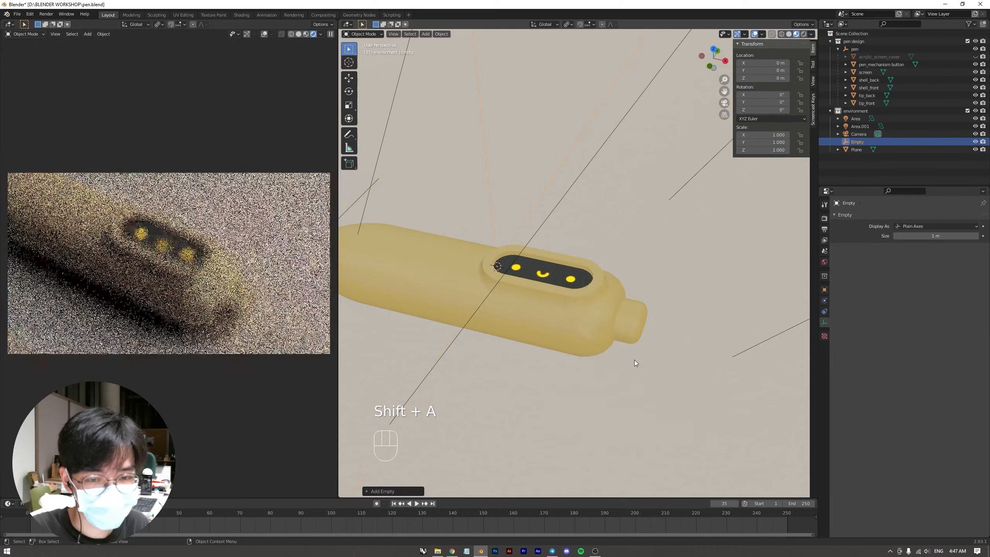
scroll(634, 360, "down", 4)
key("s")
left_click(557, 265)
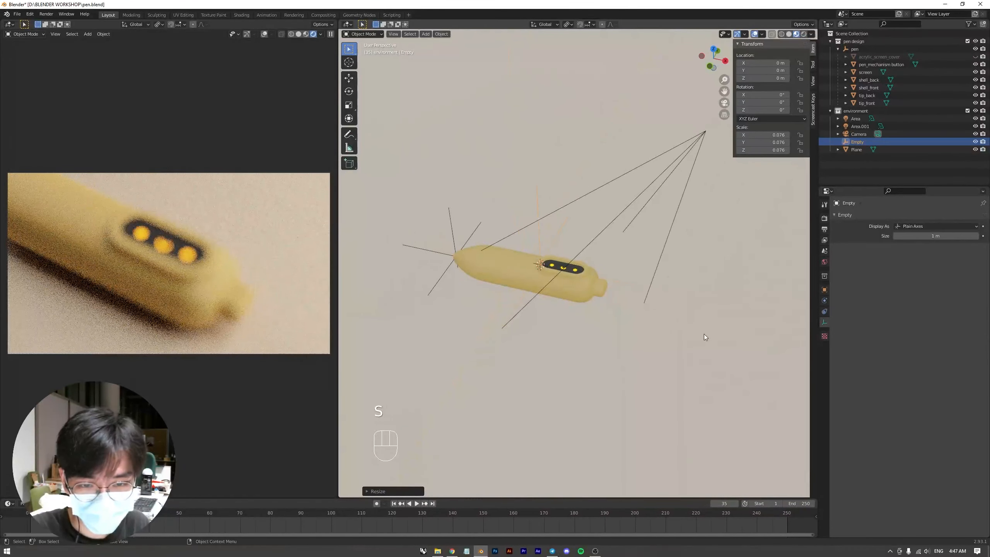
key("s")
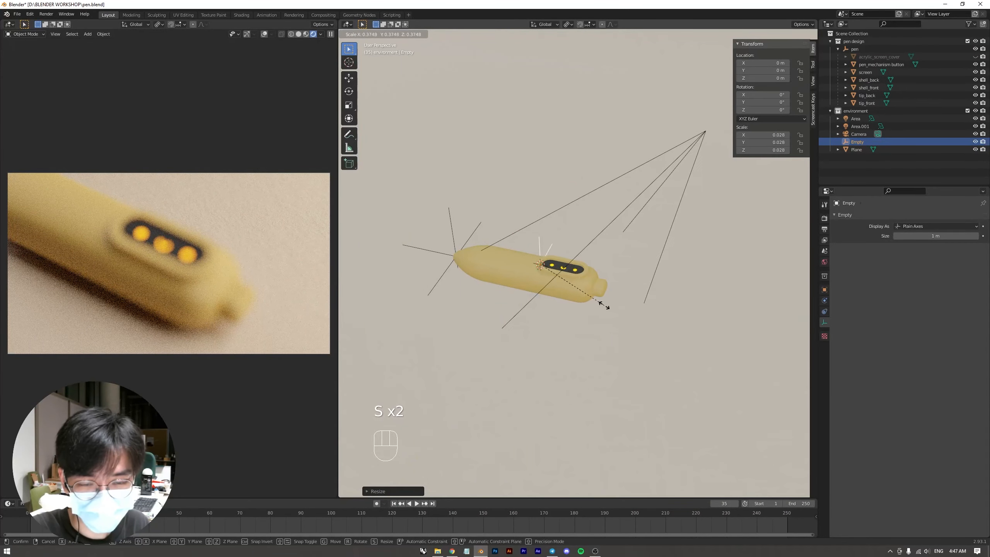
left_click(612, 310)
In front view, move the empty to the display's height, at about X 0.0277 m and Z 0.0241 m.
scroll(521, 276, "up", 5)
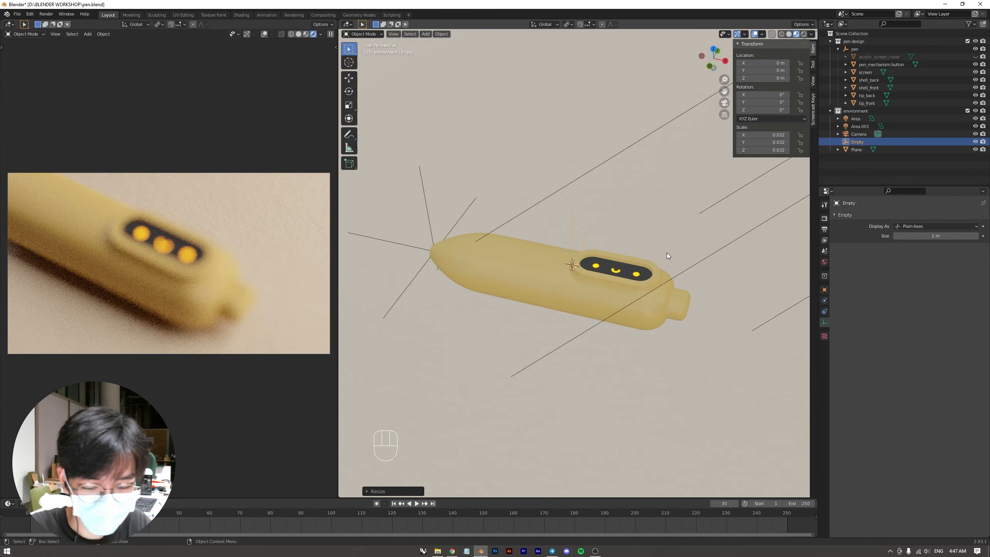
key("KP_1")
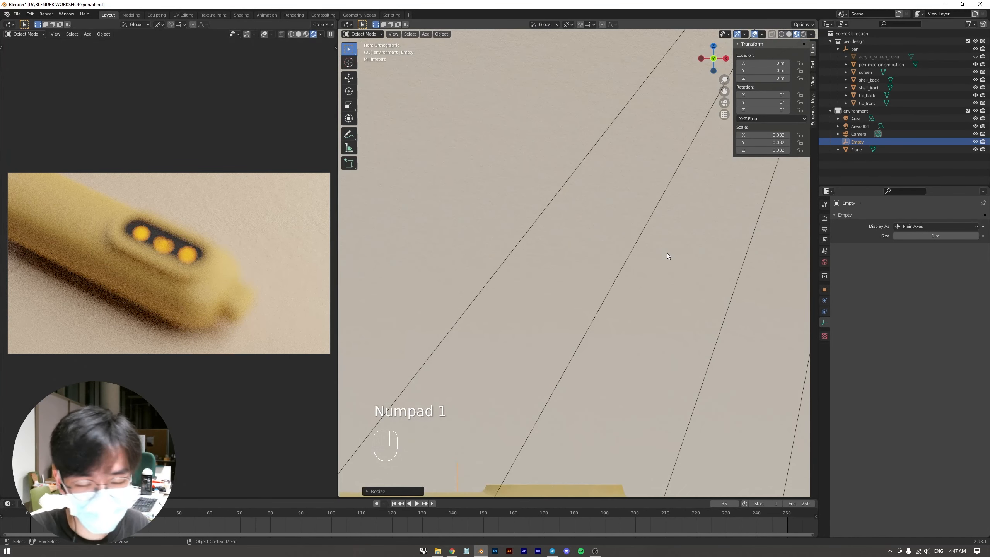
middle_click_drag(586, 430, 563, 261, "shift")
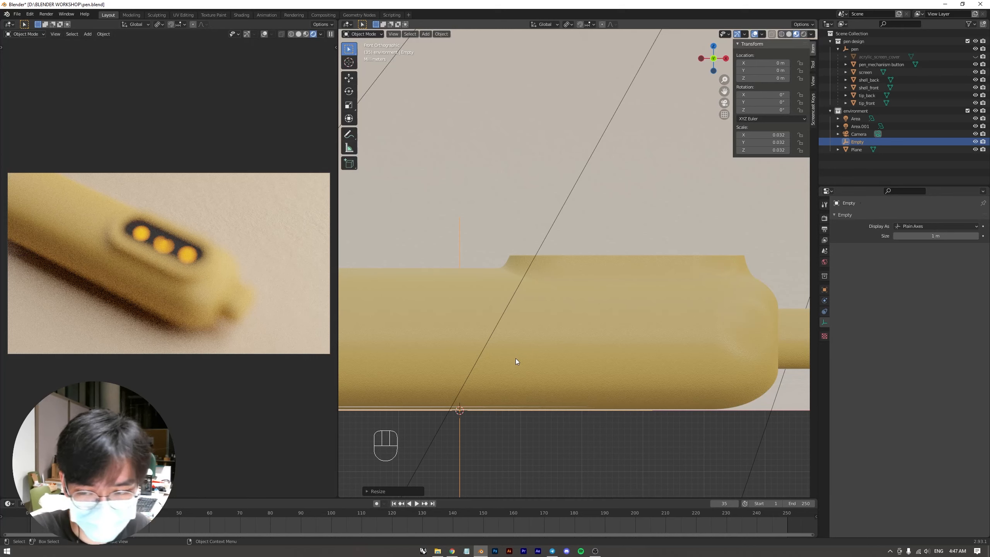
key("g")
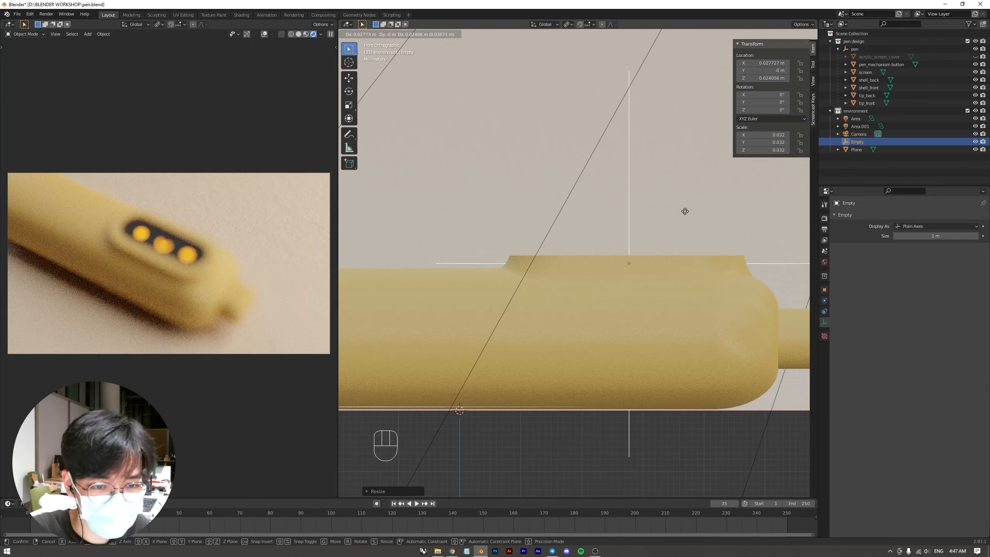
left_click(685, 211)
In top view, center the empty on the display's smiley face, at about X 0.0274 m and Y -0.0235 m.
key("KP_7")
scroll(685, 211, "down", 1)
middle_click_drag(620, 137, 588, 214, "shift")
scroll(572, 187, "up", 5)
middle_click_drag(556, 92, 568, 201, "shift")
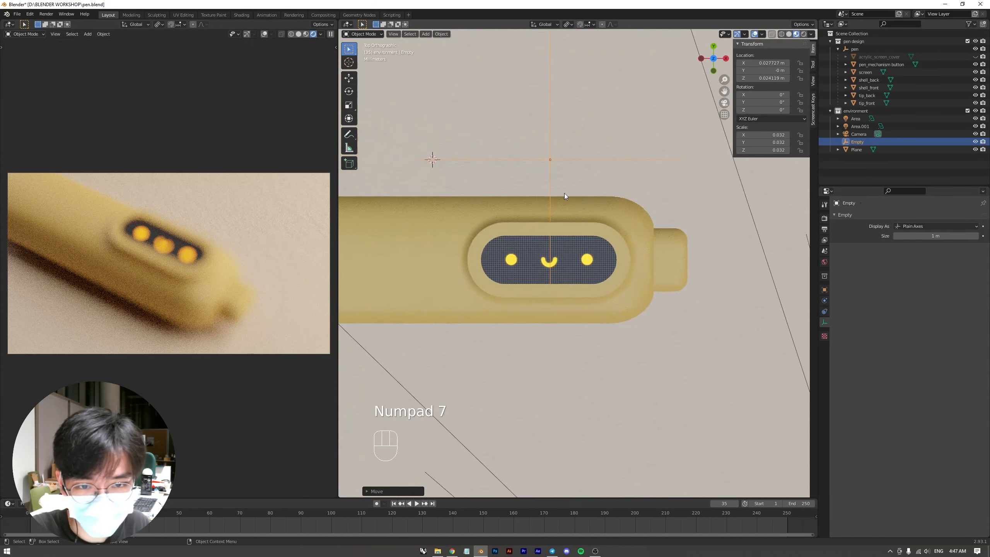
scroll(567, 201, "up", 3)
key("g")
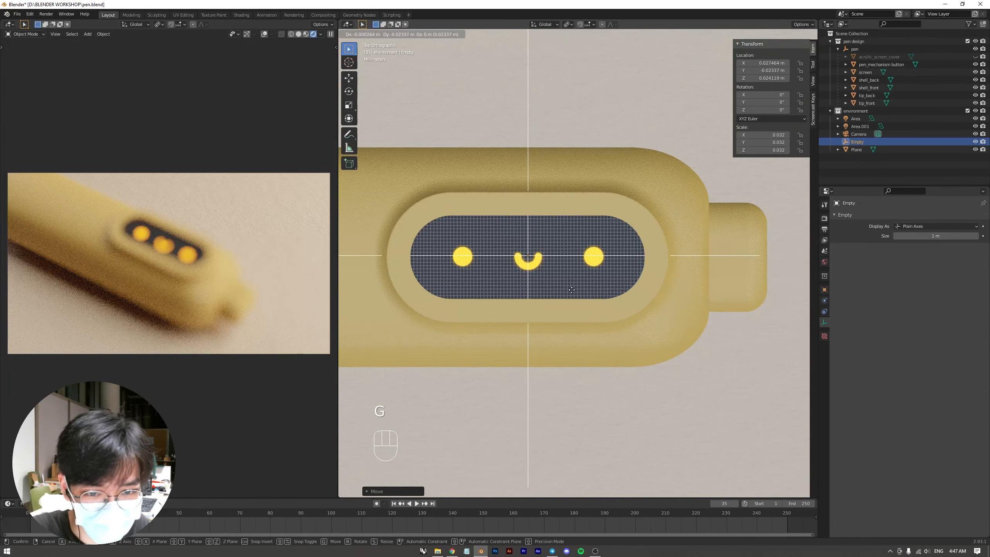
left_click(571, 290)
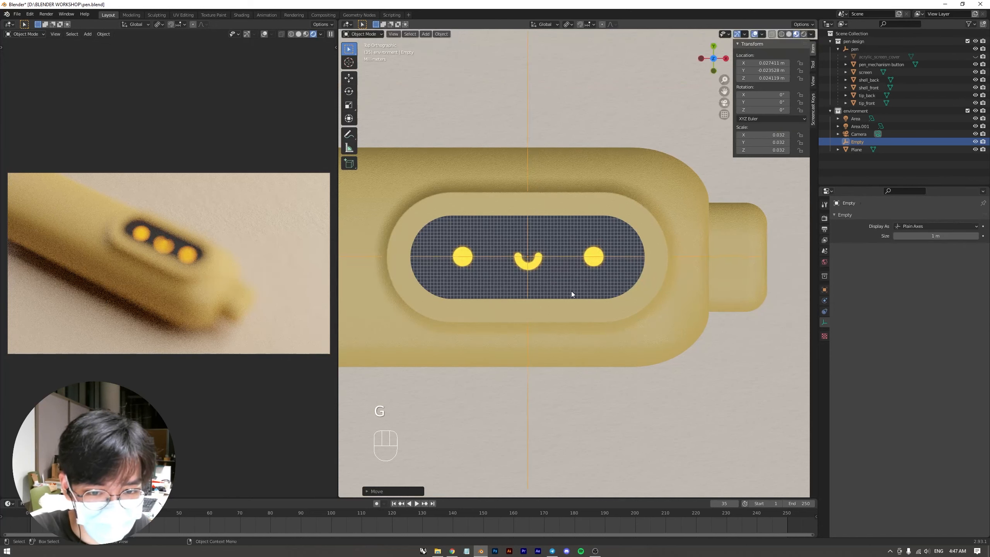
Rename the new empty in the environment collection as dof.
double_click(860, 142)
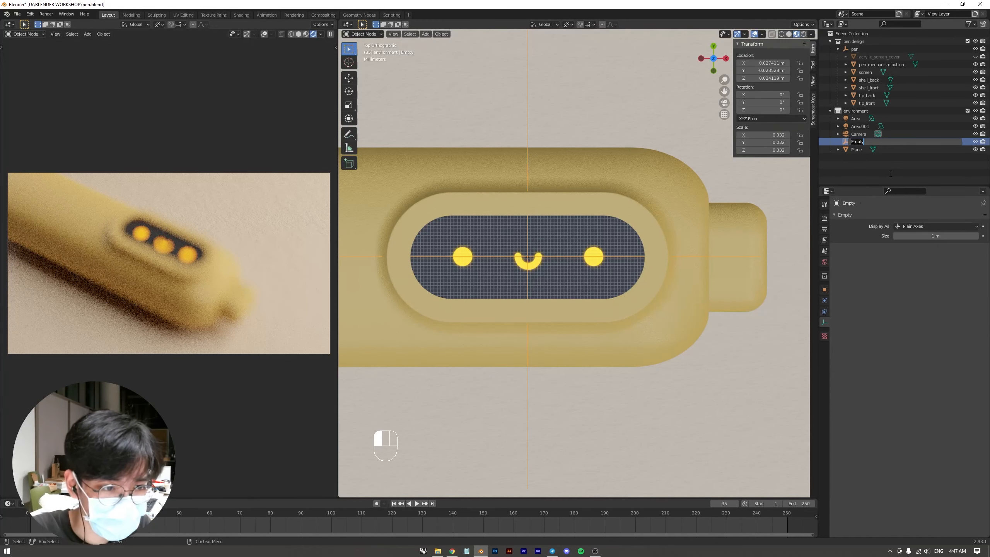
type("dof")
key("Return")
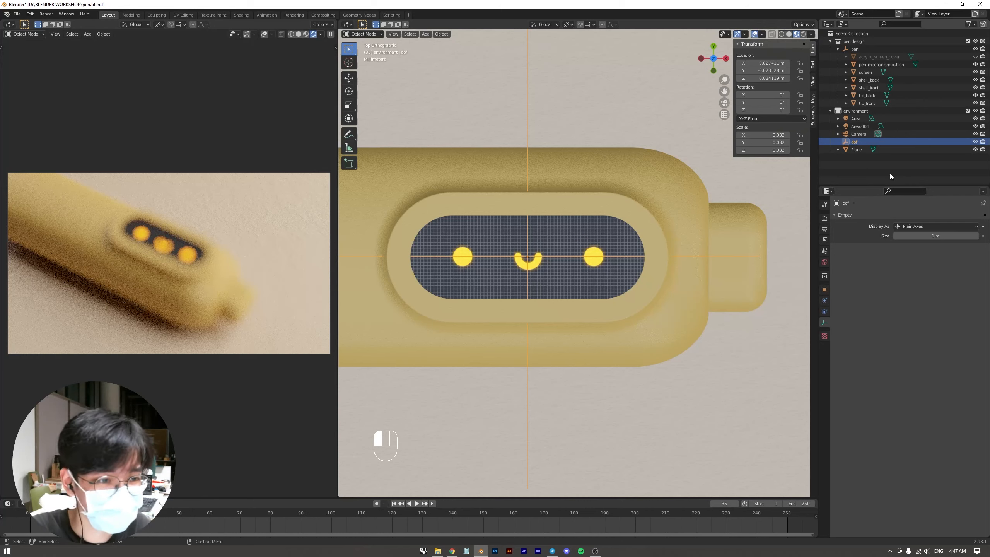
left_click(890, 174)
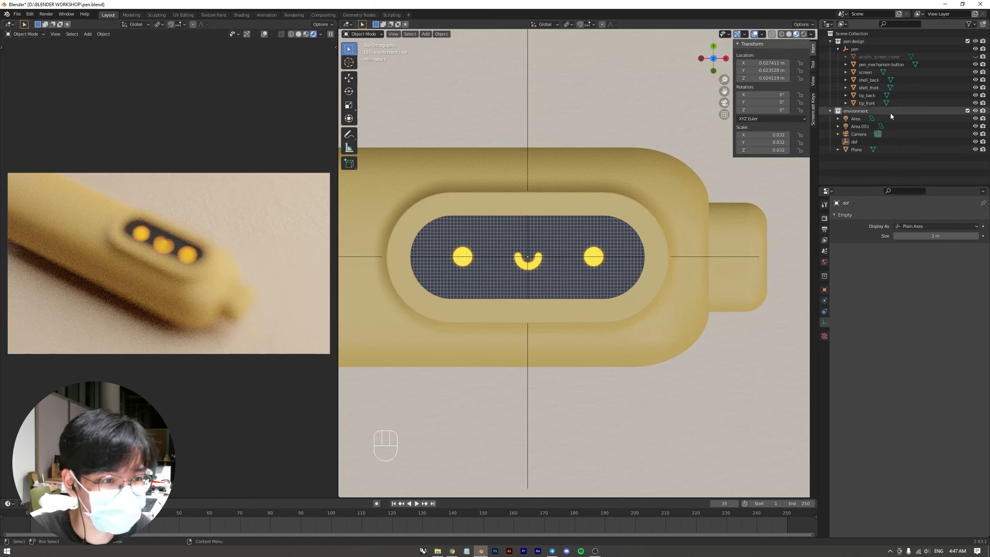
Set the camera's Depth of Field Focus Object to the dof empty.
left_click(855, 134)
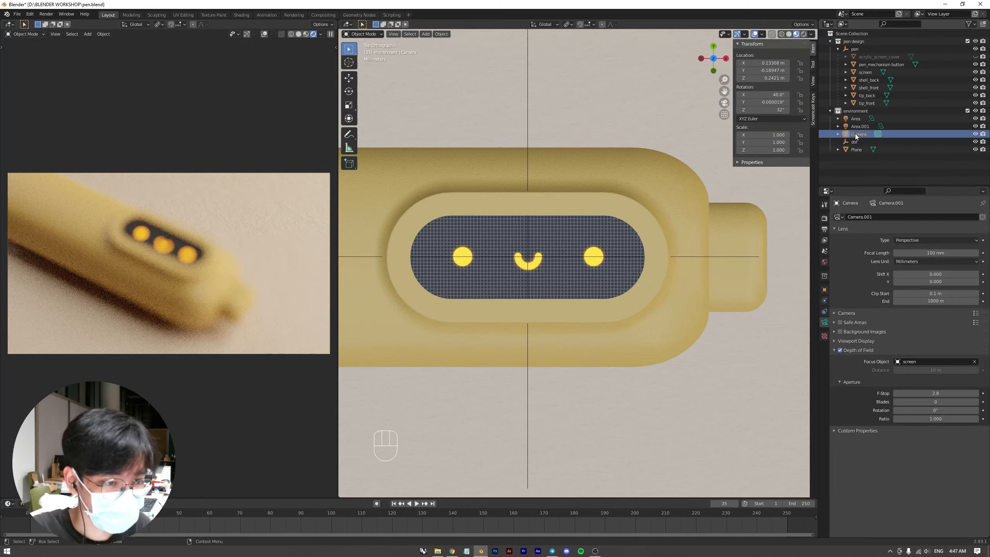
left_click(920, 362)
type("dof")
key("Return")
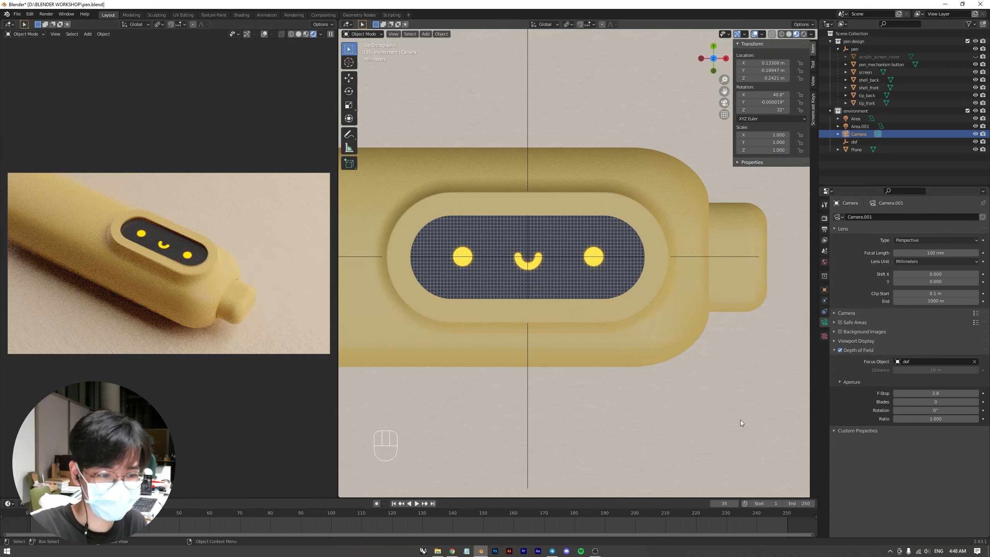
left_click(757, 405)
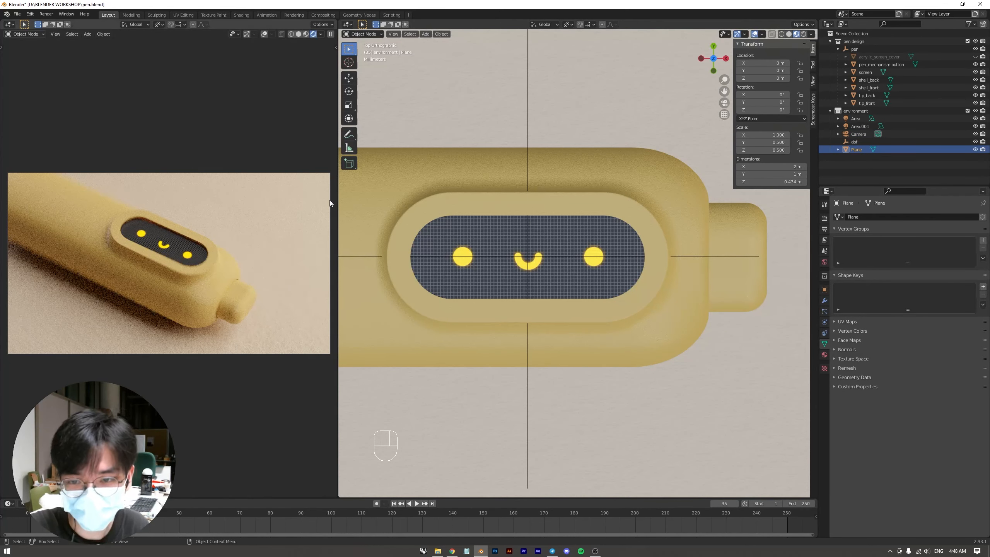
Lock the camera to the view and reframe the shot slightly closer around the pen's display.
key("n")
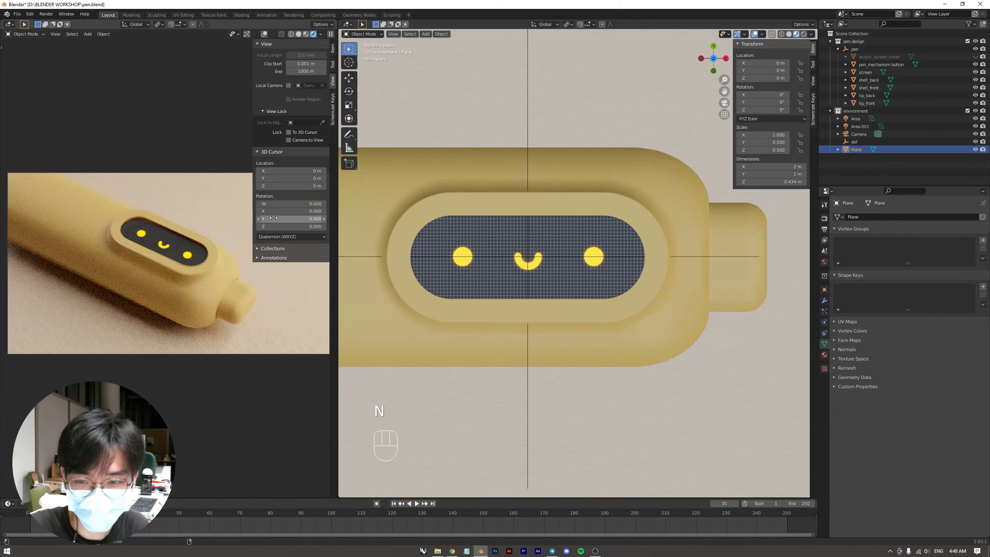
key("n")
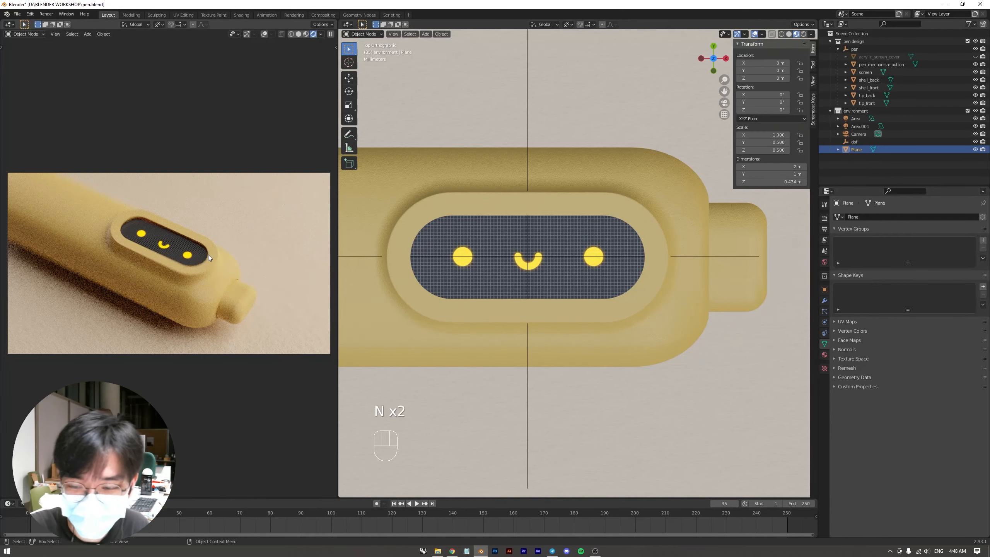
middle_click_drag(208, 254, 203, 249, "shift")
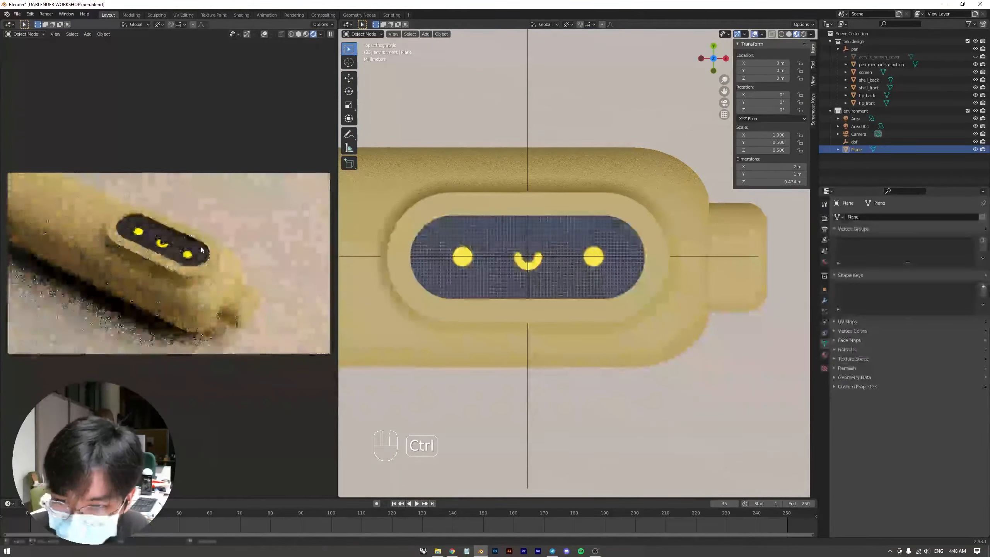
key("n")
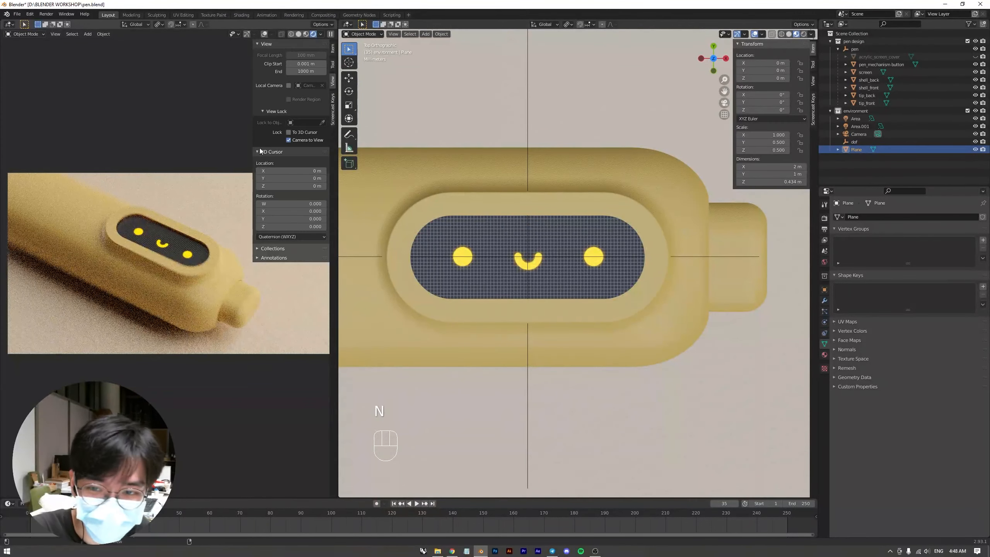
key("n")
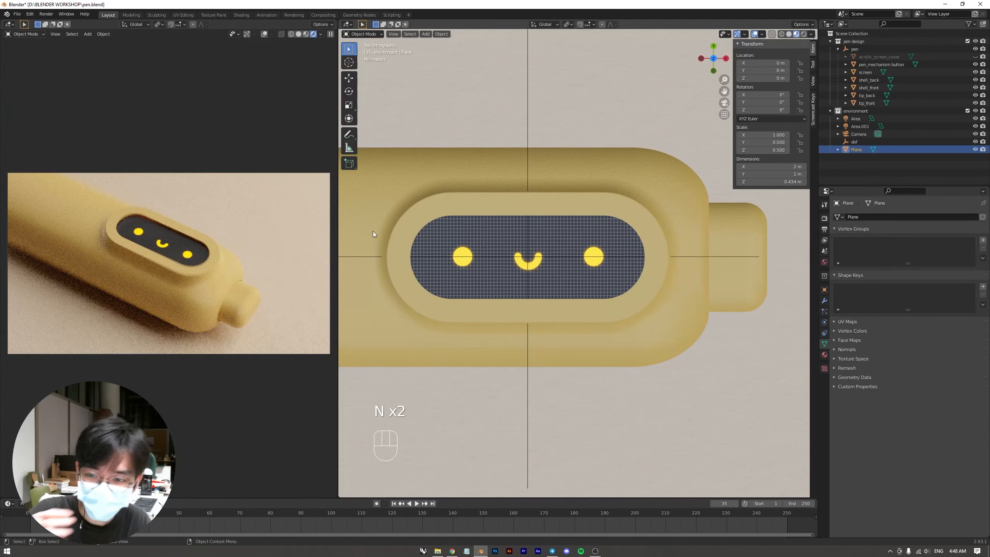
Look over the whole ground plane, camera and light layout from above and clear the selection.
scroll(460, 360, "down", 8)
scroll(482, 342, "down", 7)
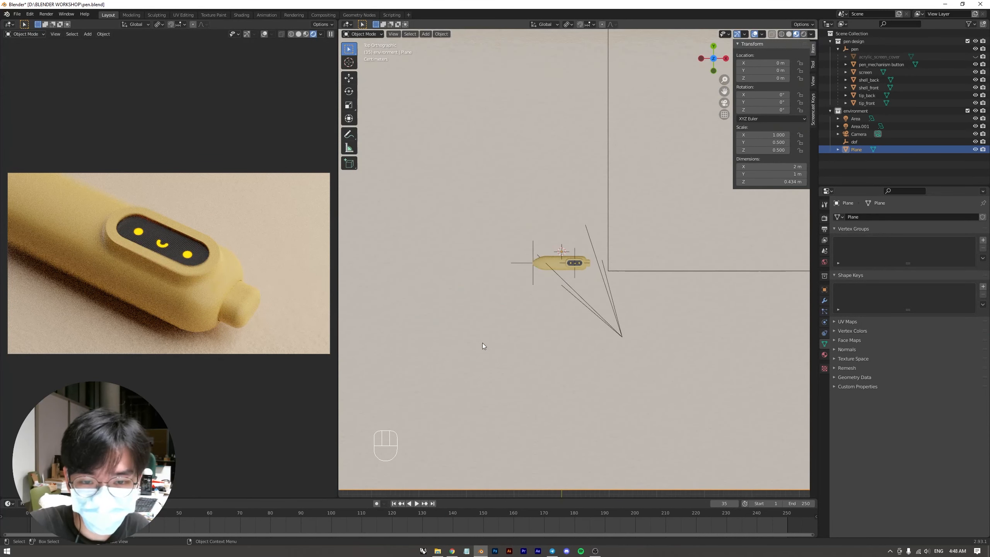
middle_click_drag(521, 303, 523, 325, "shift")
scroll(523, 327, "down", 1)
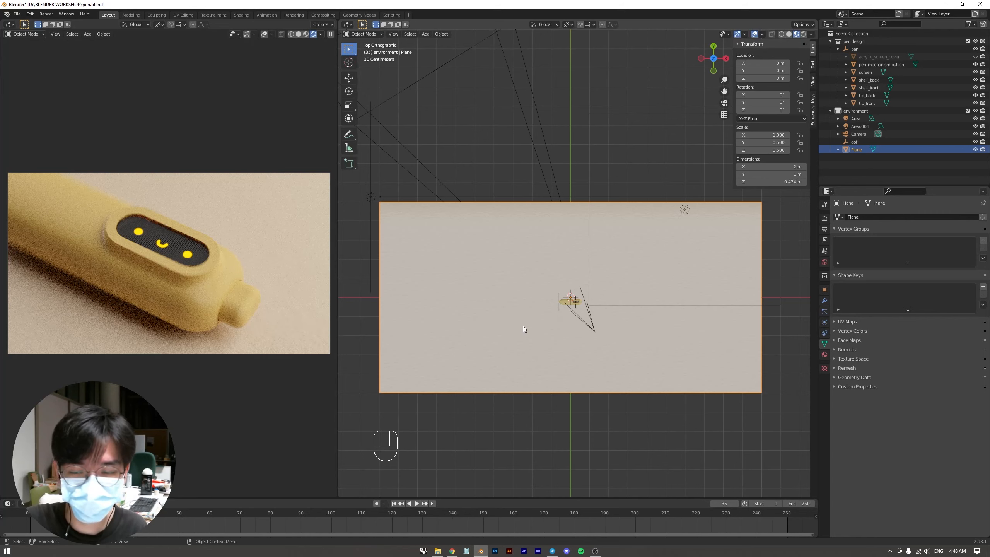
left_click(484, 141)
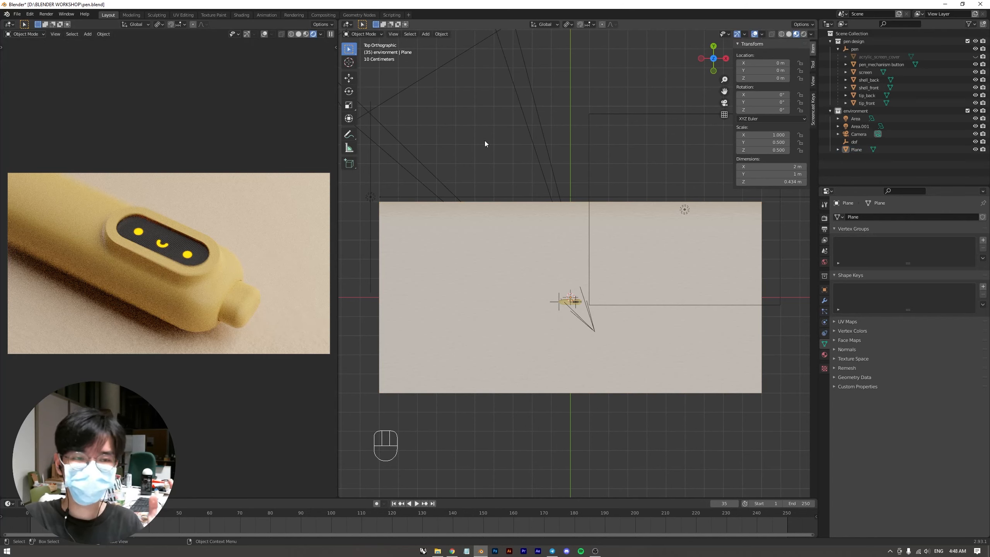